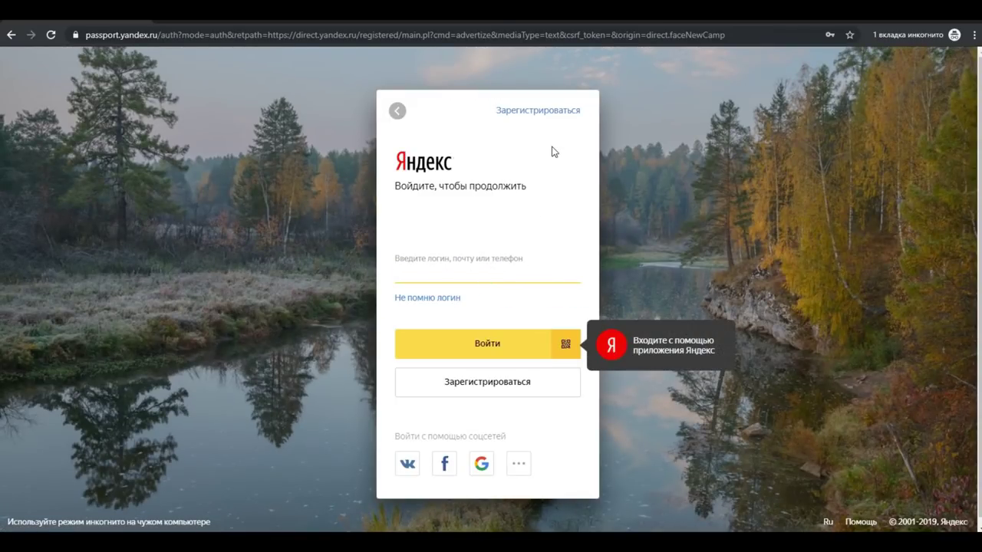
Step: Confirm the phone number with the SMS code and submit the new Yandex account registration
left_click(537, 112)
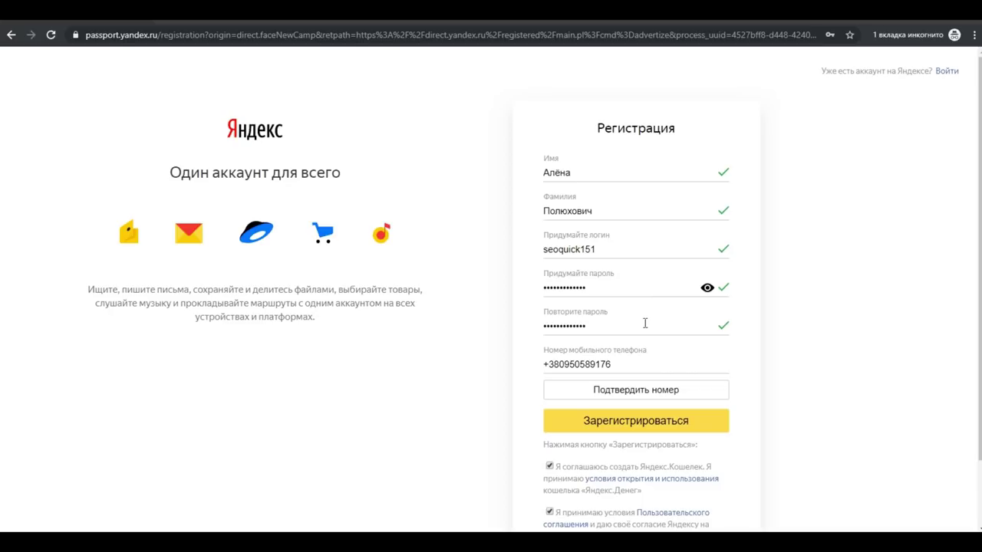
scroll(651, 359, "down", 1)
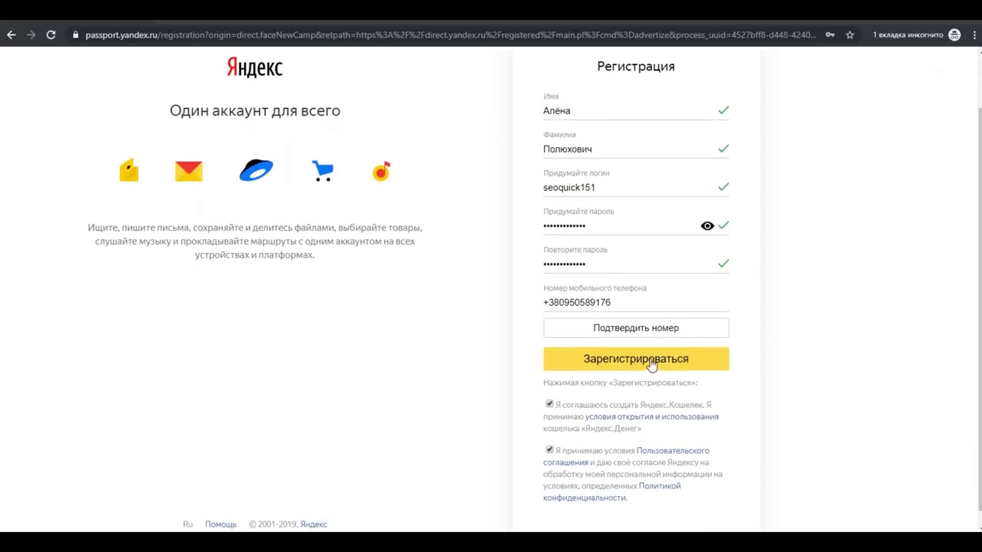
left_click(640, 338)
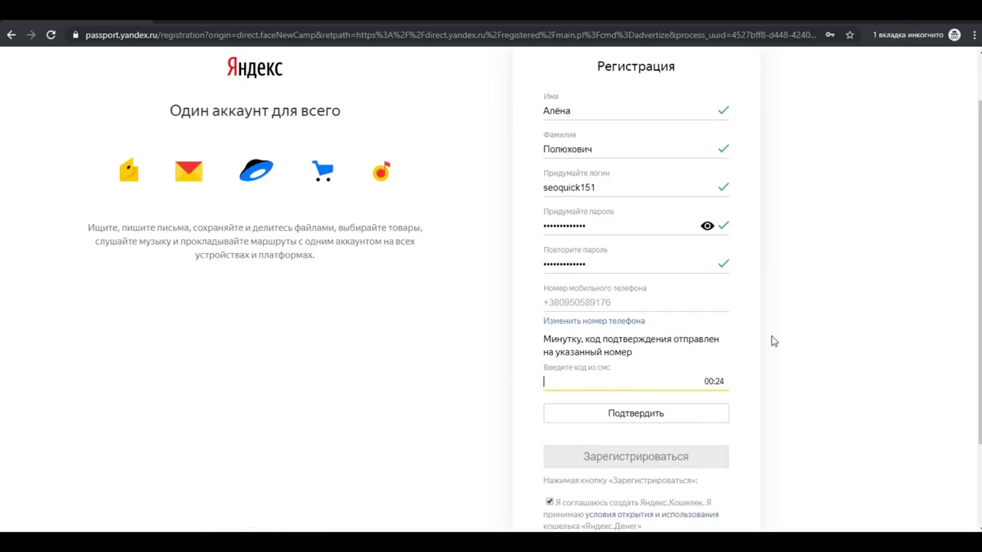
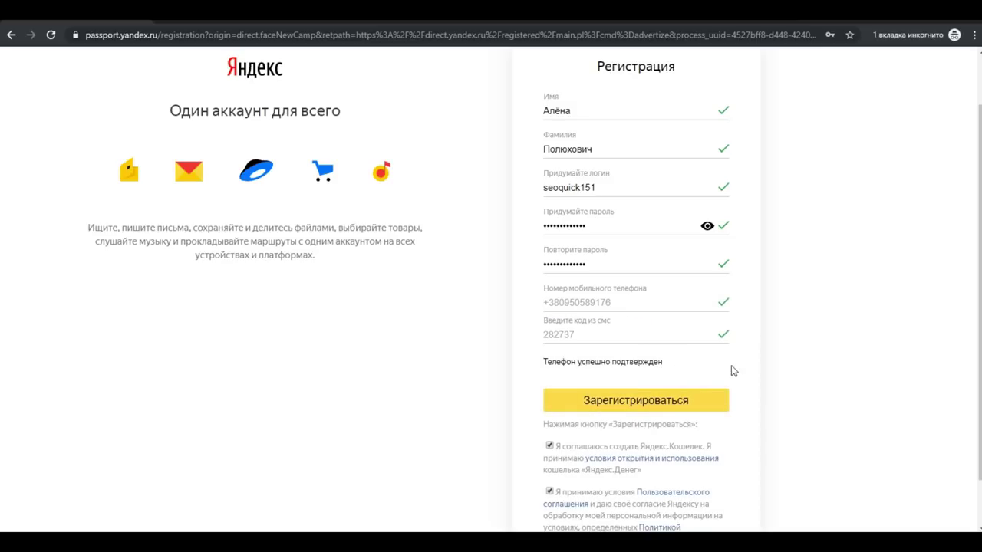
scroll(729, 374, "down", 1)
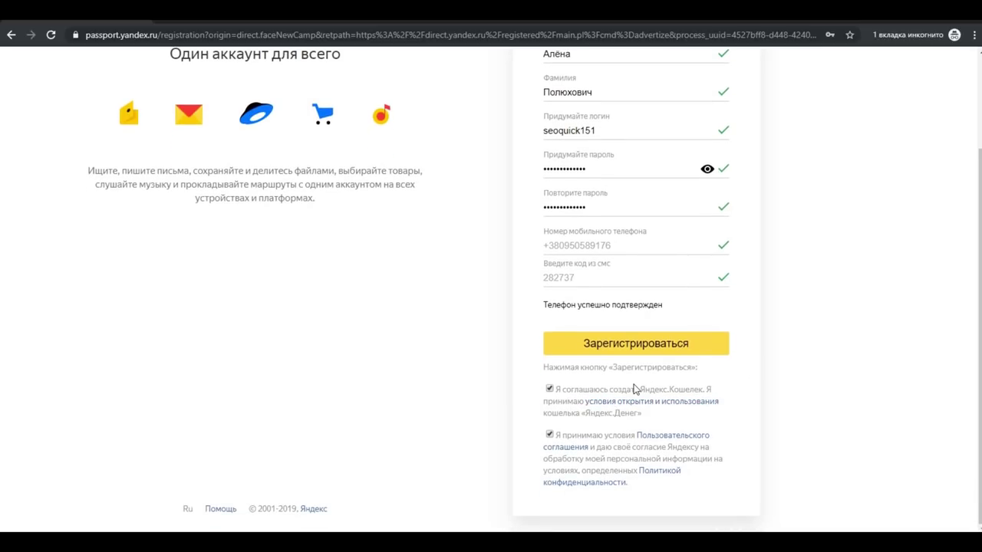
scroll(763, 333, "up", 1)
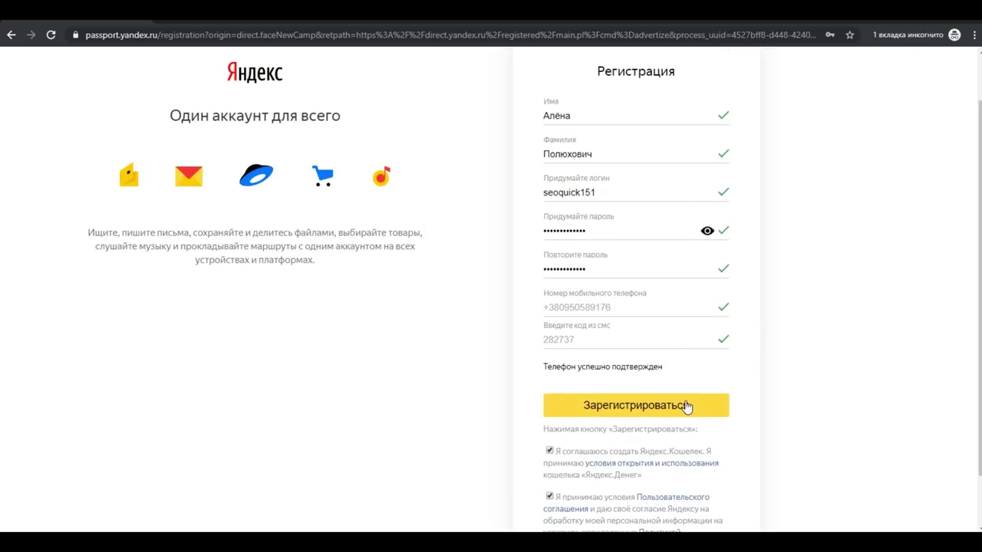
left_click(669, 410)
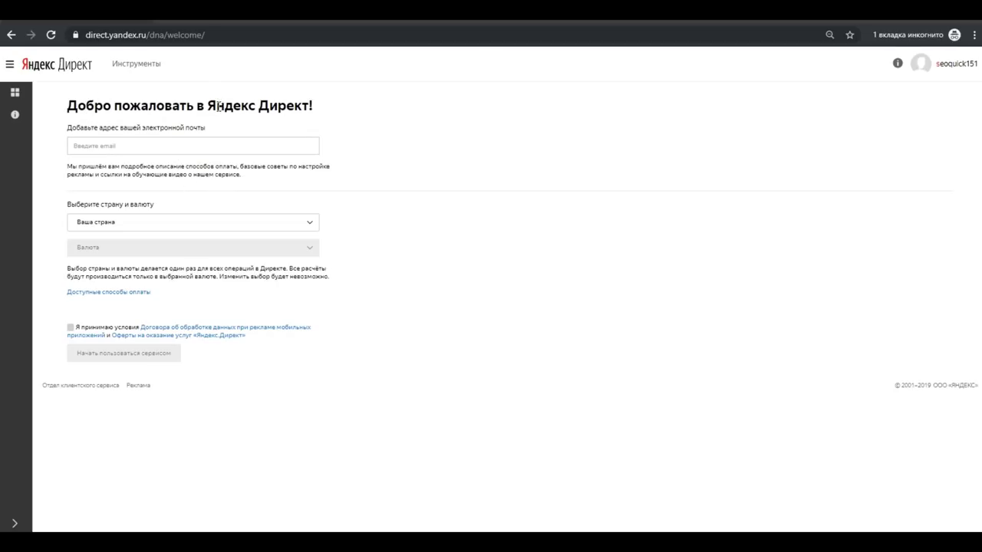
Step: Paste the contact e-mail address into the e-mail field
left_click(201, 145)
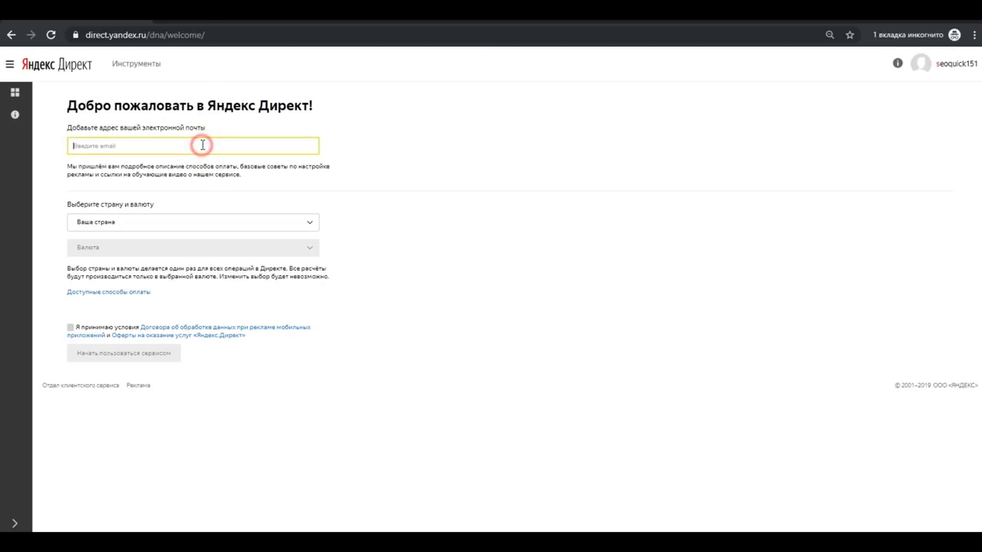
right_click(202, 145)
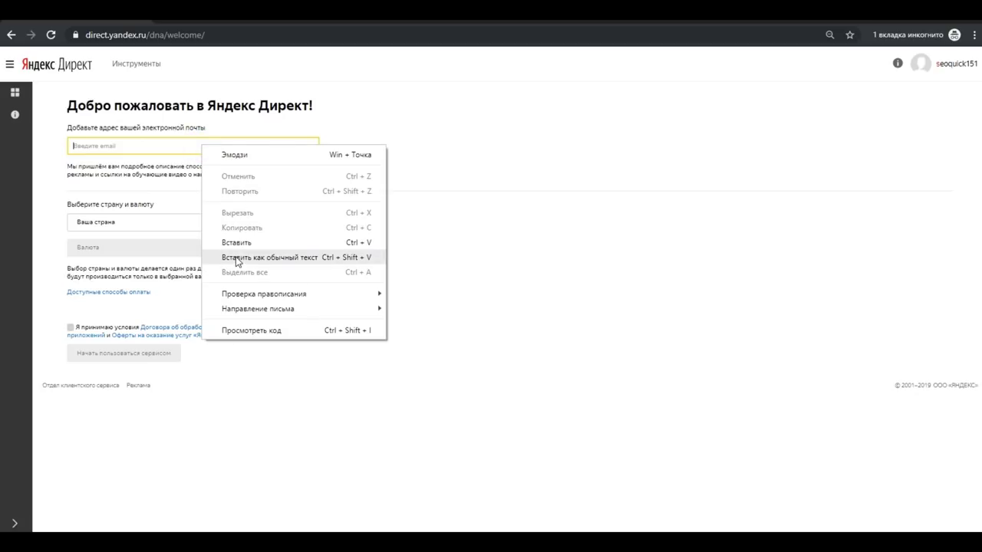
left_click(234, 242)
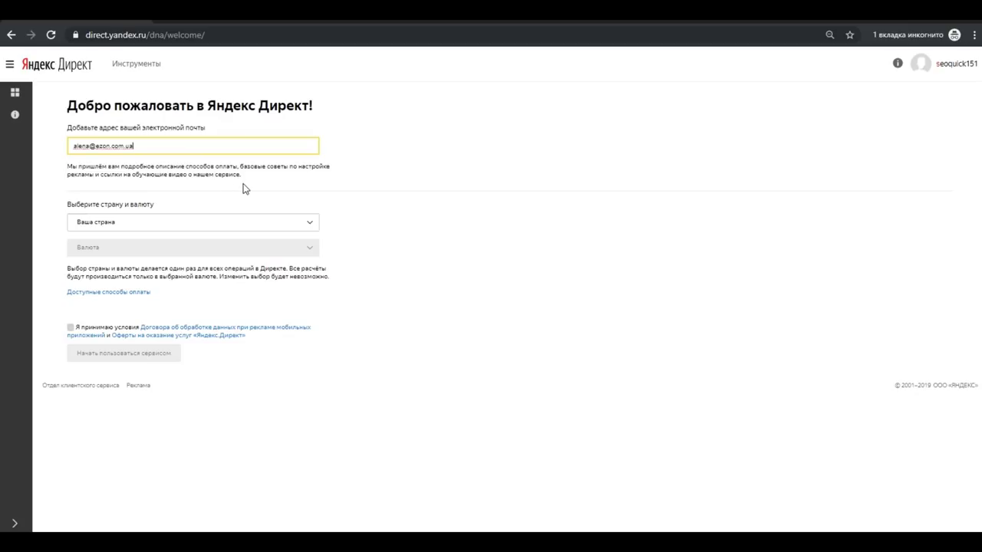
Step: Set the country to Россия, accept the service terms and start using Yandex Direct
left_click(230, 229)
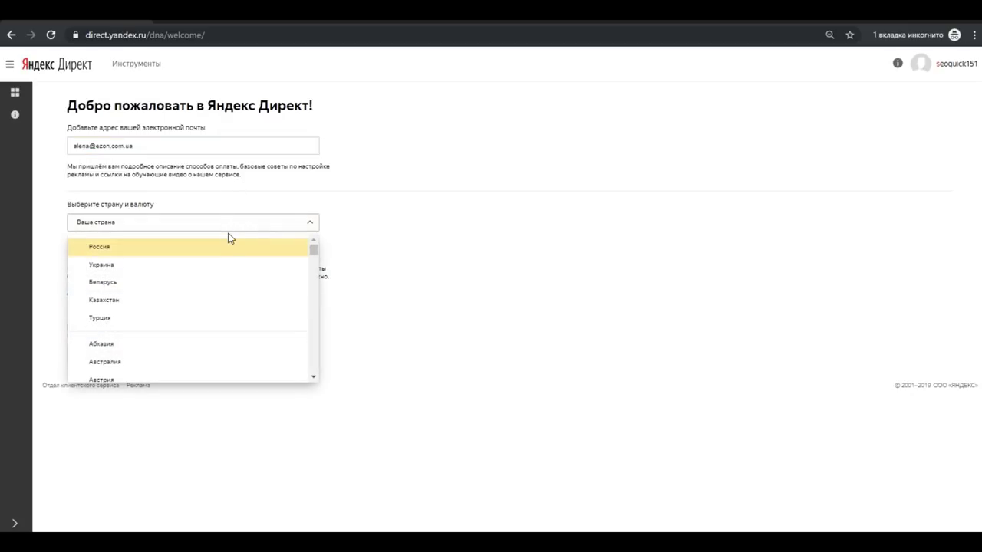
left_click(213, 266)
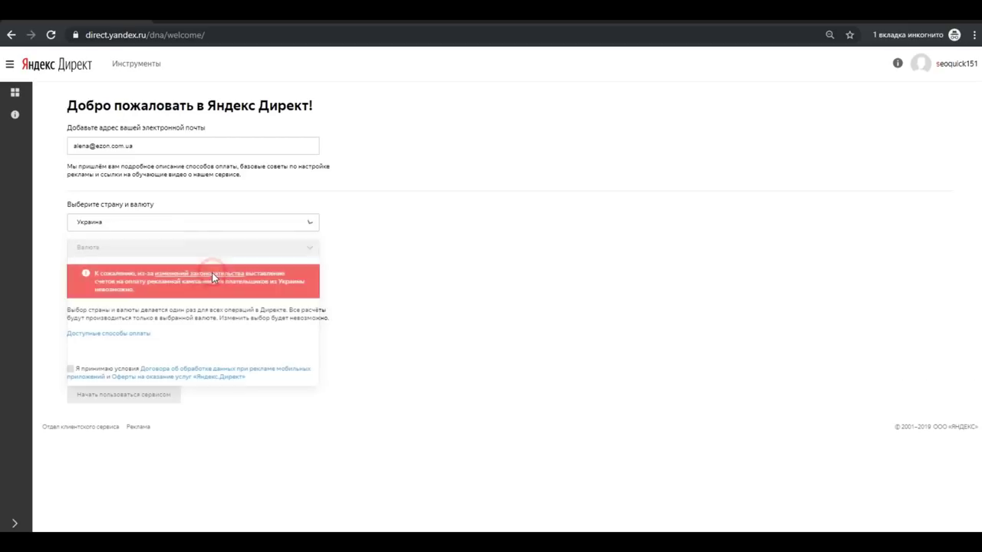
left_click(194, 228)
left_click(161, 247)
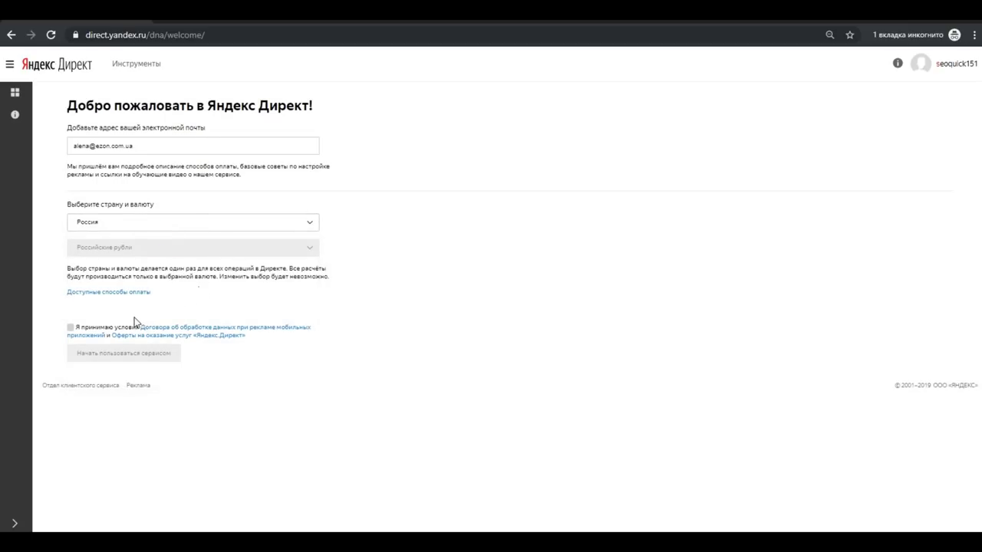
left_click(71, 329)
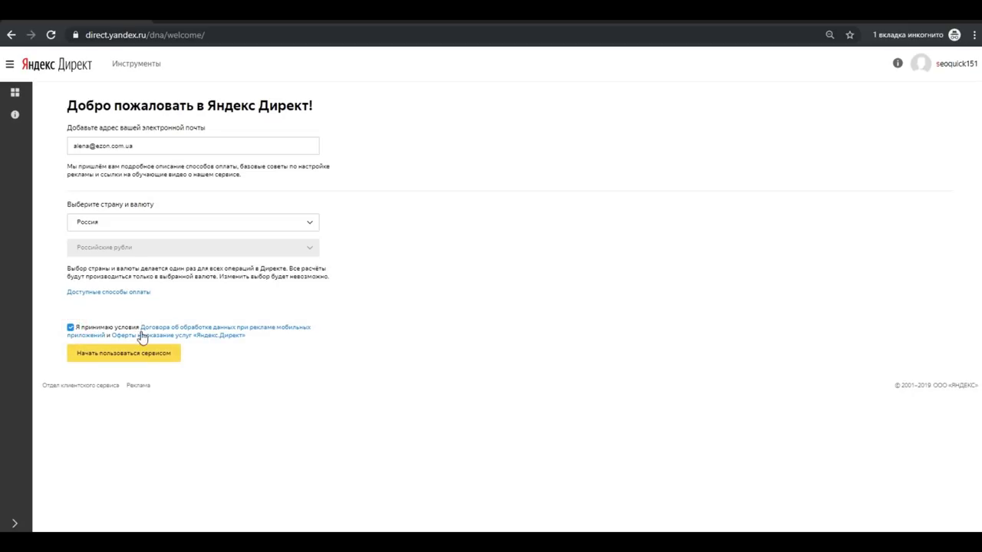
left_click(140, 354)
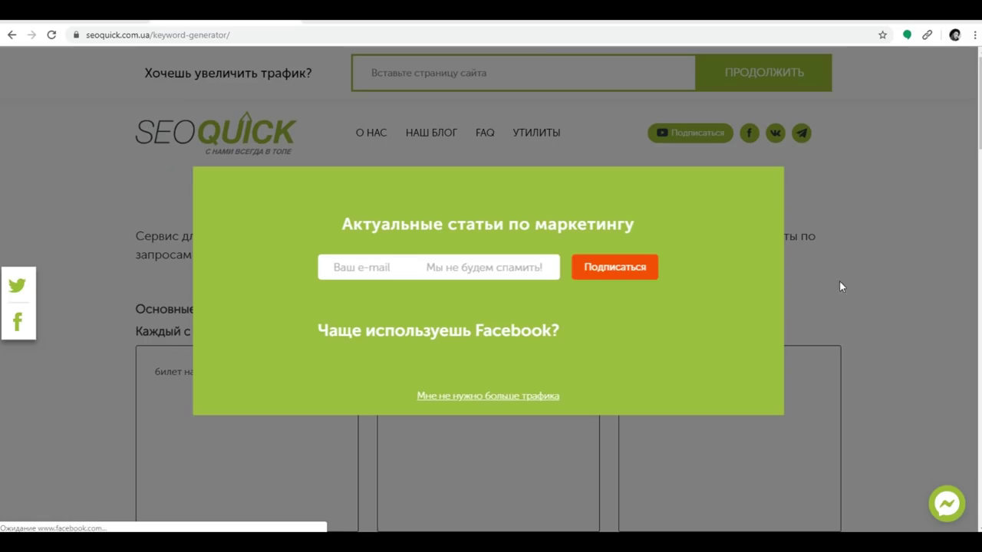
Step: Dismiss the SEOQuick newsletter pop-up and scroll through the keyword columns and minus-word box
left_click(534, 394)
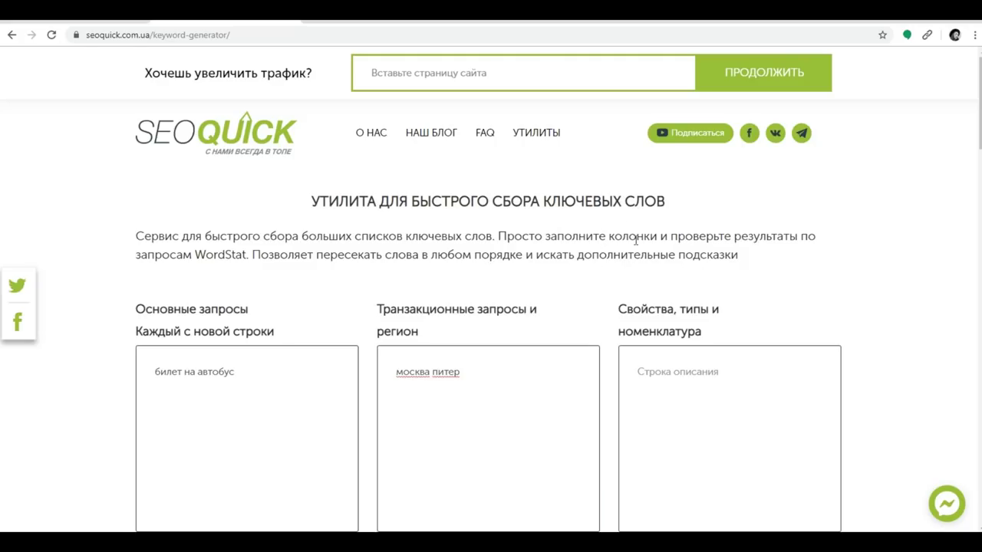
scroll(613, 231, "down", 8)
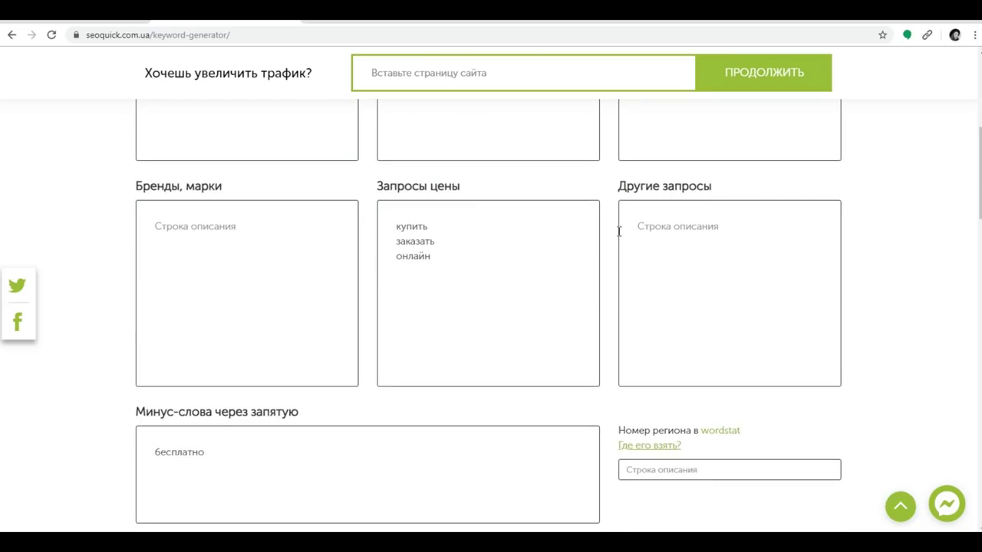
scroll(619, 233, "down", 7)
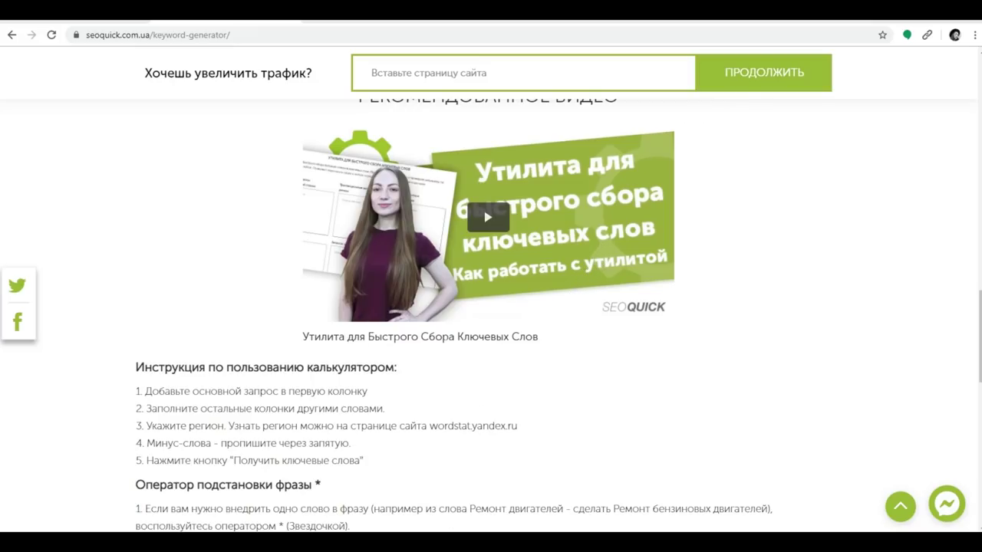
Step: Save a new Key Collector project named bybus.ru in the Documents\Key Collector folder
mouse_move(375, 540)
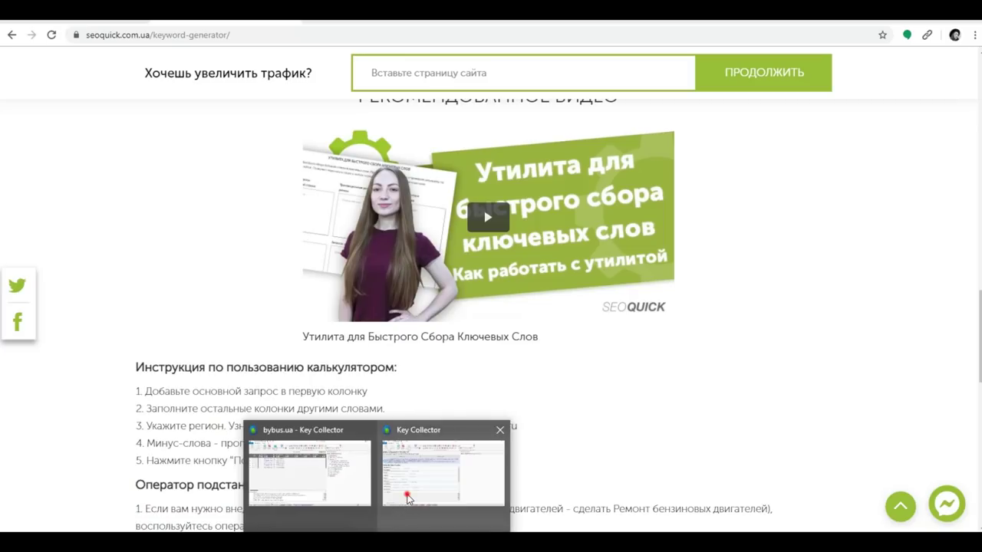
left_click(407, 497)
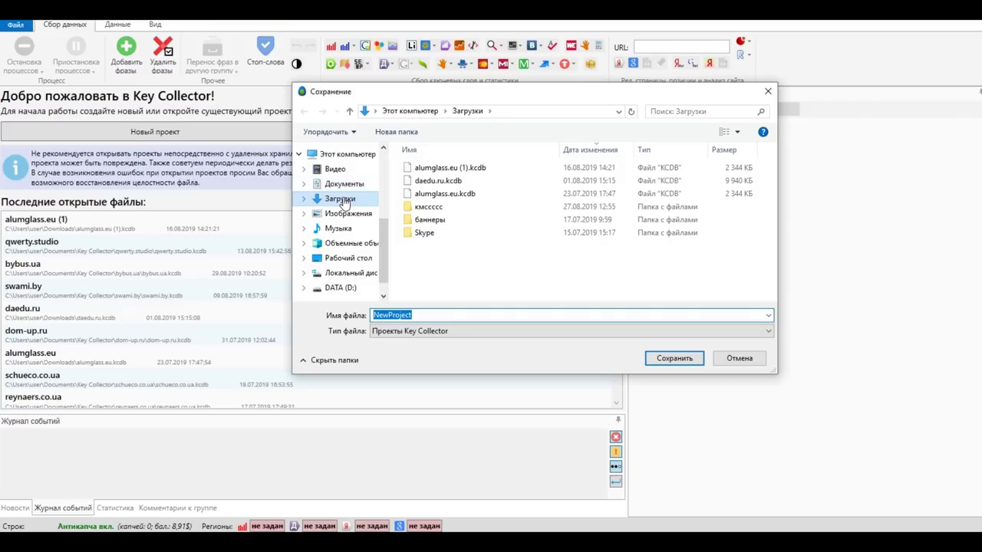
left_click(342, 184)
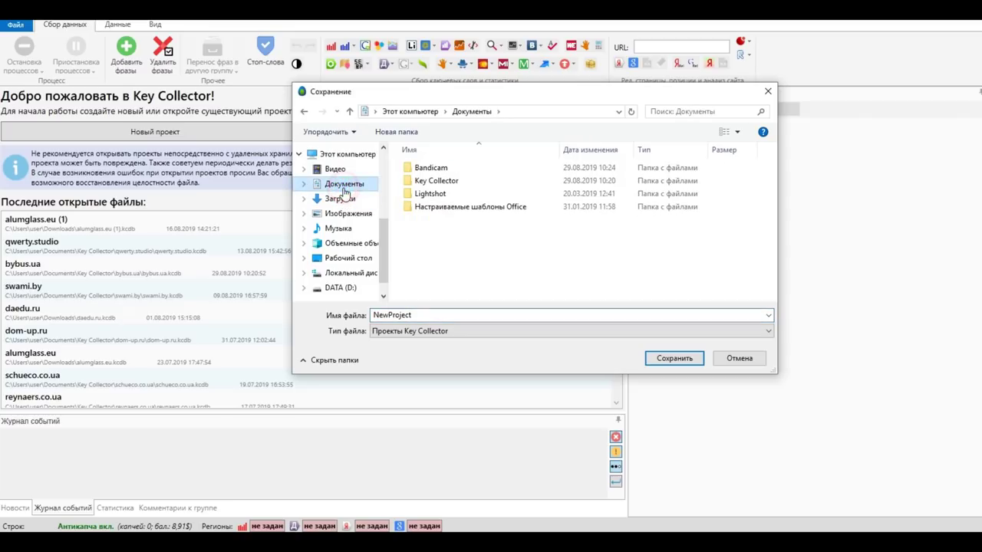
left_click(428, 182)
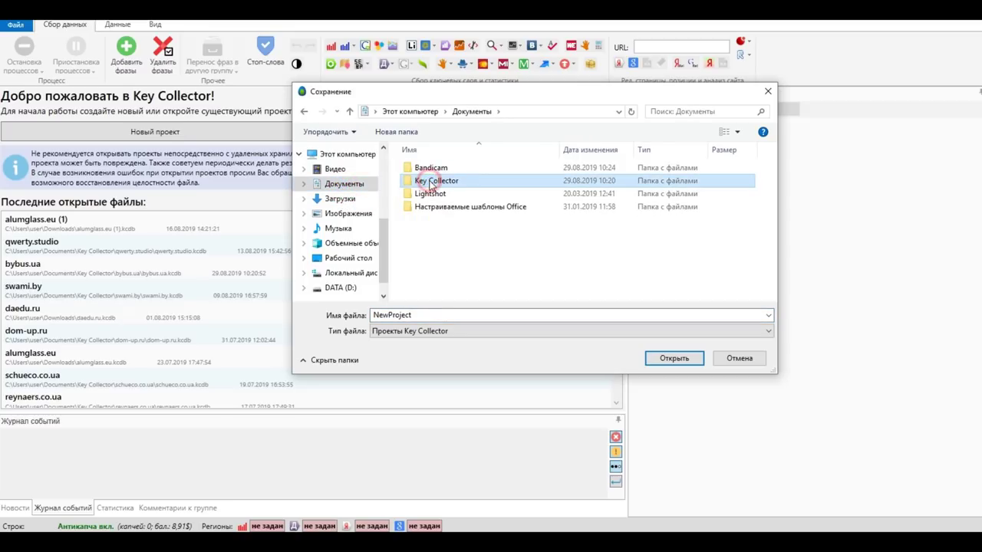
double_click(430, 182)
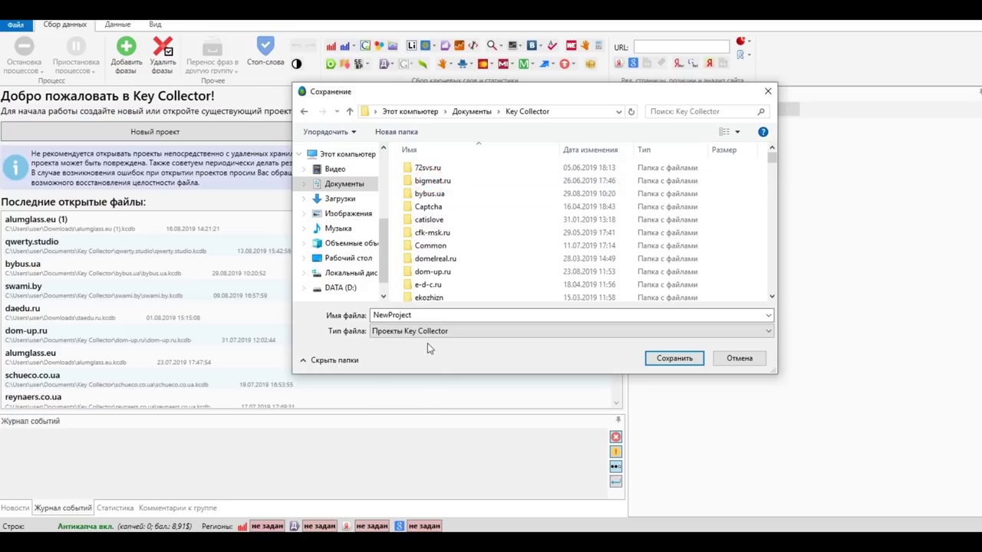
double_click(424, 315)
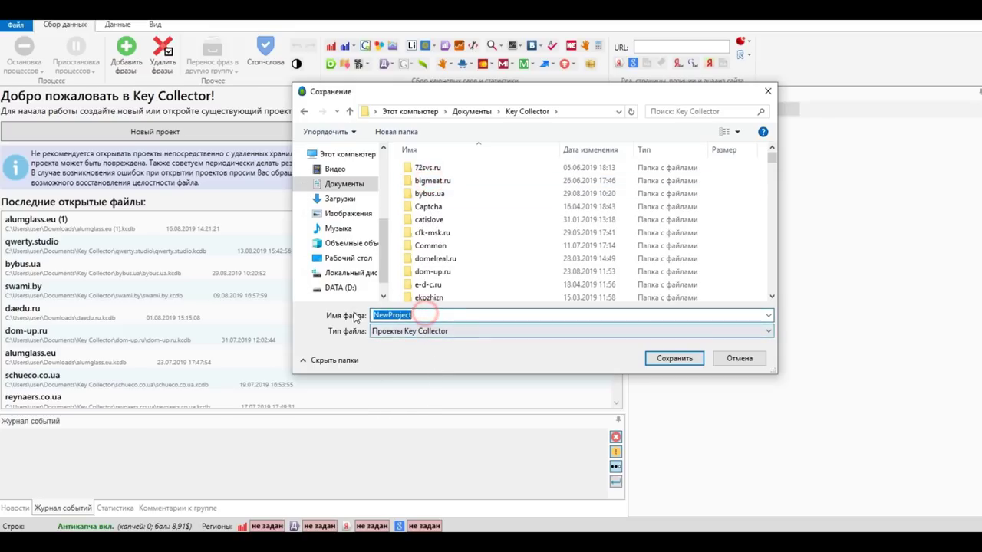
type("bybus.r")
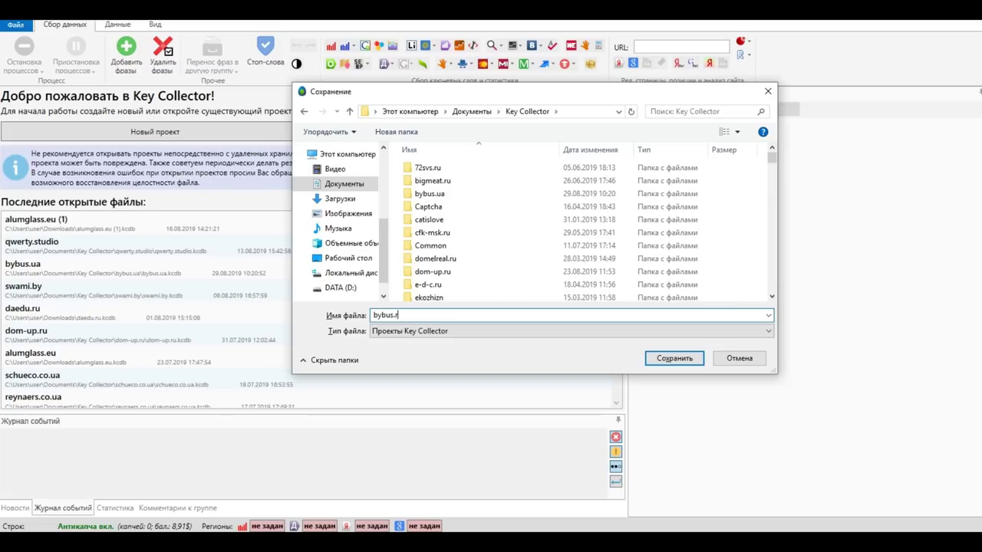
type("u")
left_click(696, 360)
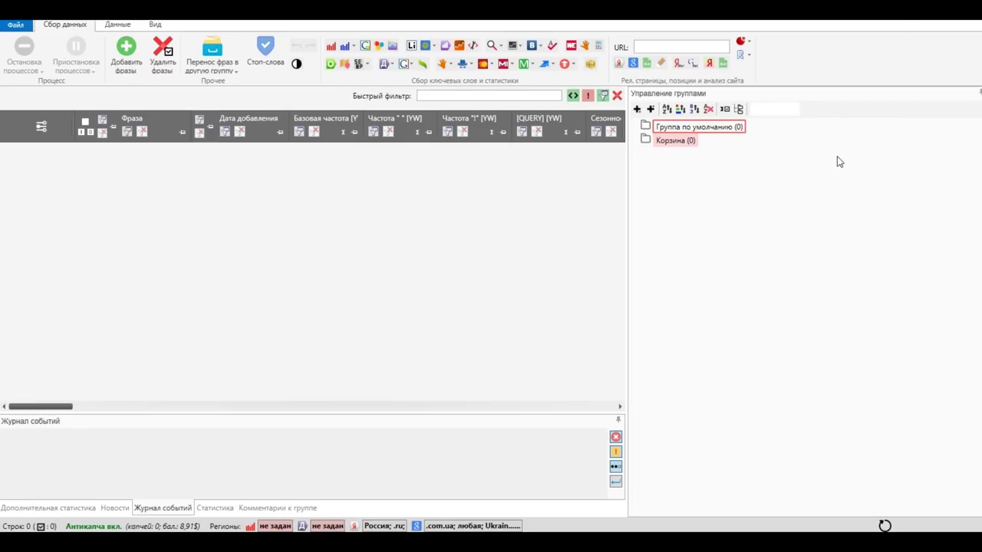
Step: Paste the eight «билет на автобус» москва–питер phrases into the phrase list and add them to the table
left_click(126, 67)
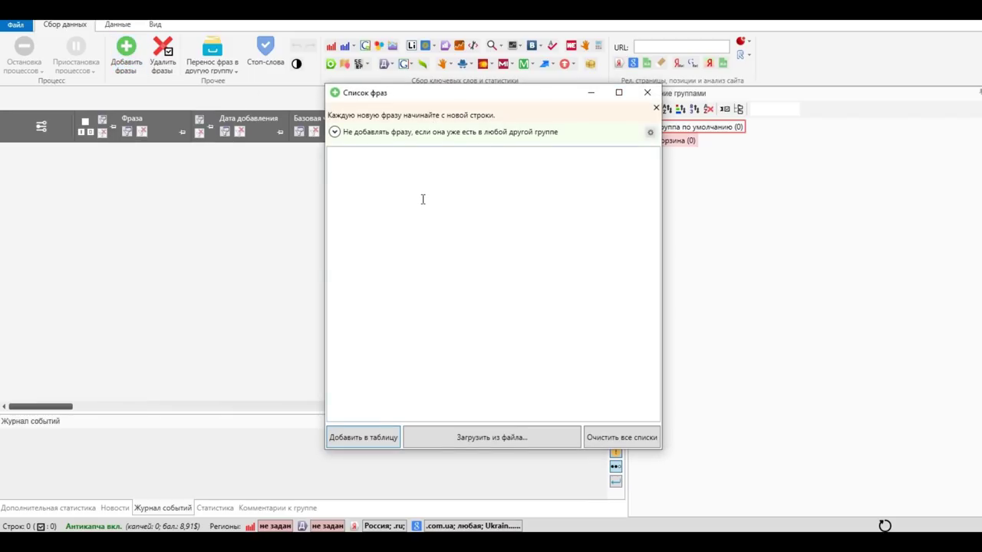
left_click(424, 199)
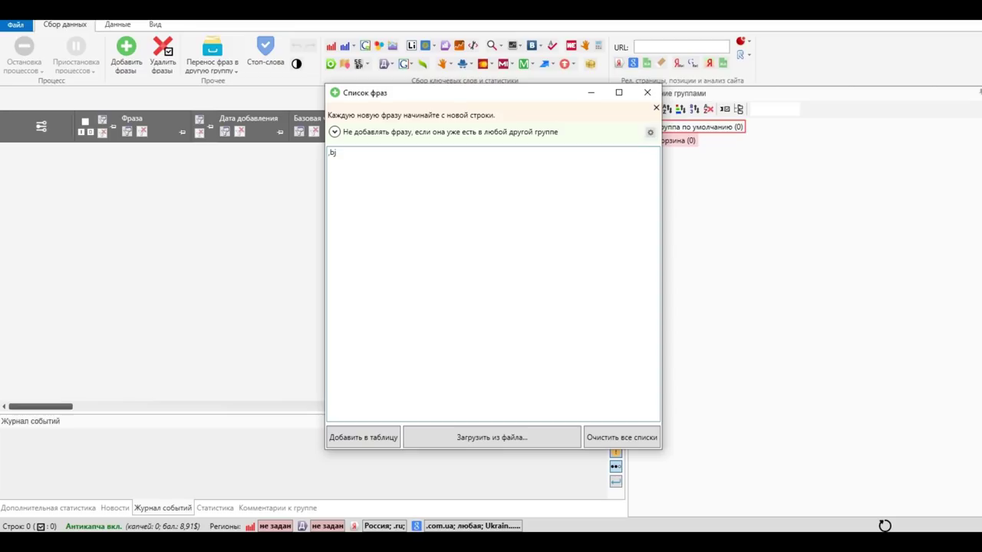
key("ctrl+a")
type("билет на автобус москва питер билет на автобус питер москва  билет на автобус москва питер купить билет на автобус питер москва купить  билет на автобус москва питер заказать билет на автобус питер москва заказать  билет на автобус москва питер онлайн билет на автобус питер москва онлайн")
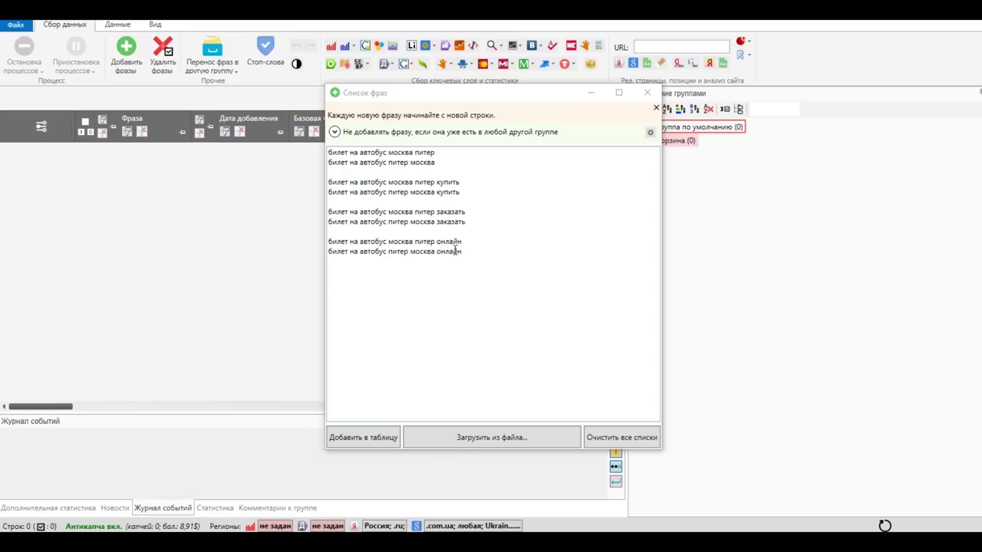
left_click(379, 444)
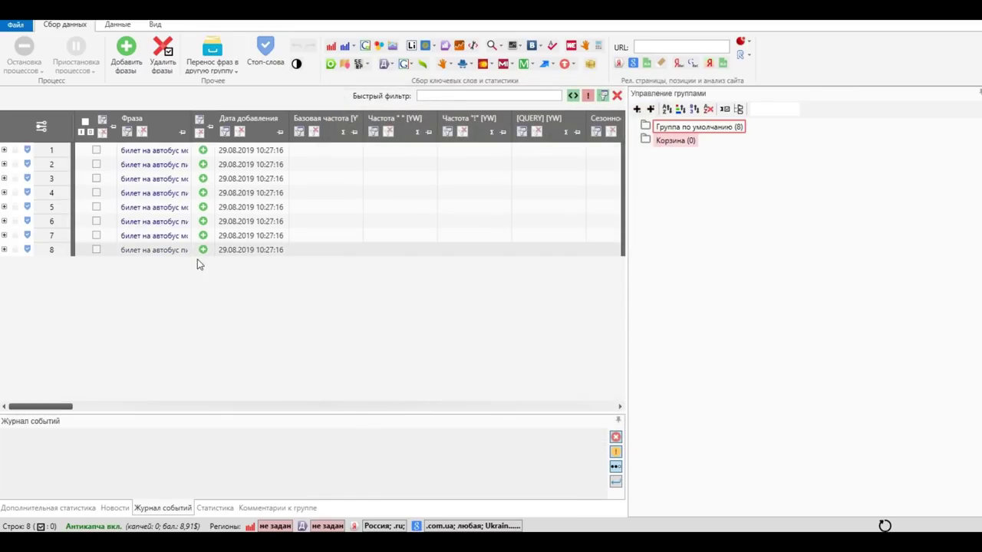
Step: Choose Россия as the region for both Yandex frequency sources in the status bar
left_click(275, 526)
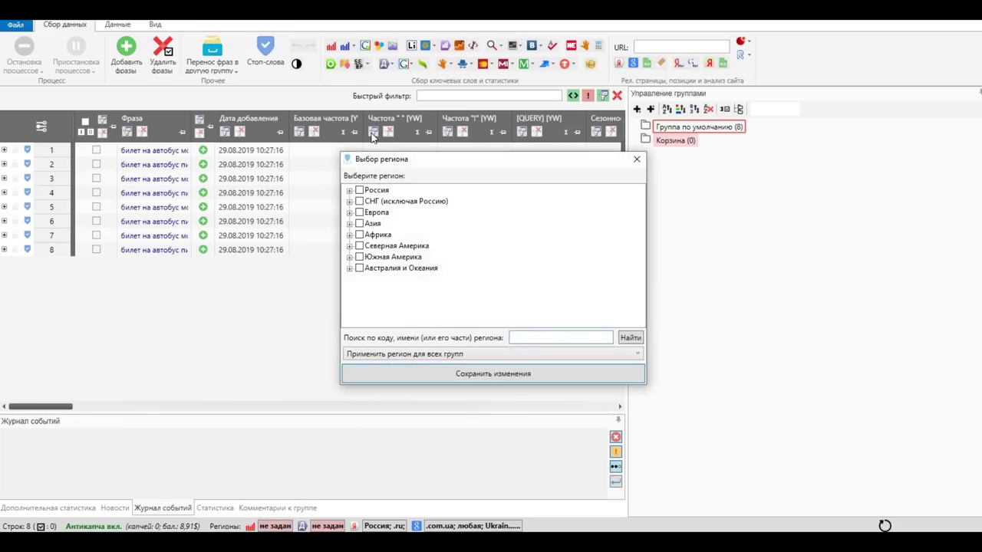
left_click(359, 191)
left_click(454, 375)
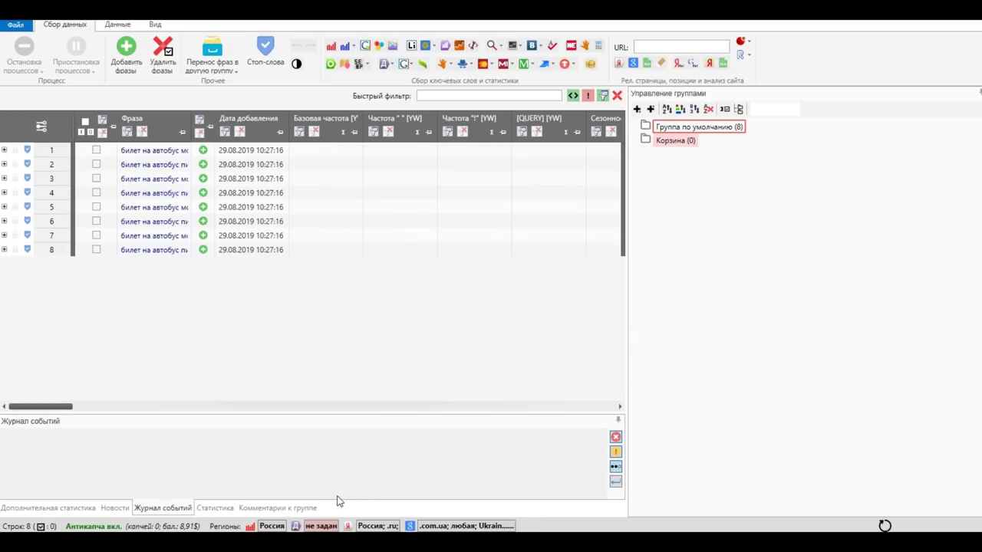
left_click(320, 526)
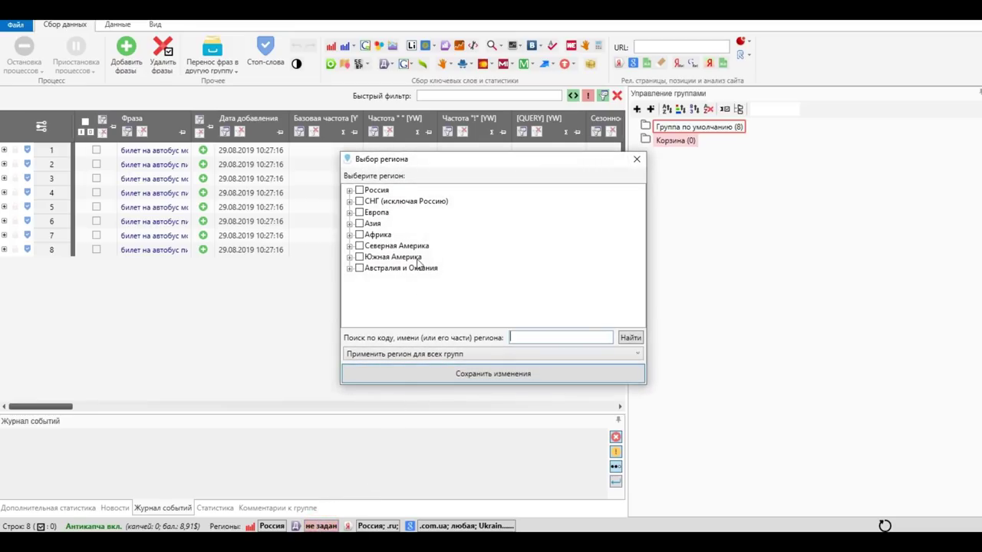
left_click(359, 190)
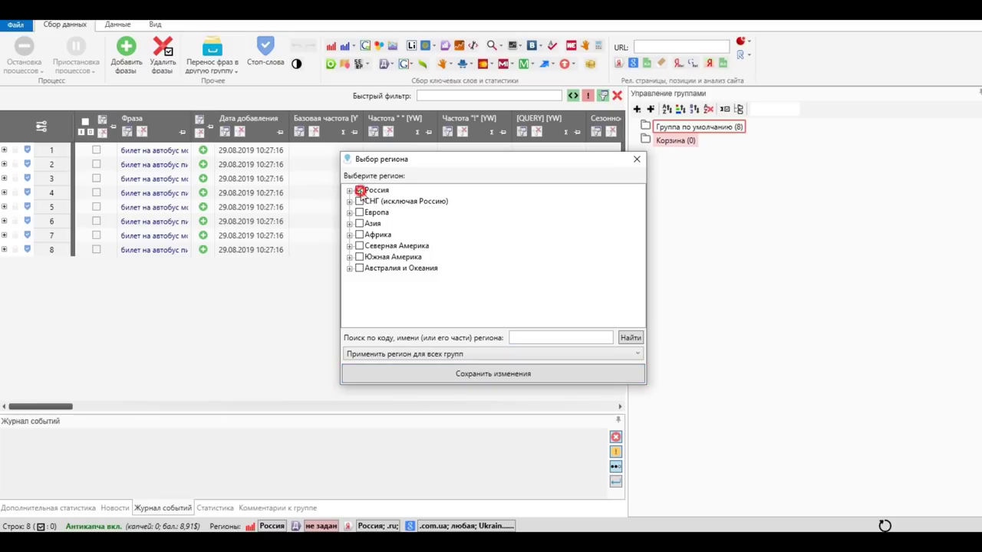
left_click(444, 377)
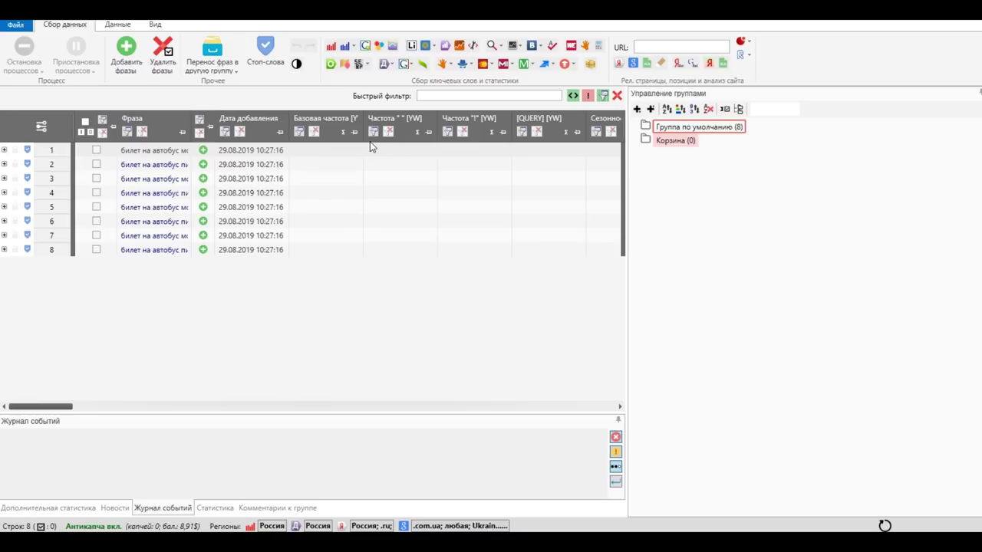
left_click(330, 48)
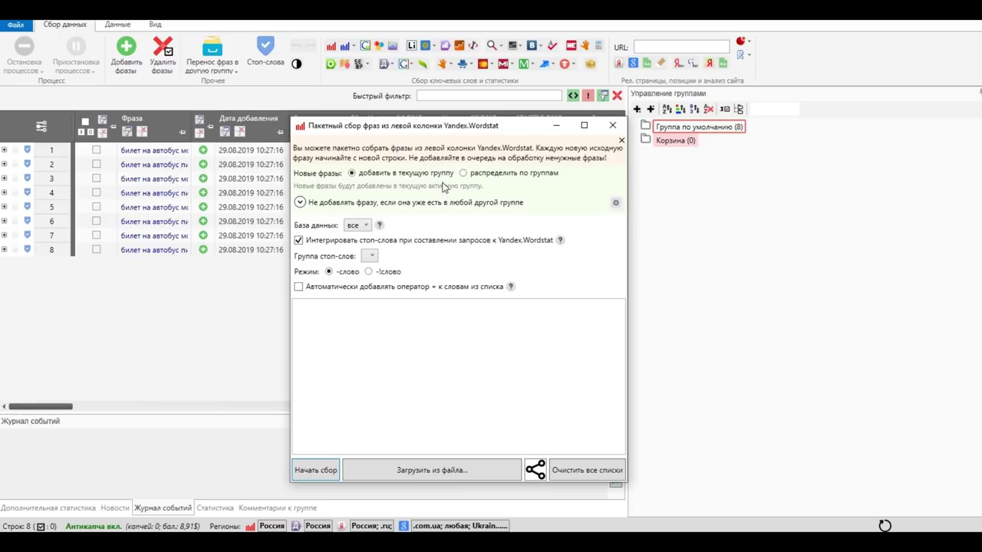
Step: Run the Wordstat left-column batch collection distributed by groups, seeded from Группа по умолчанию
left_click(471, 174)
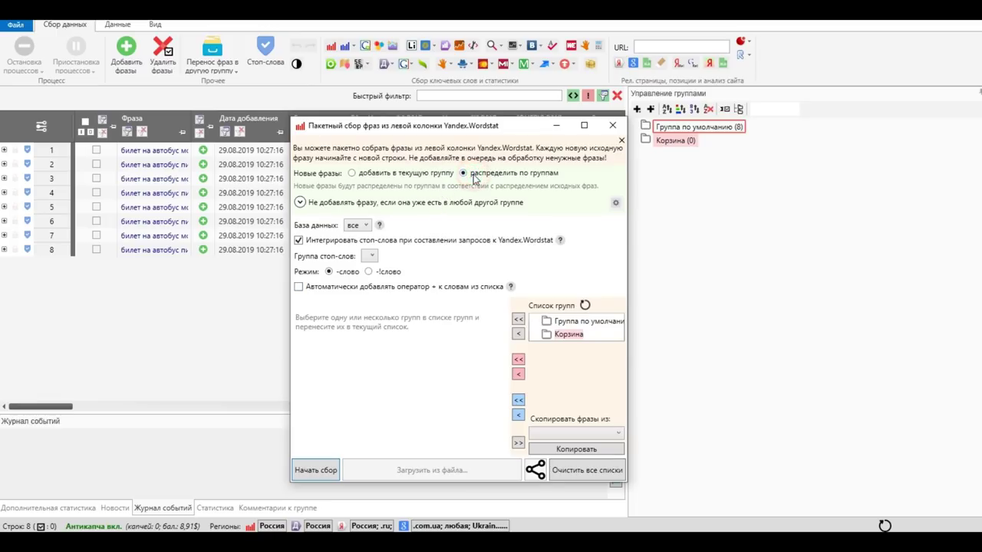
left_click(581, 320)
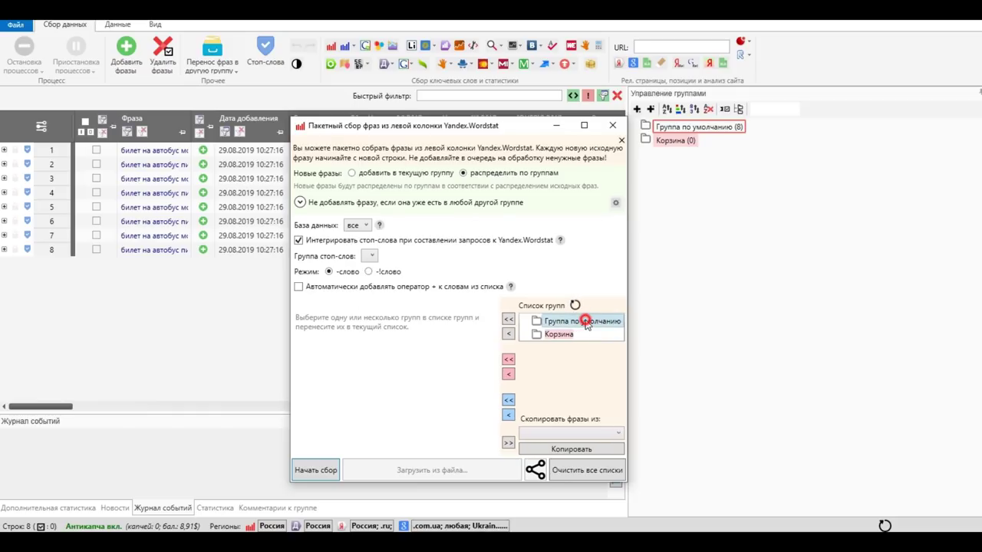
left_click(507, 417)
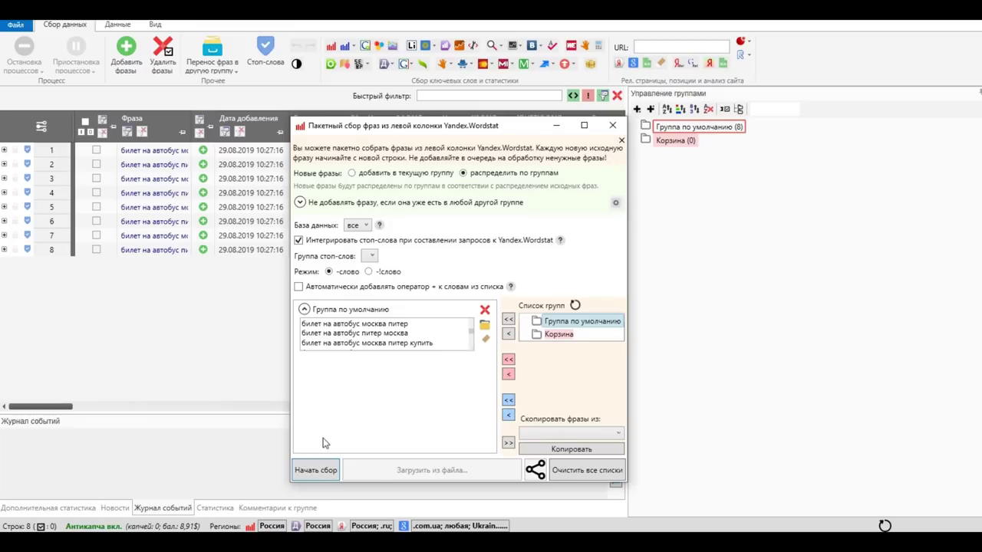
left_click(312, 471)
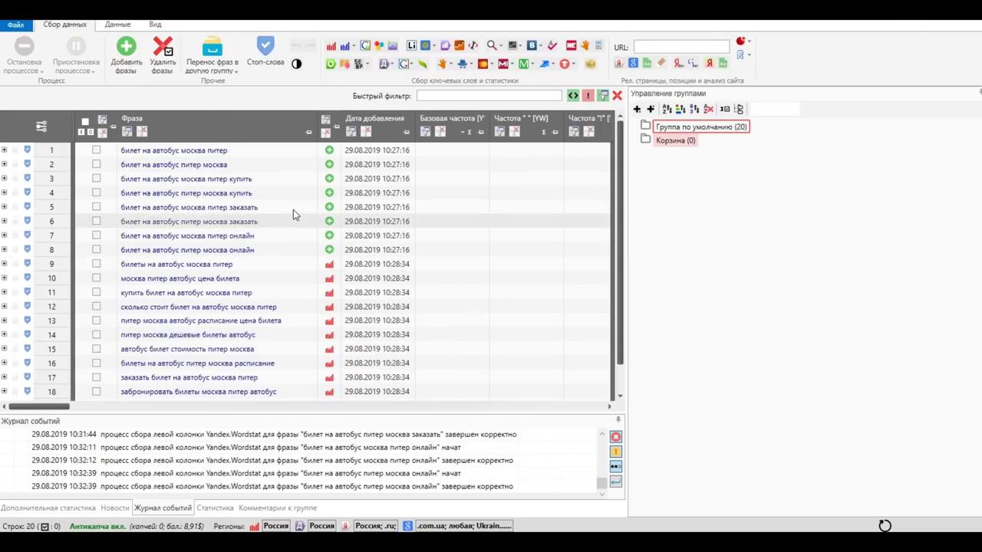
scroll(310, 248, "down", 1)
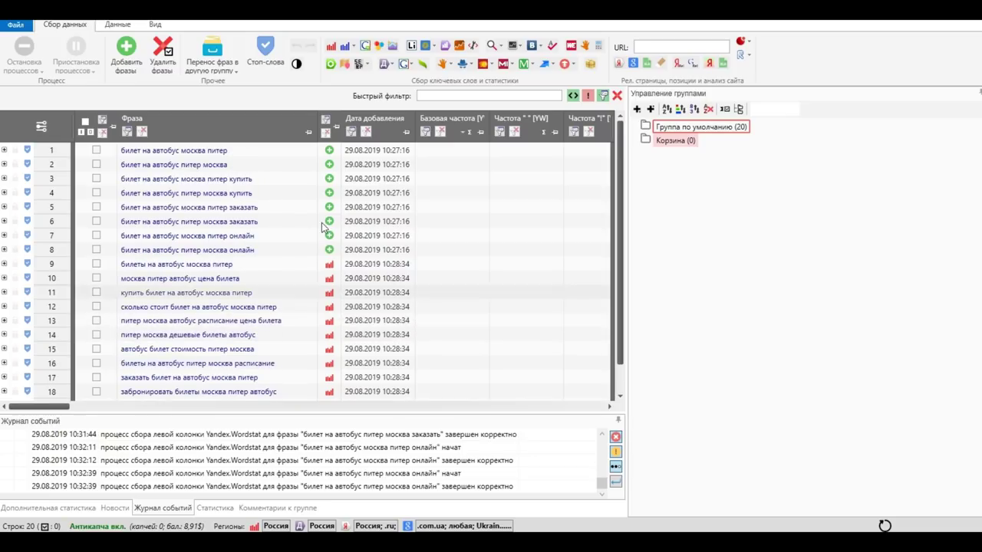
scroll(322, 173, "up", 1)
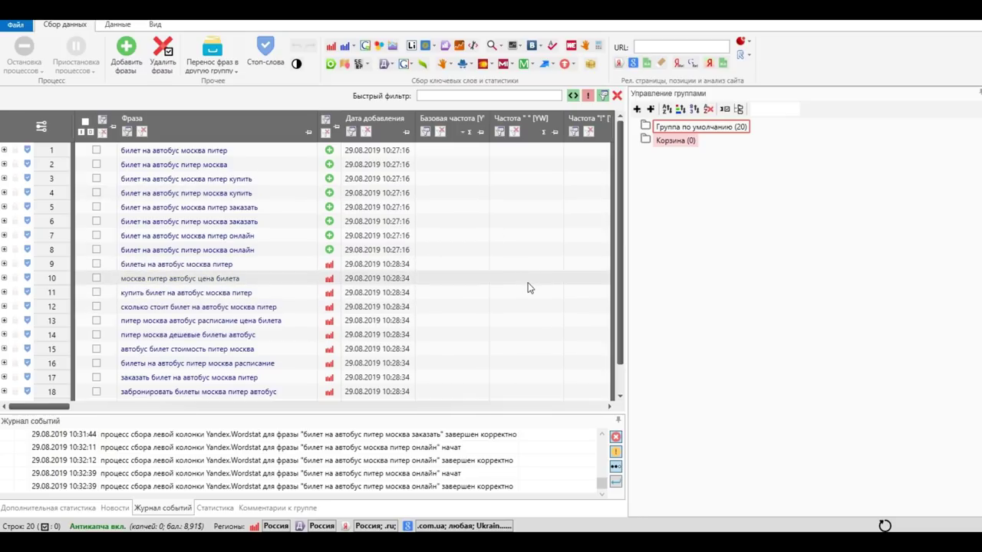
Step: Filter for купить, move those three phrases into new group Купить, then filter for заказать
left_click(449, 97)
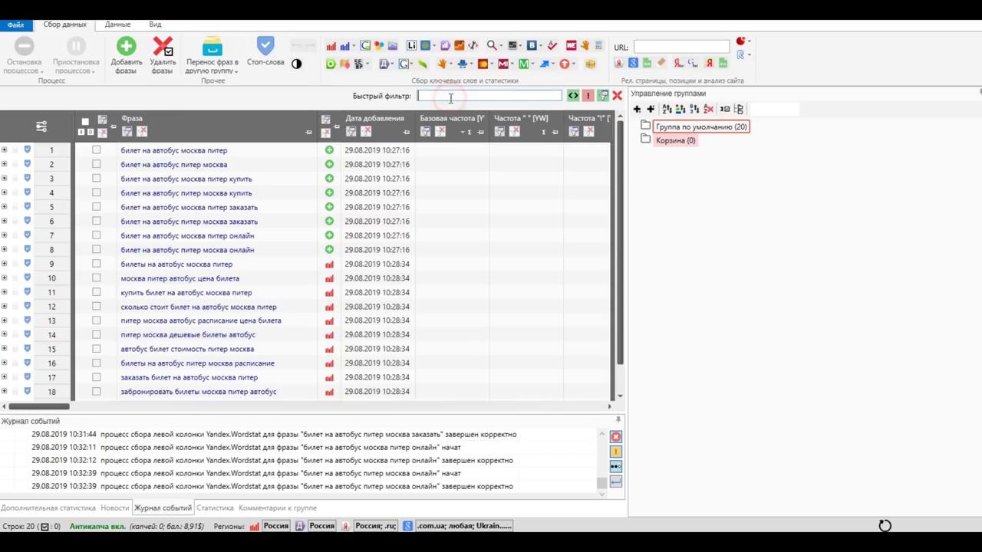
type("купить")
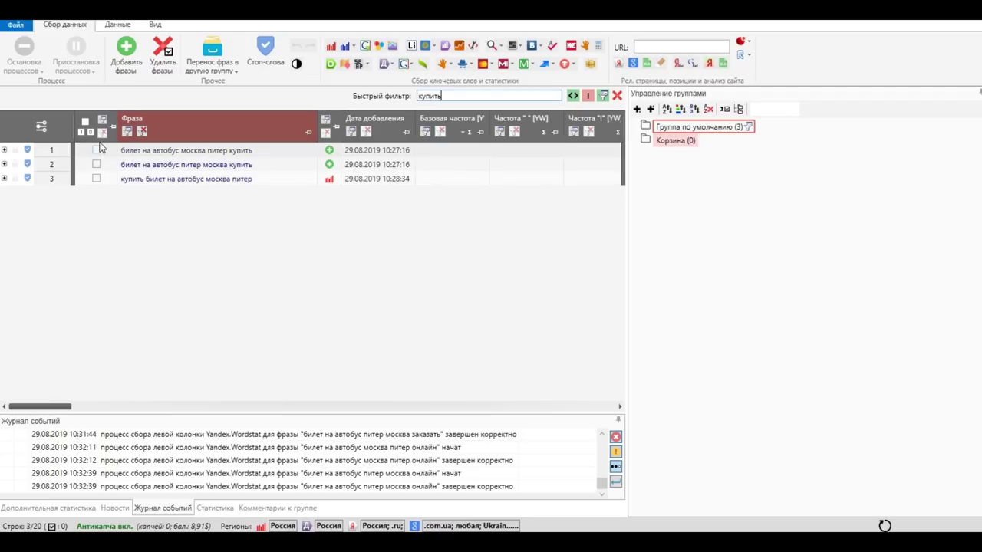
left_click(79, 134)
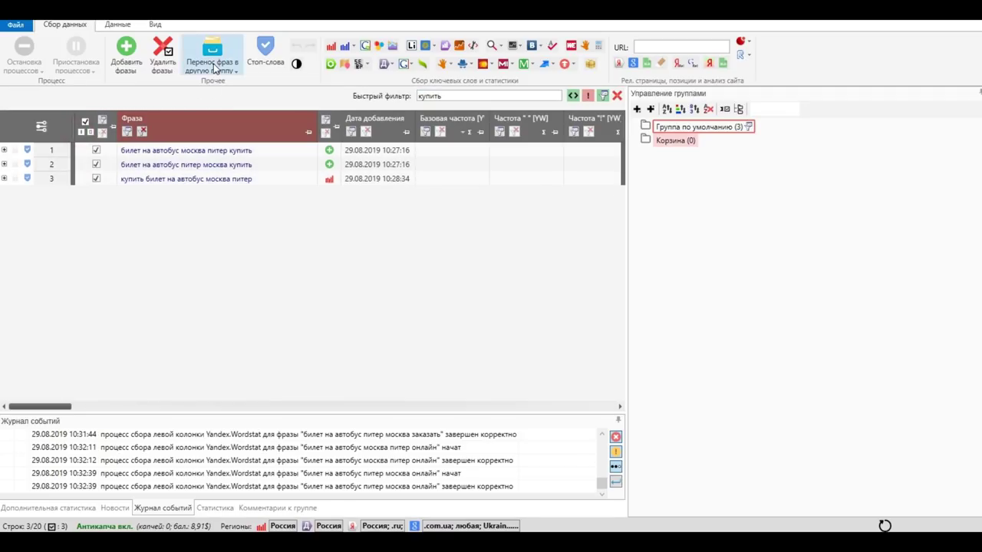
left_click(214, 69)
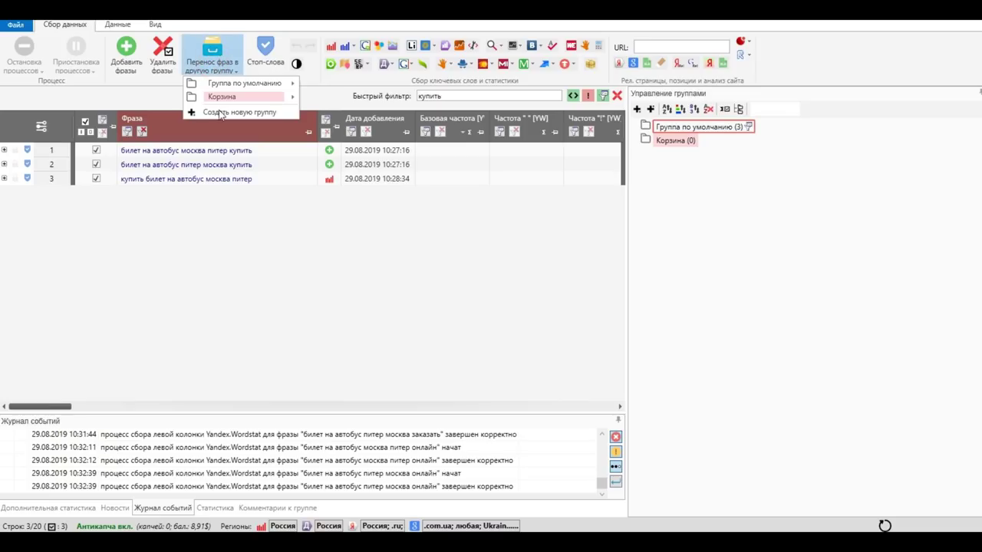
left_click(221, 113)
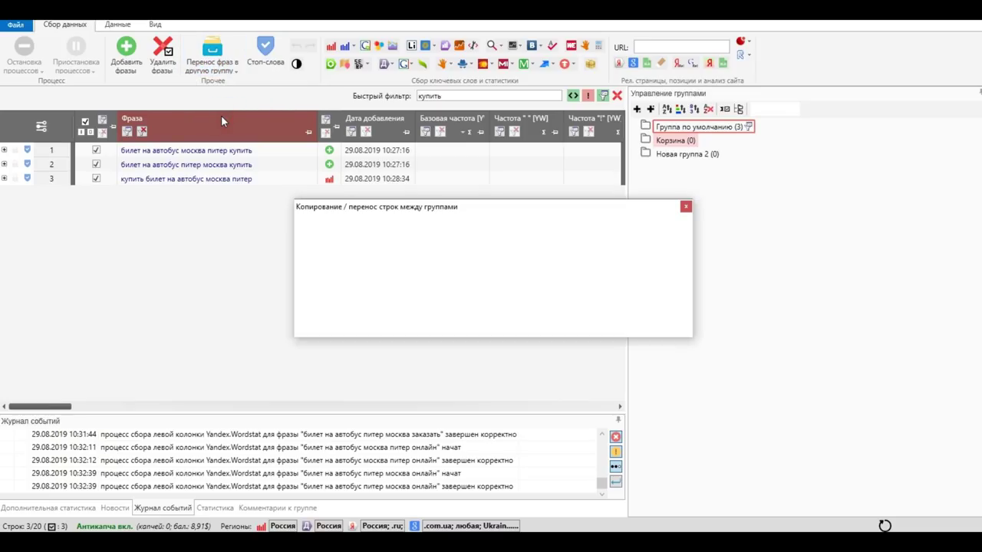
type("Купить")
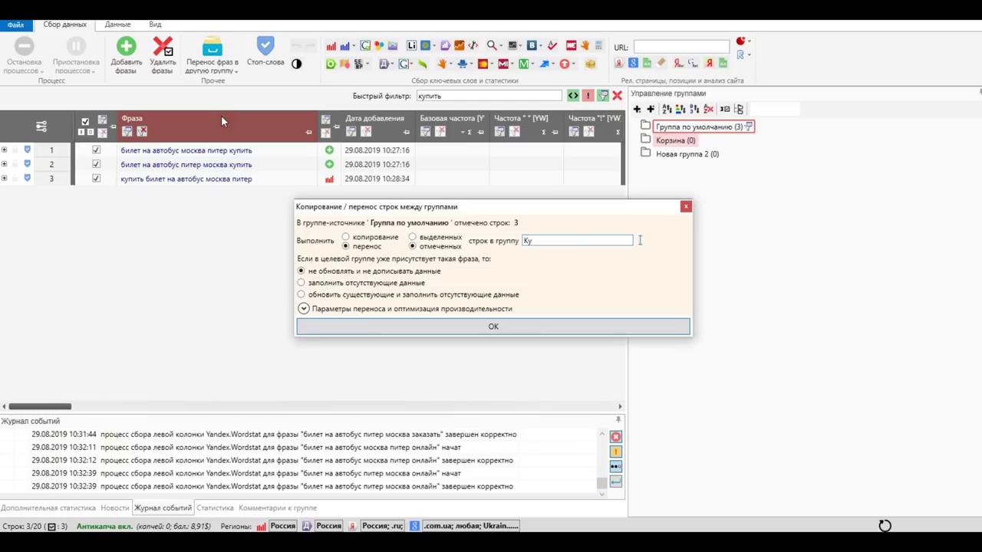
left_click(394, 328)
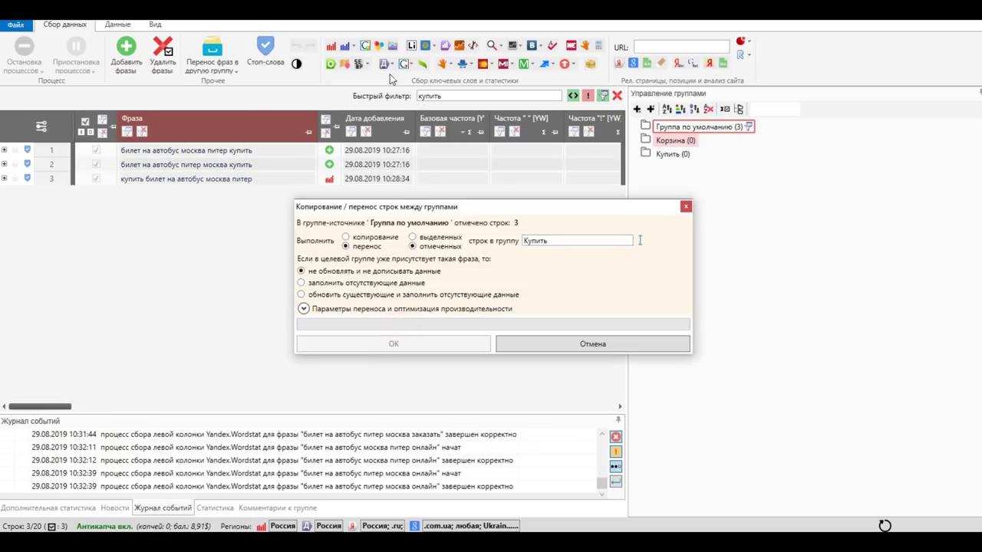
double_click(456, 95)
type("заказать")
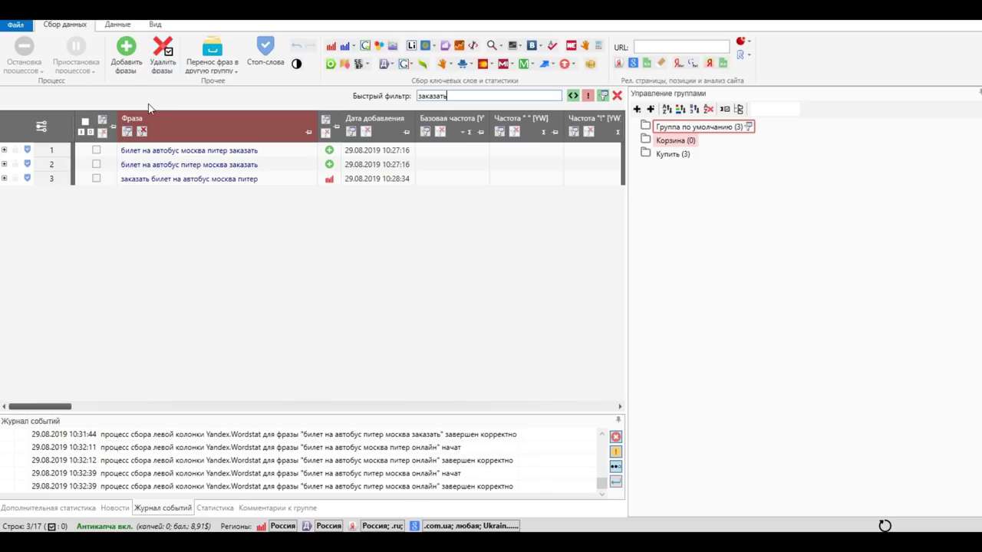
Step: Move the three заказать phrases into a new group Заказать and clear the quick filter
left_click(79, 133)
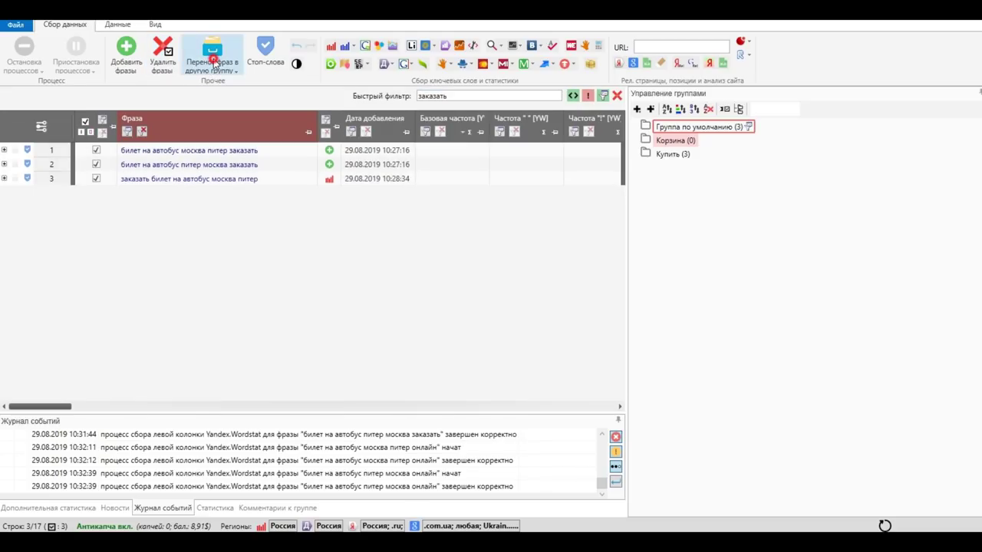
left_click(215, 62)
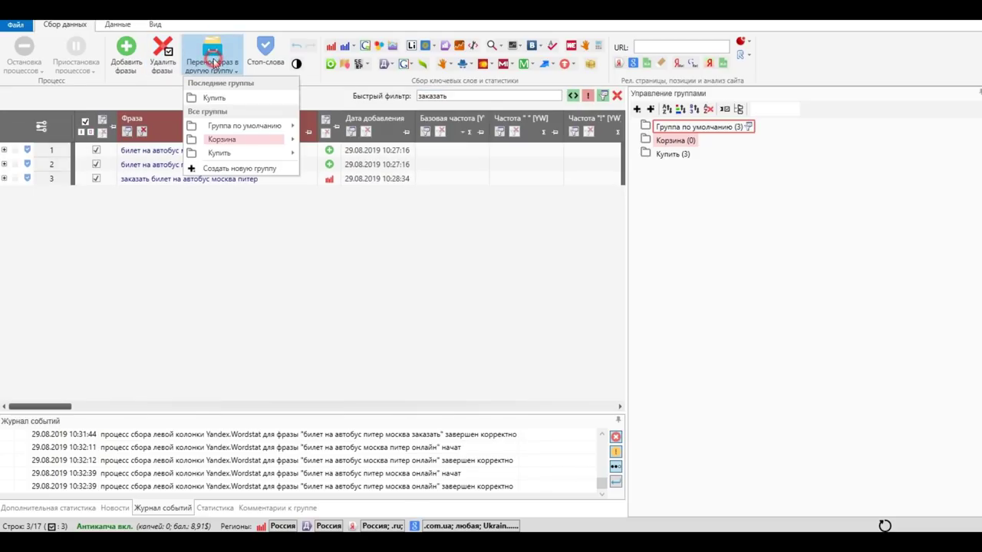
left_click(243, 167)
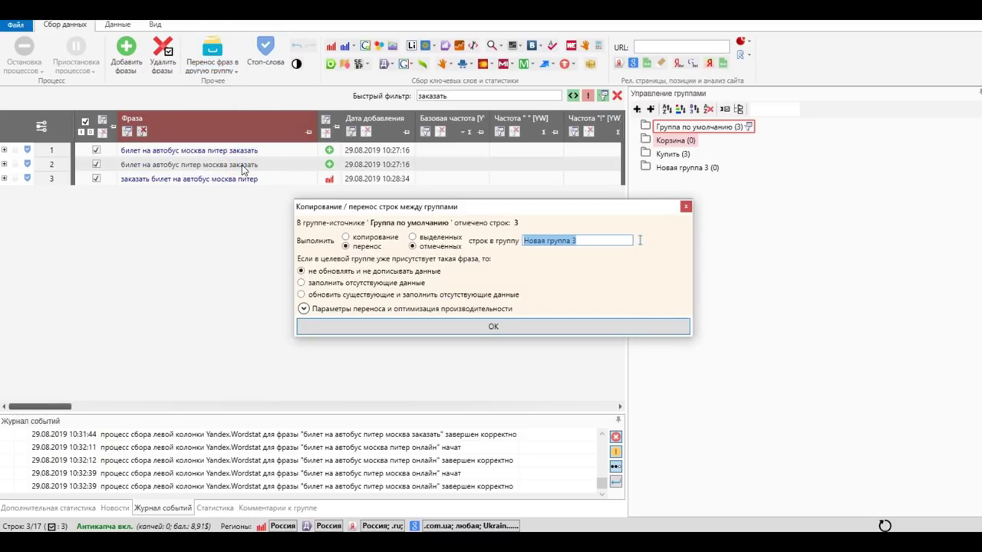
type("Заказать")
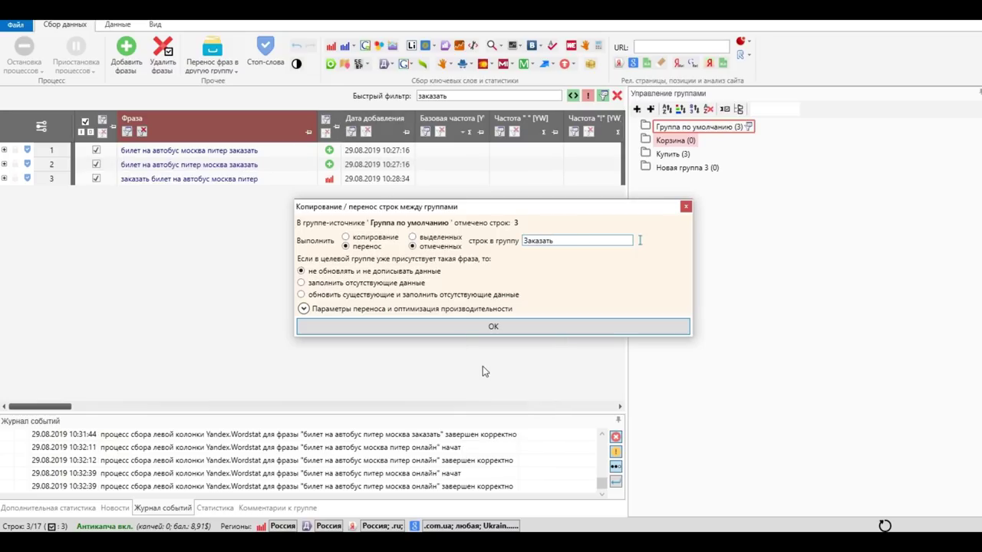
left_click(497, 328)
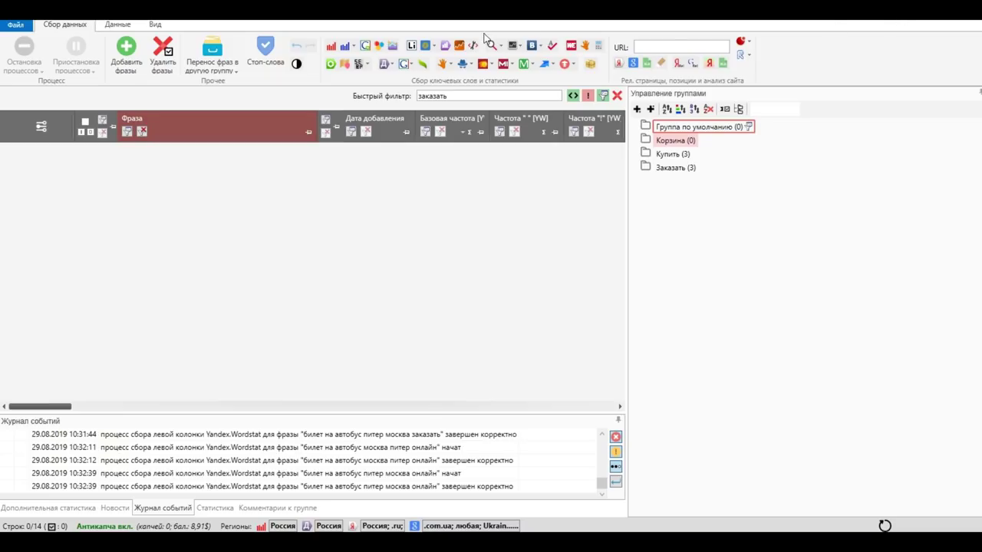
left_click(616, 97)
Step: Filter for онлайн and move both matching phrases into a new group named Онлайн
type("онла")
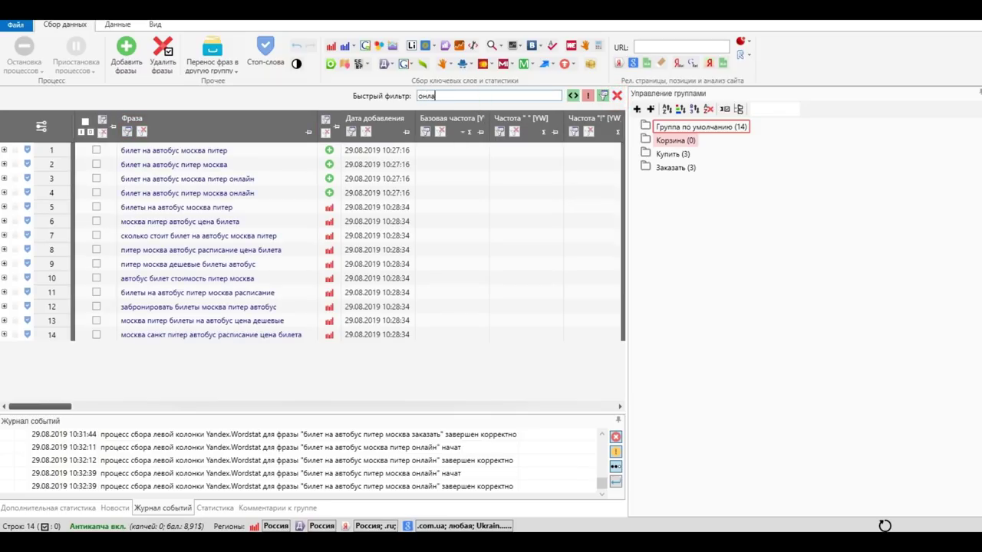
type("йн")
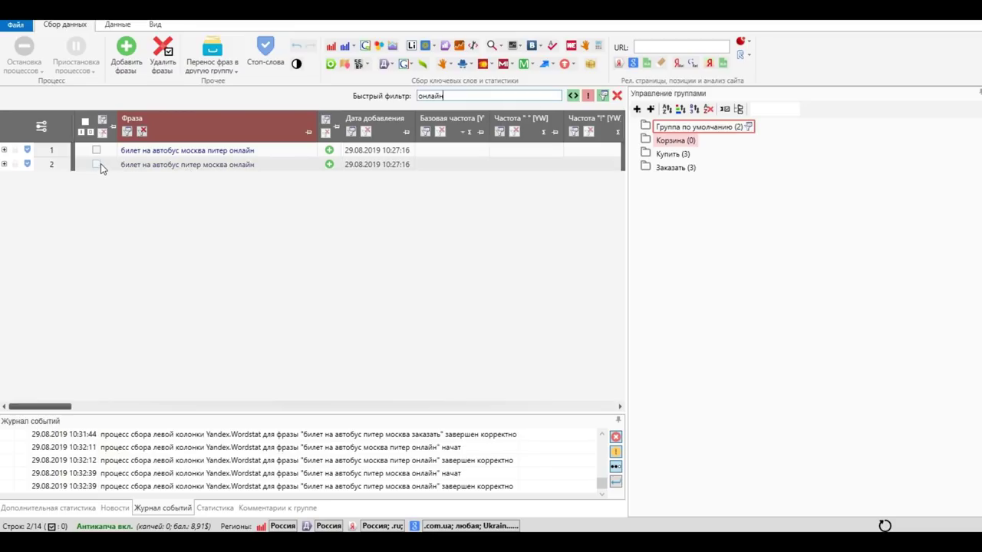
left_click(84, 132)
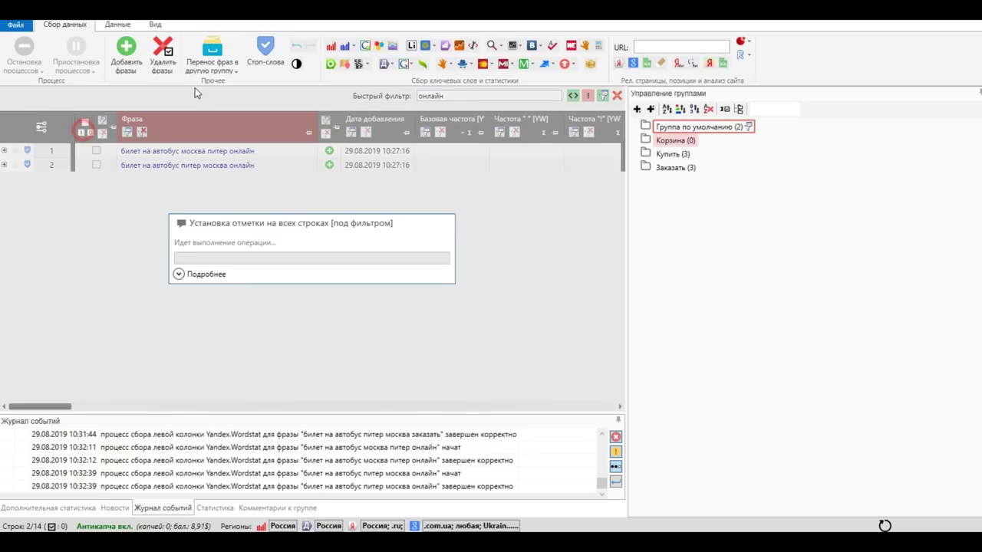
left_click(217, 66)
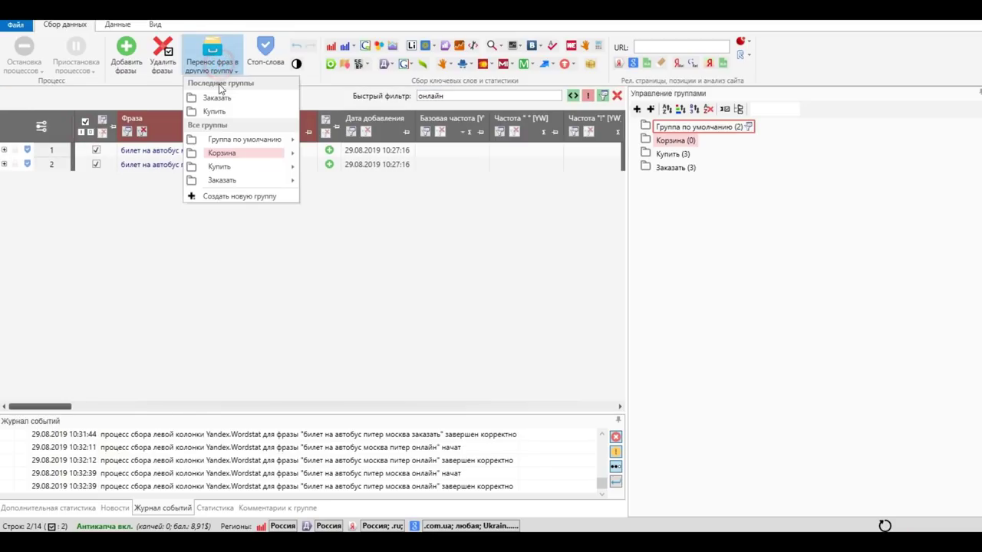
left_click(232, 196)
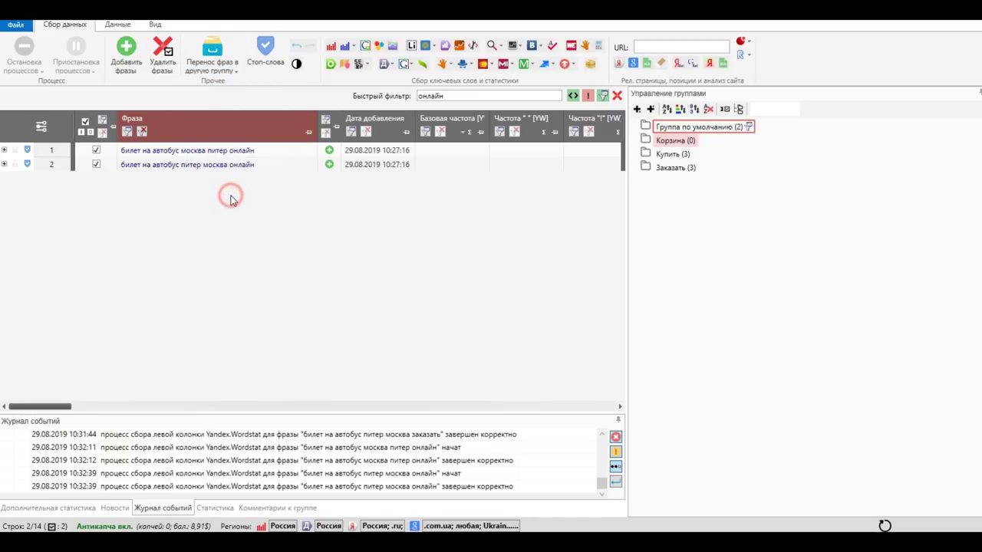
type("Онлайн")
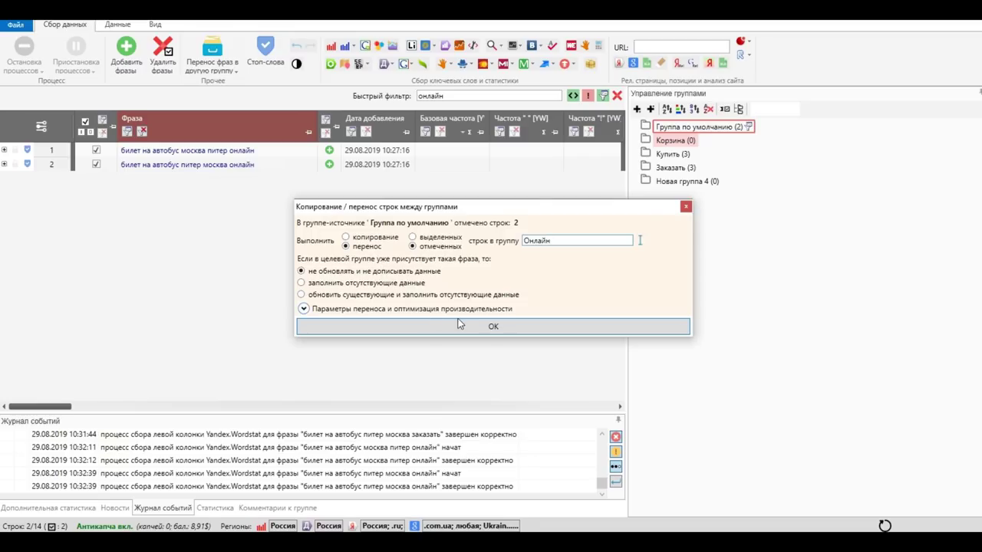
left_click(463, 328)
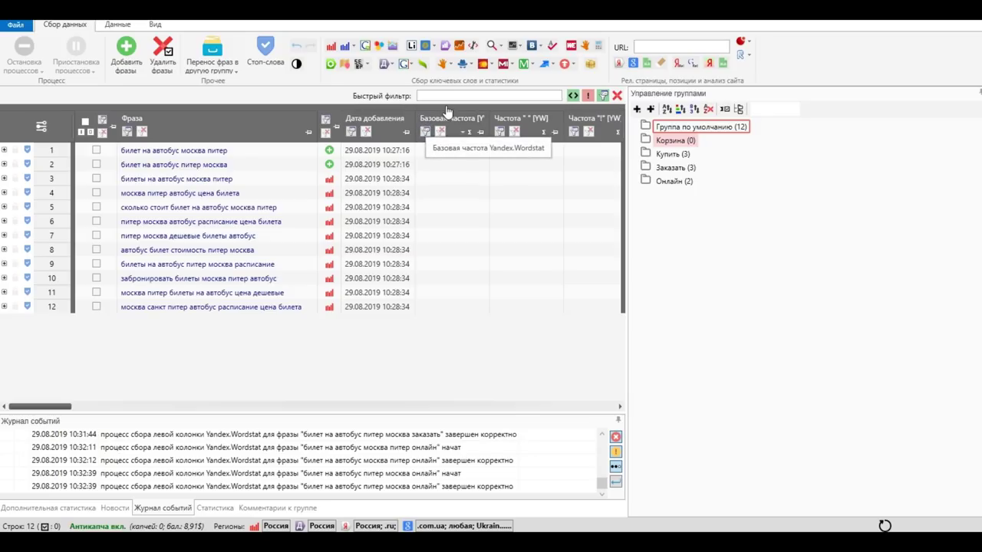
Step: Quick-filter the phrase list by 'расписание' and mark its three matching phrases
left_click(438, 95)
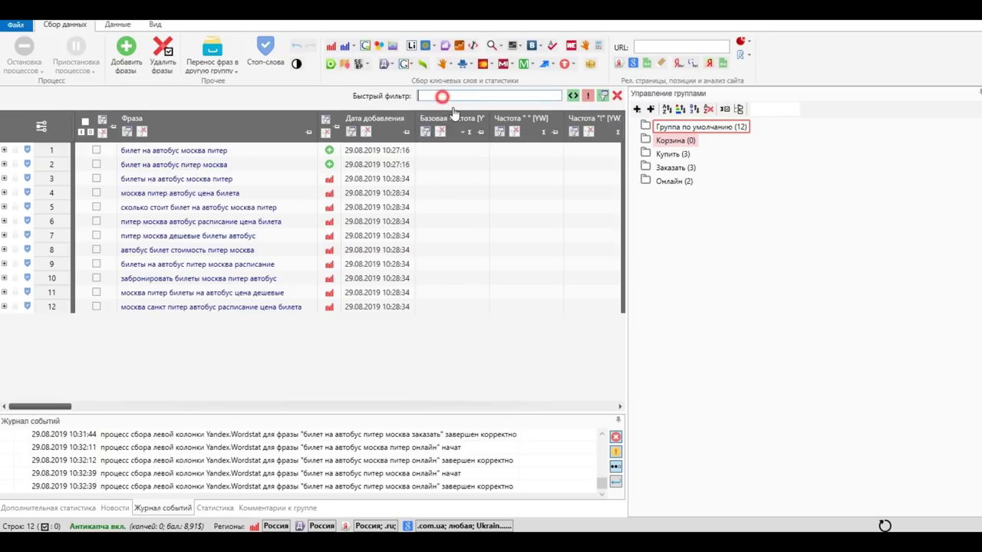
type("расписание")
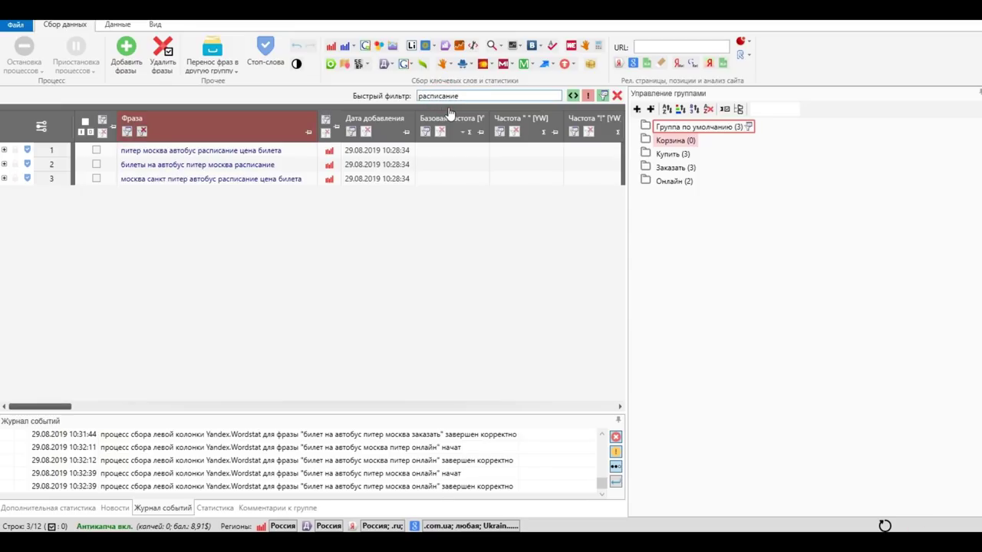
left_click(82, 133)
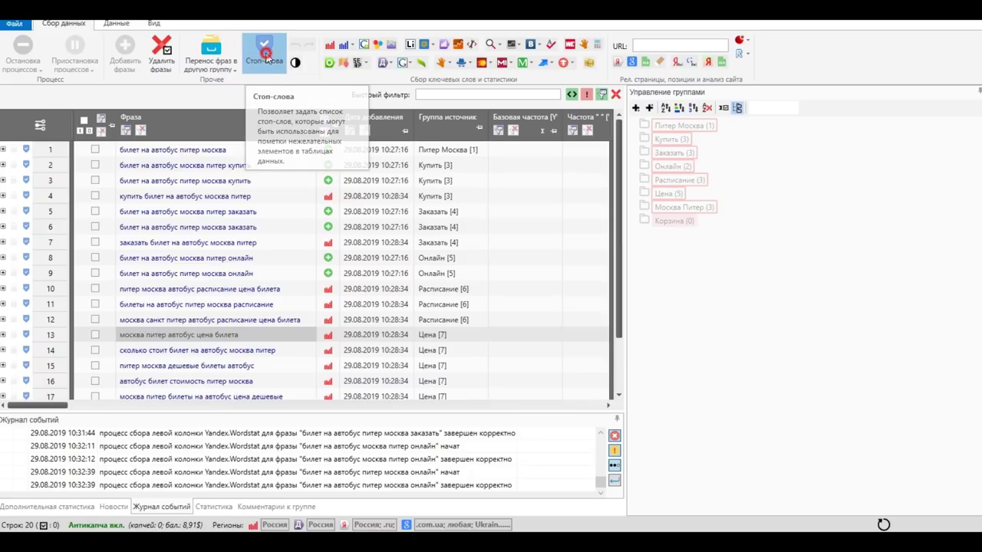
Step: Add the stop-words бесплатно, как, зачем and почему to the Стоп-слова list
left_click(264, 53)
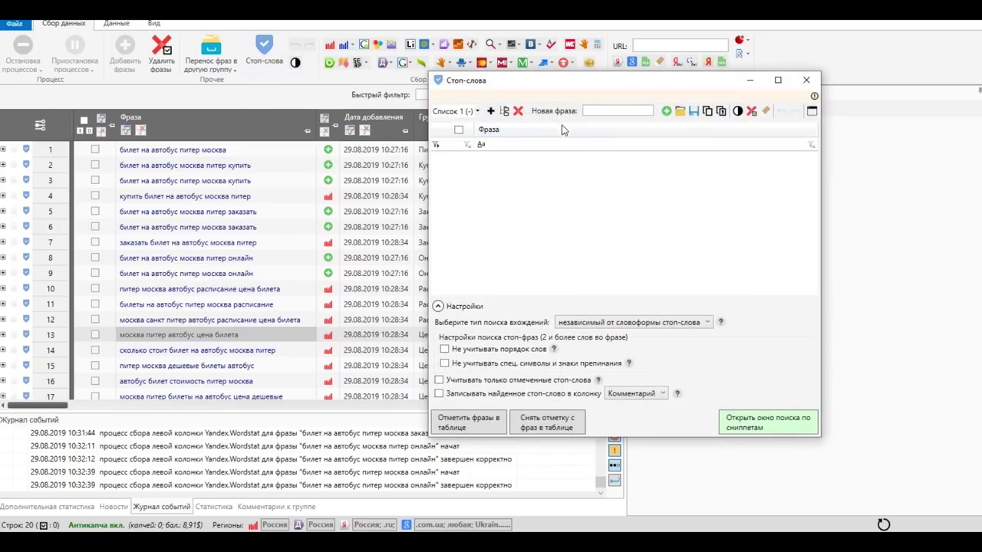
left_click(607, 111)
type("бесплатно")
key("Return")
type("как")
key("Return")
type("зачем")
key("Return")
type("почему")
key("Return")
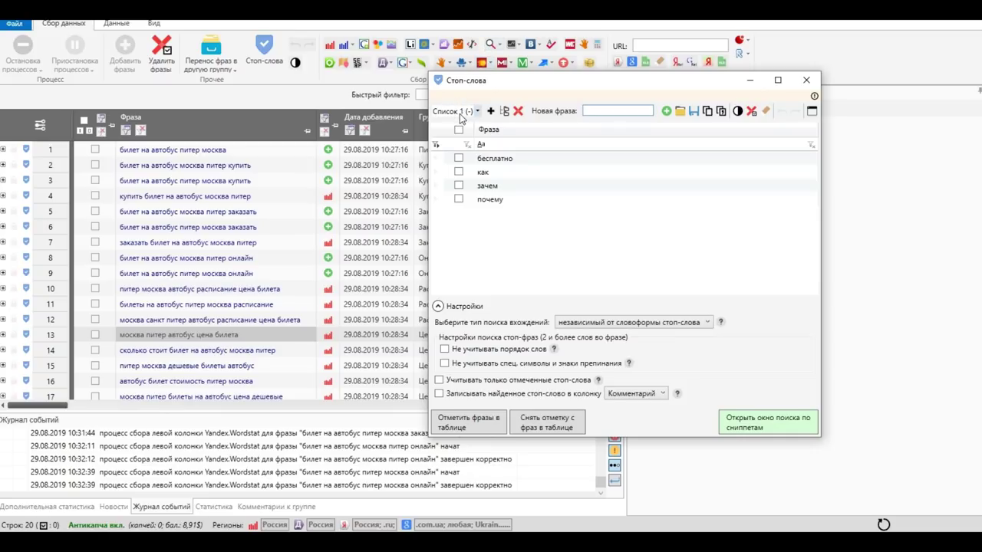
Step: Mark the table phrases containing the stop-words, then close the stop-words window
left_click(471, 427)
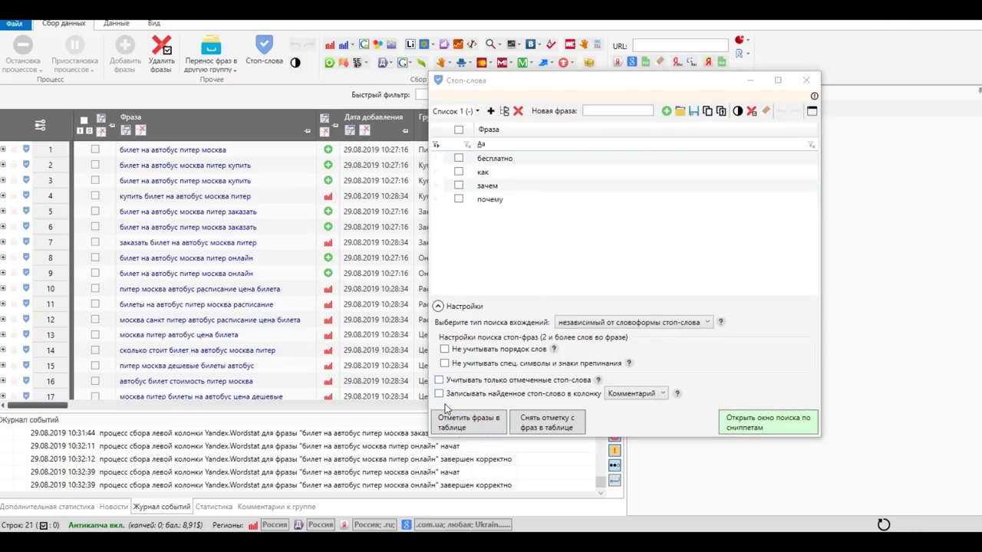
left_click(484, 426)
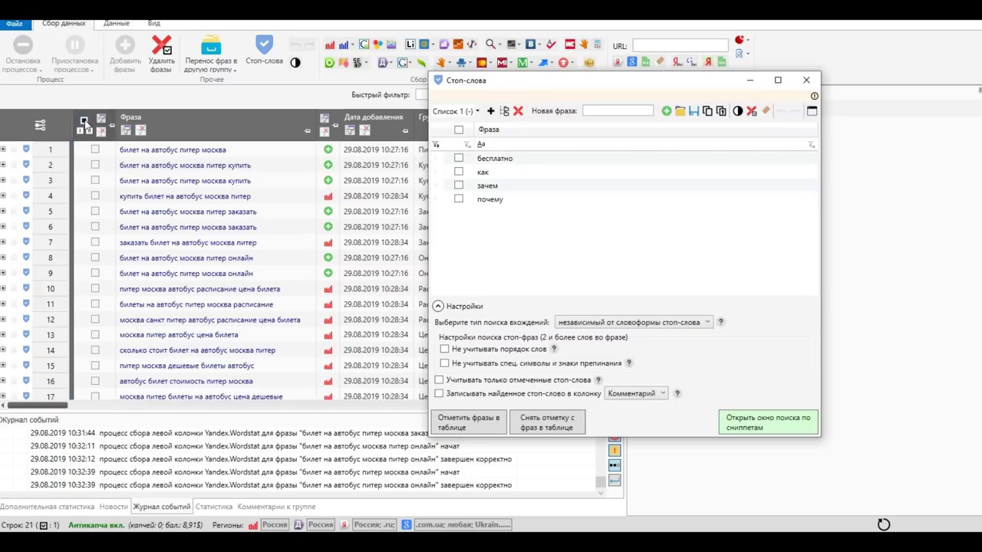
key("Escape")
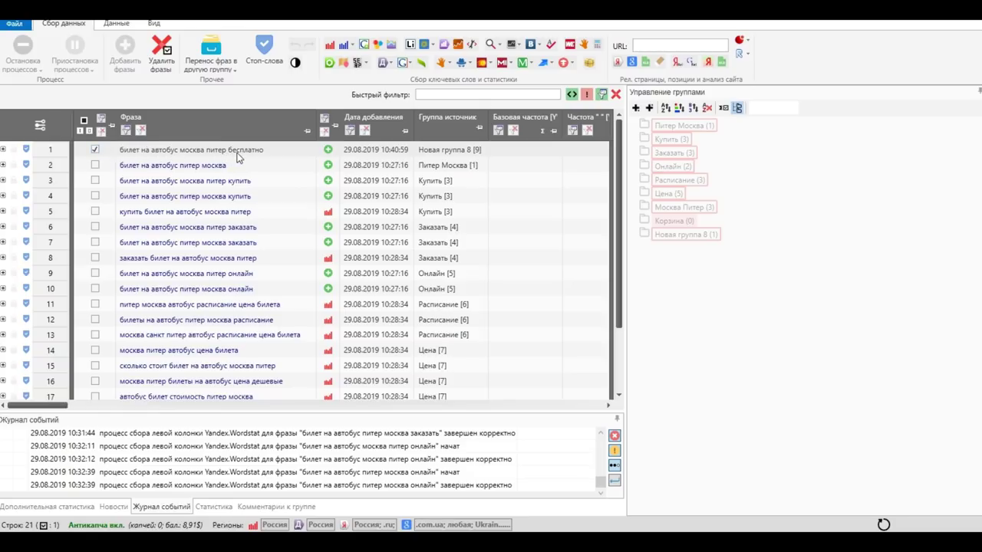
left_click(226, 69)
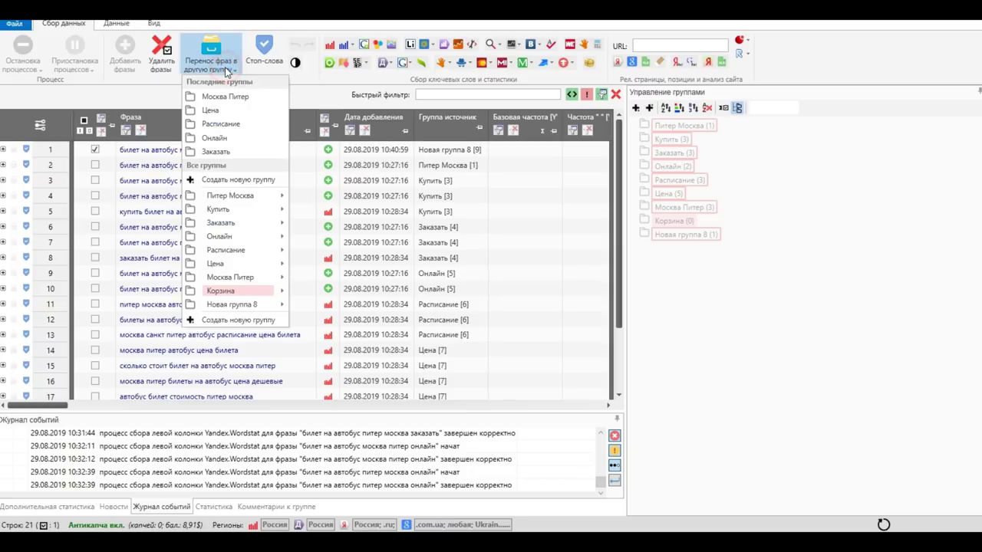
Step: Move the marked «бесплатно» phrase into the Корзина group and confirm the transfer
left_click(226, 291)
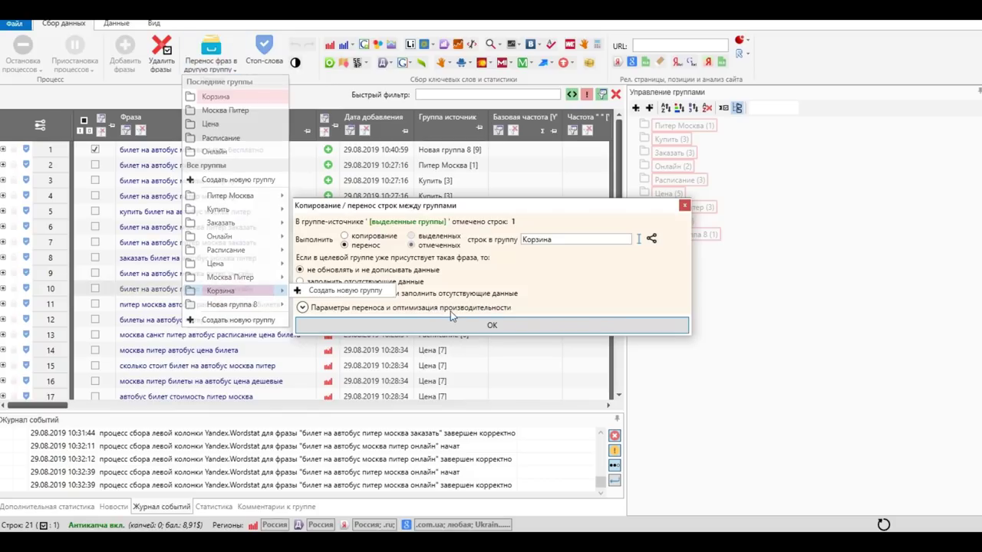
left_click(463, 326)
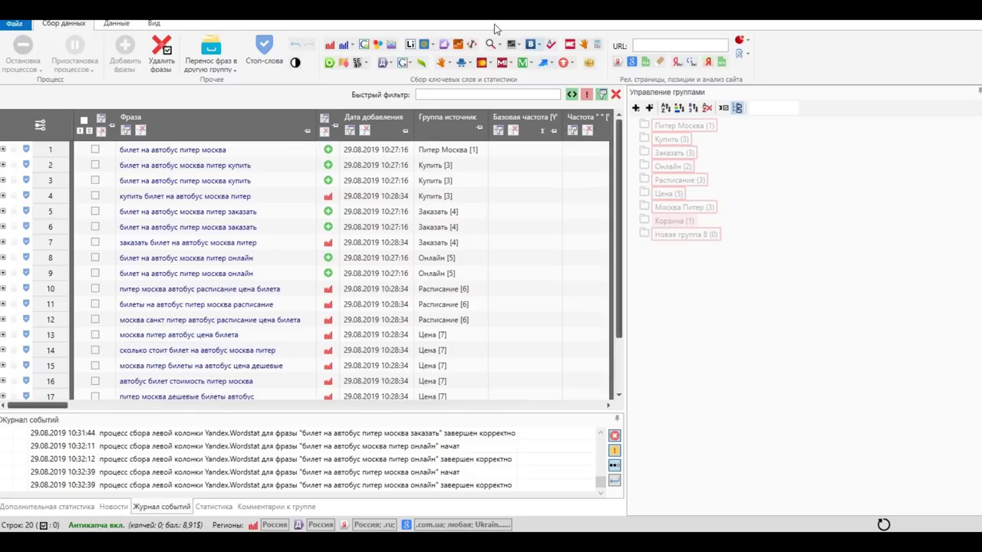
Step: Run Yandex.Direct statistics collection to fill base frequencies for all 20 phrases
left_click(383, 67)
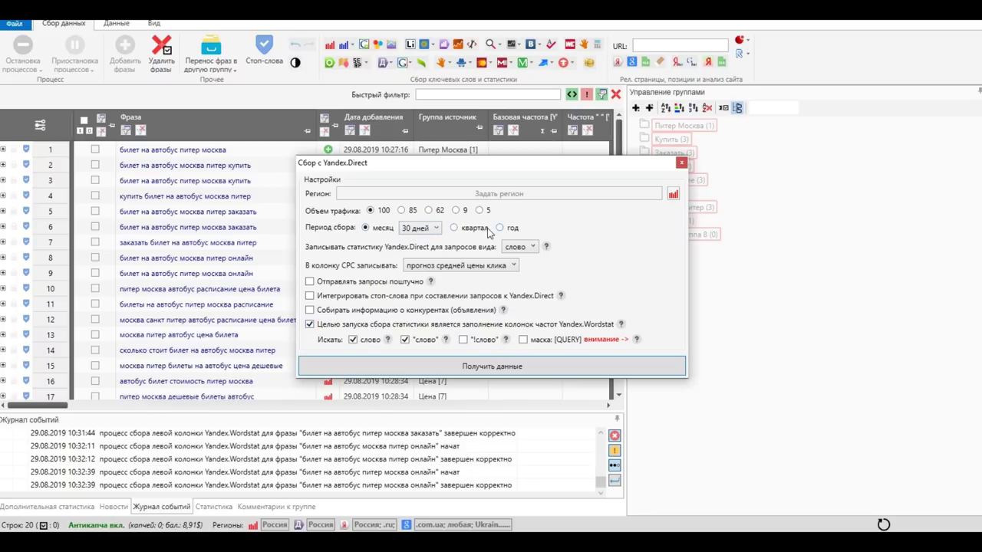
left_click(460, 368)
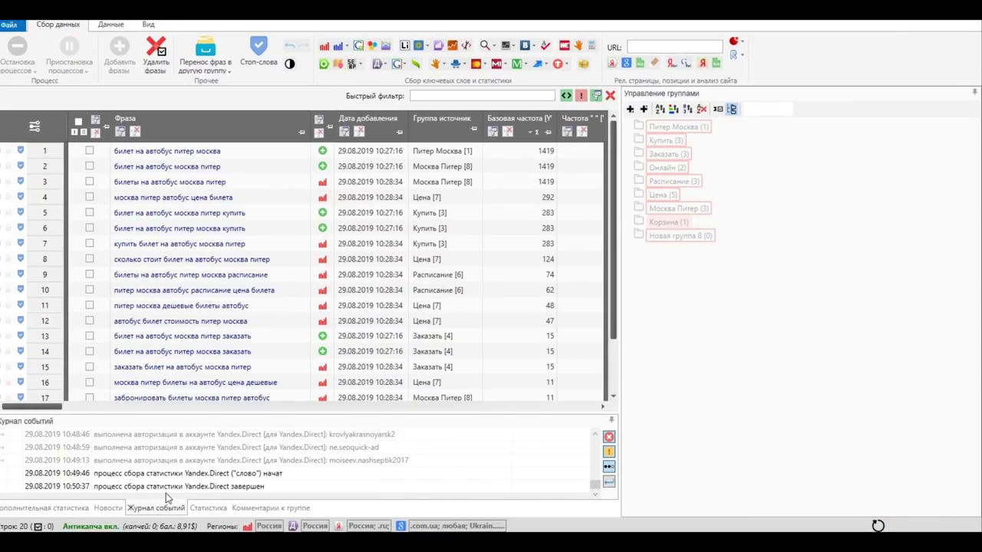
Step: Sort the phrases by base frequency, then by quoted Частота " " descending, led by 197
left_click(535, 125)
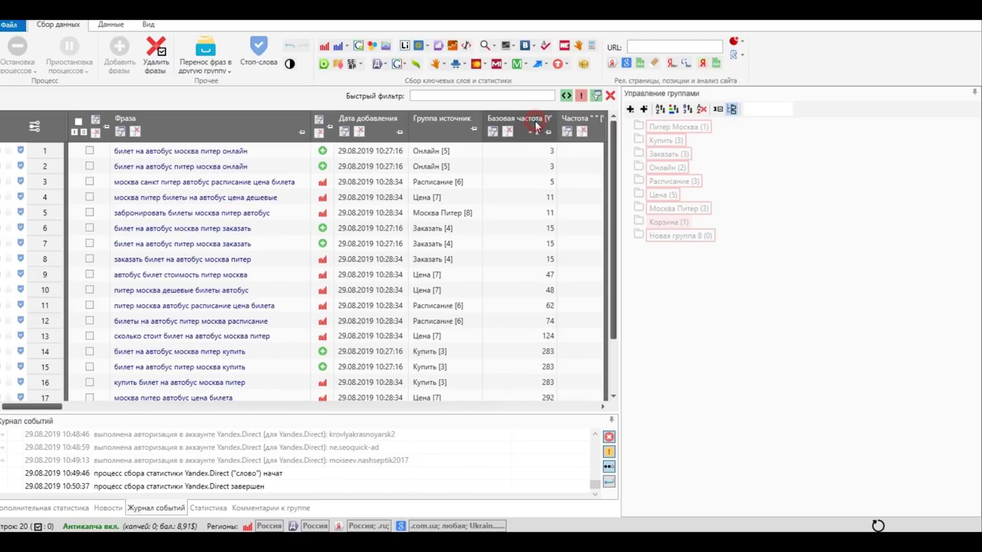
left_click(536, 126)
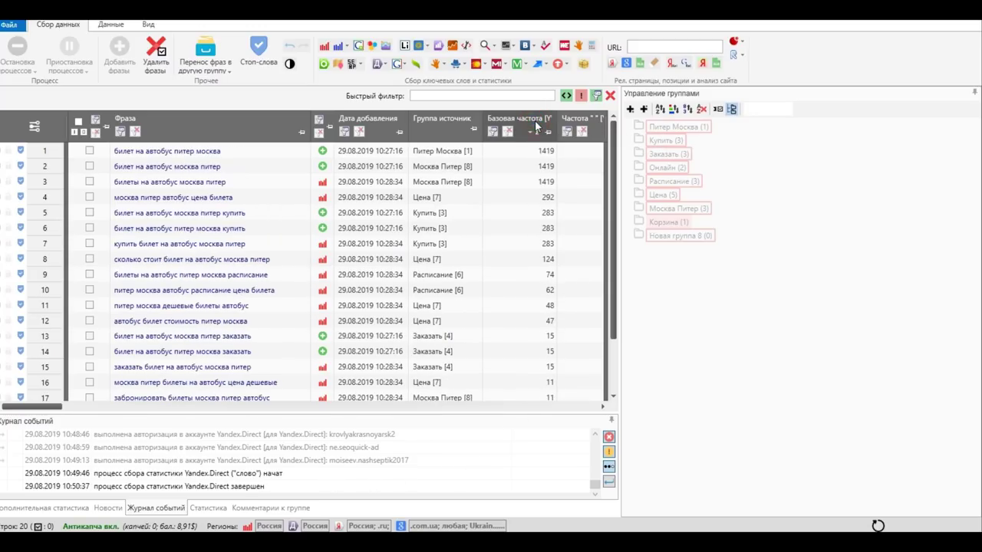
left_click(577, 121)
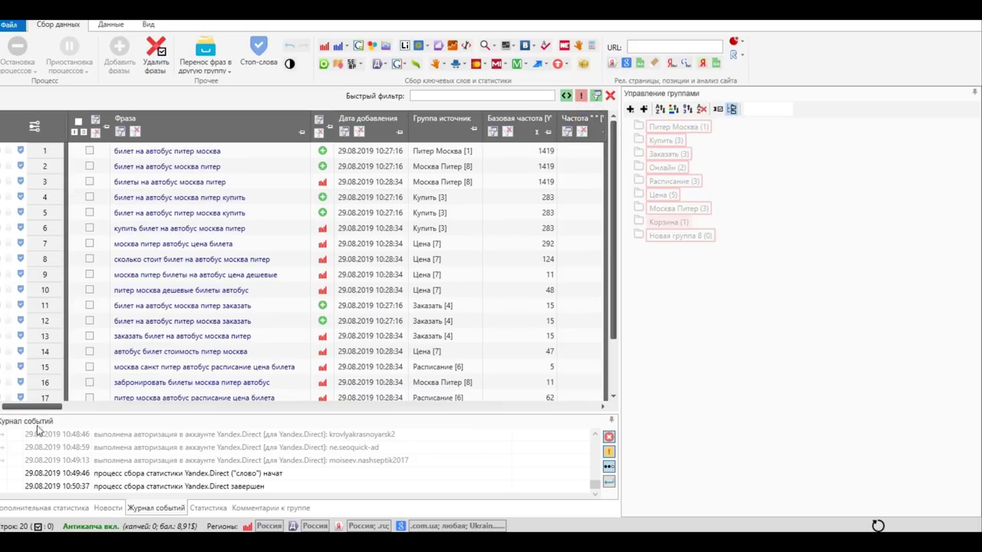
left_click_drag(47, 406, 86, 412)
scroll(85, 406, "right", 5)
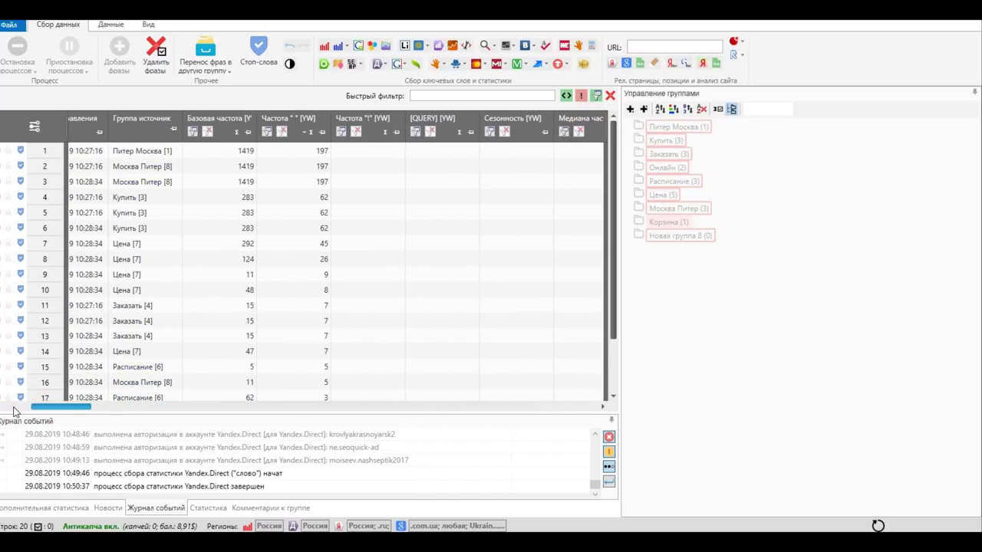
scroll(17, 407, "left", 5)
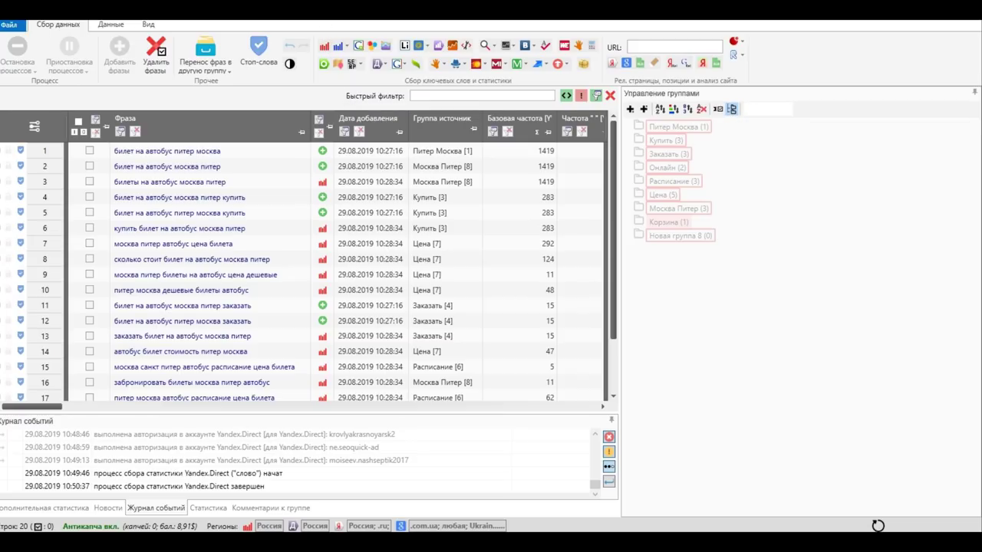
Step: Export the phrase table as xlsx file bybus.ru into a new folder 'рпор'
left_click(20, 25)
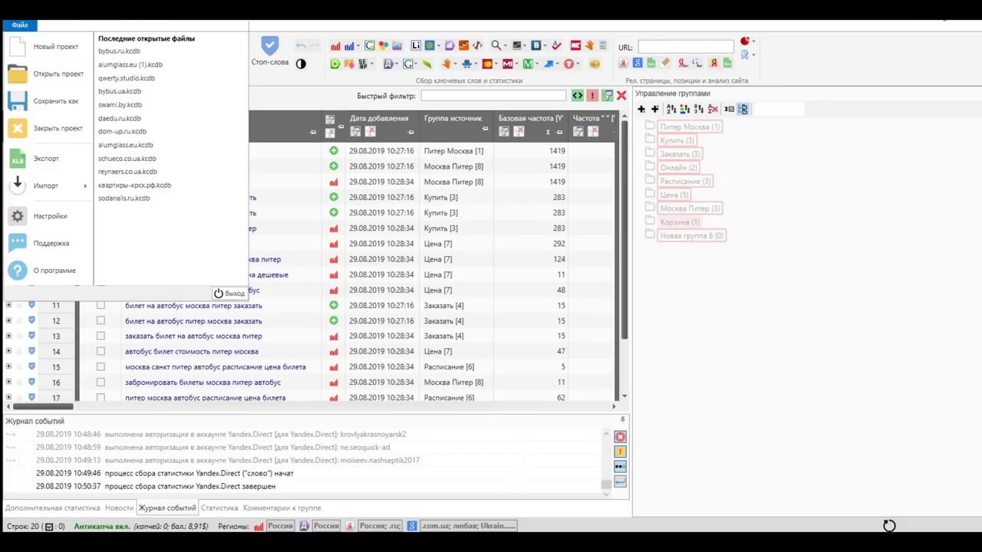
left_click(46, 158)
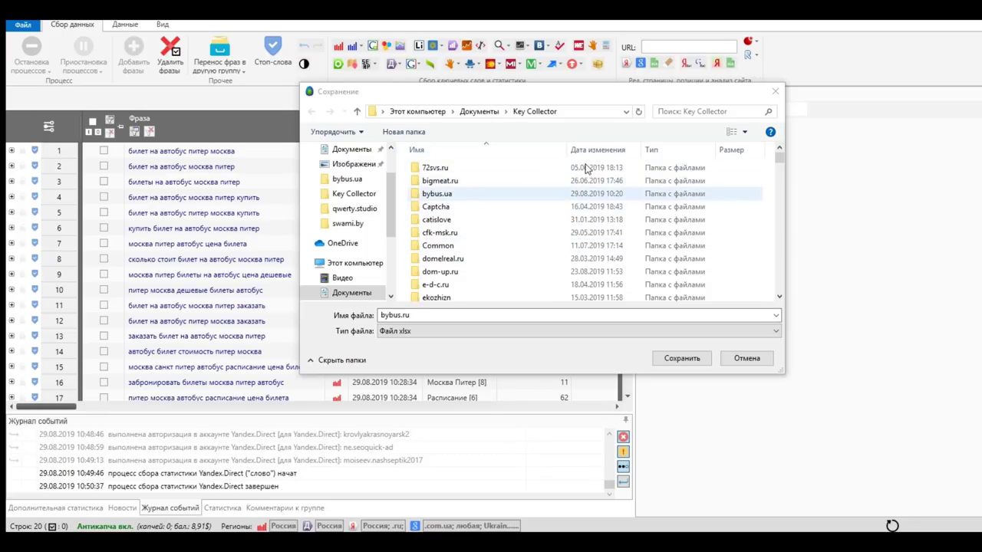
left_click(414, 131)
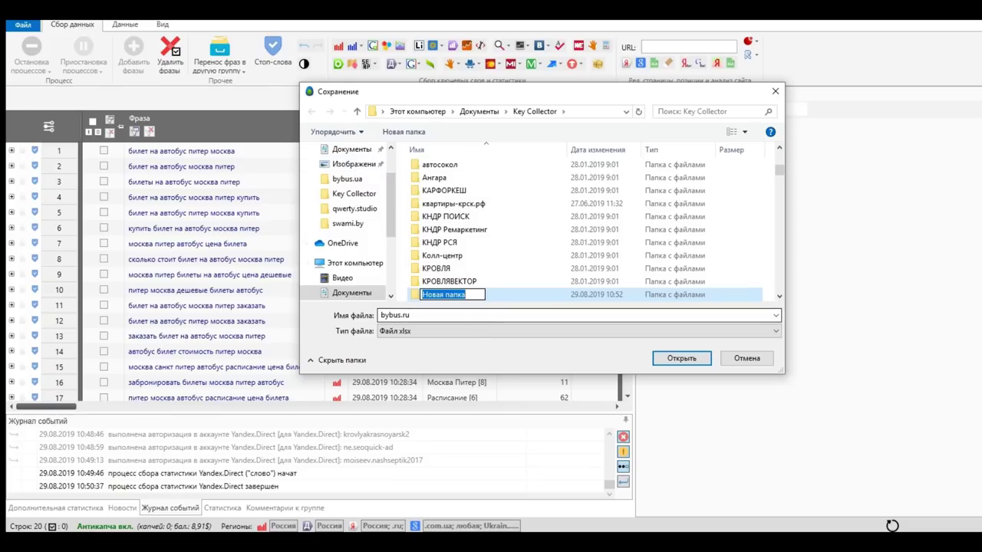
type("рпор")
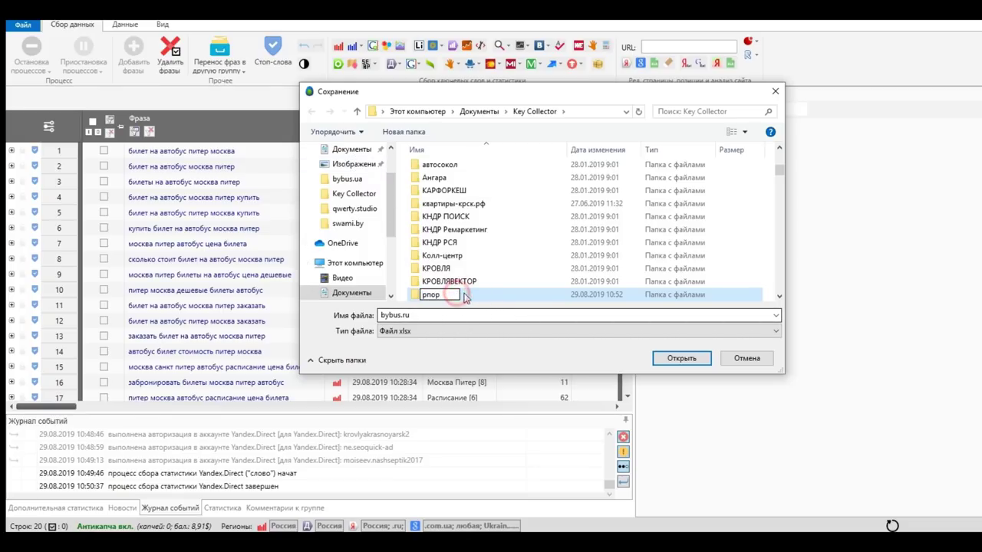
double_click(539, 297)
left_click(666, 361)
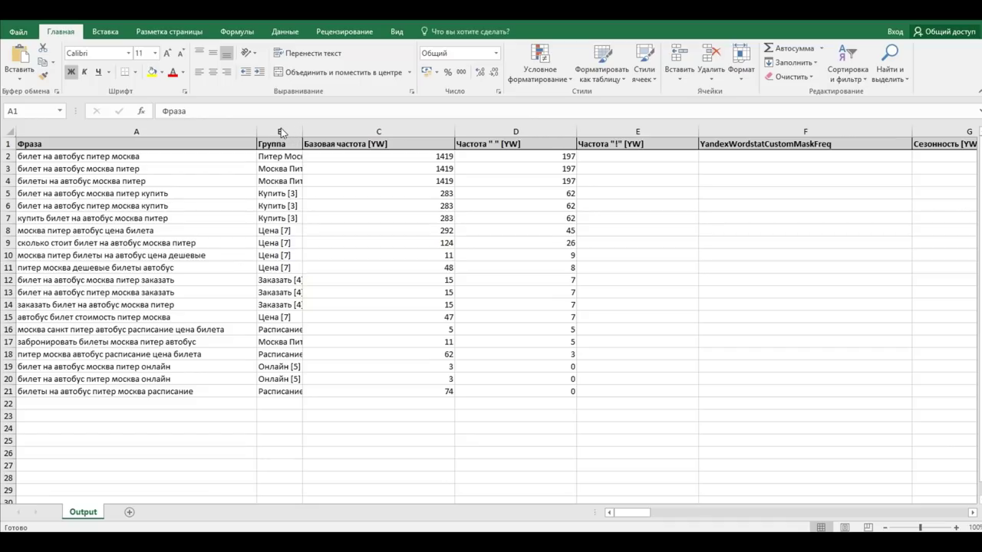
Step: Filter the whole sheet, sort Базовая частота [YW] descending, then turn the filter off
left_click(11, 134)
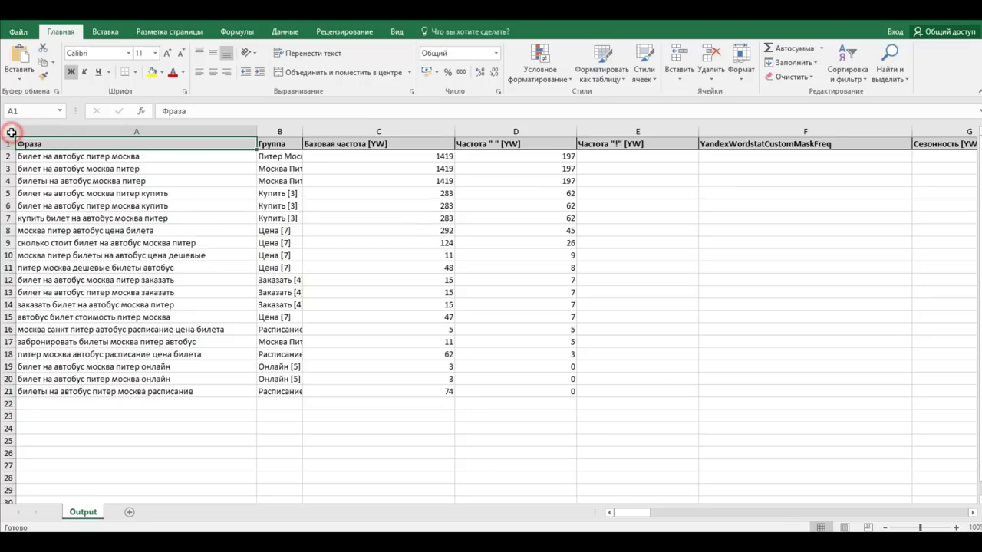
left_click(10, 133)
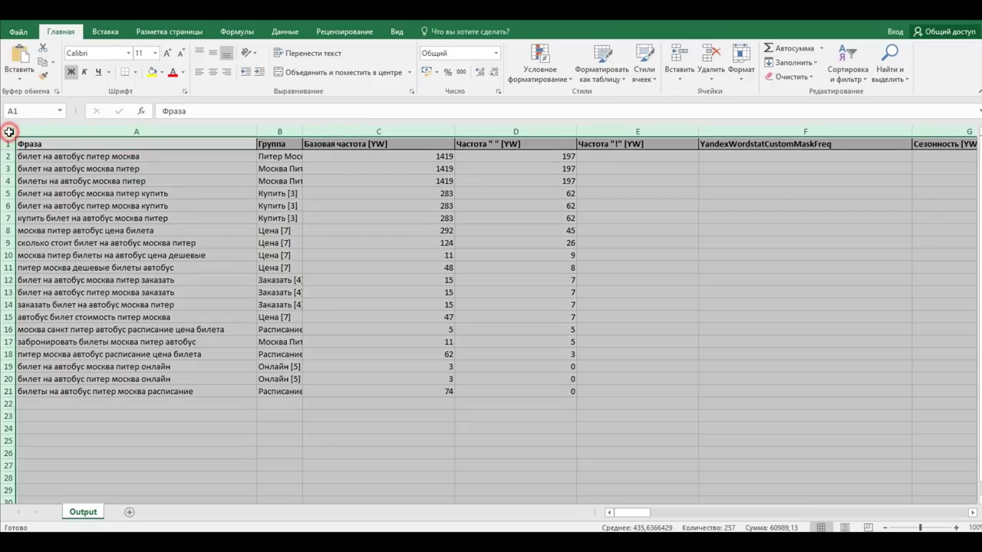
left_click(290, 35)
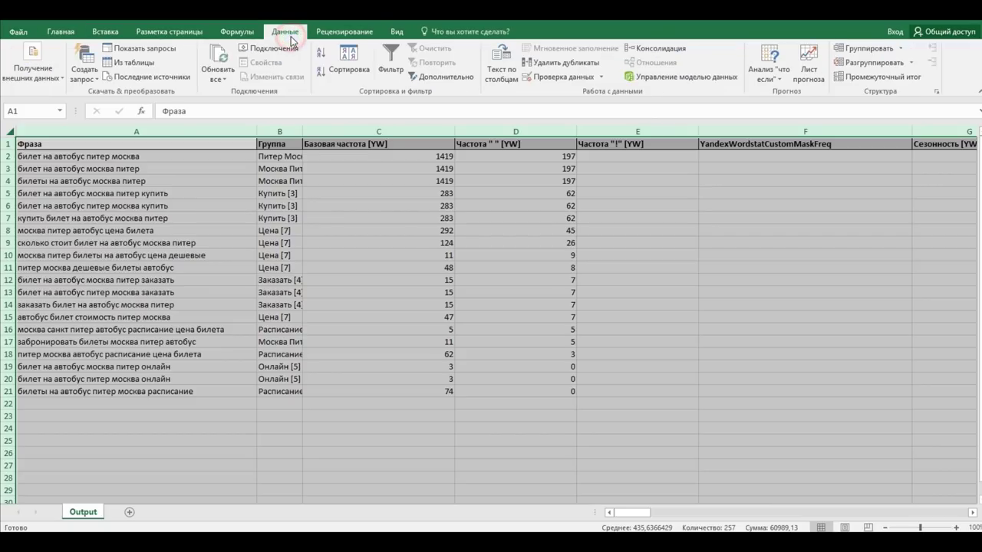
left_click(396, 68)
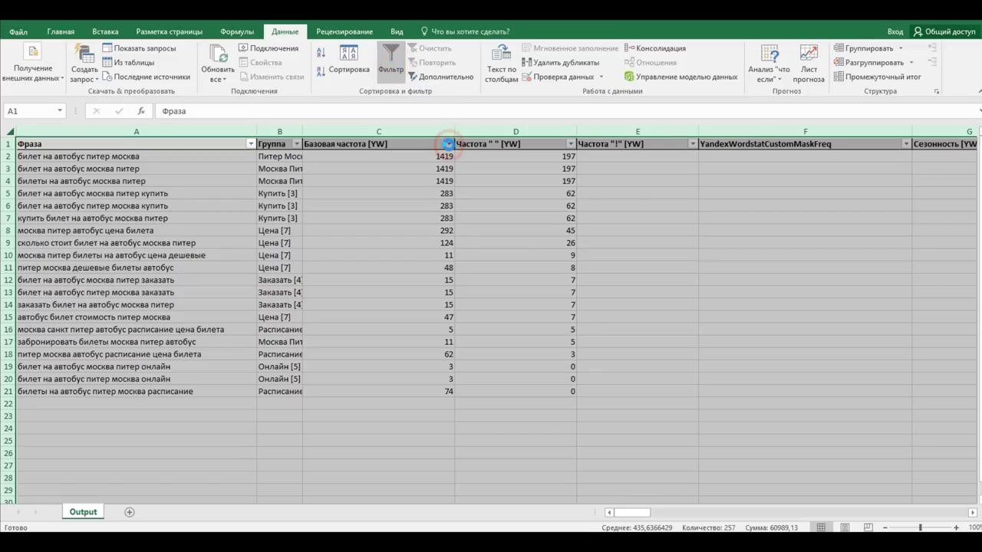
left_click(449, 145)
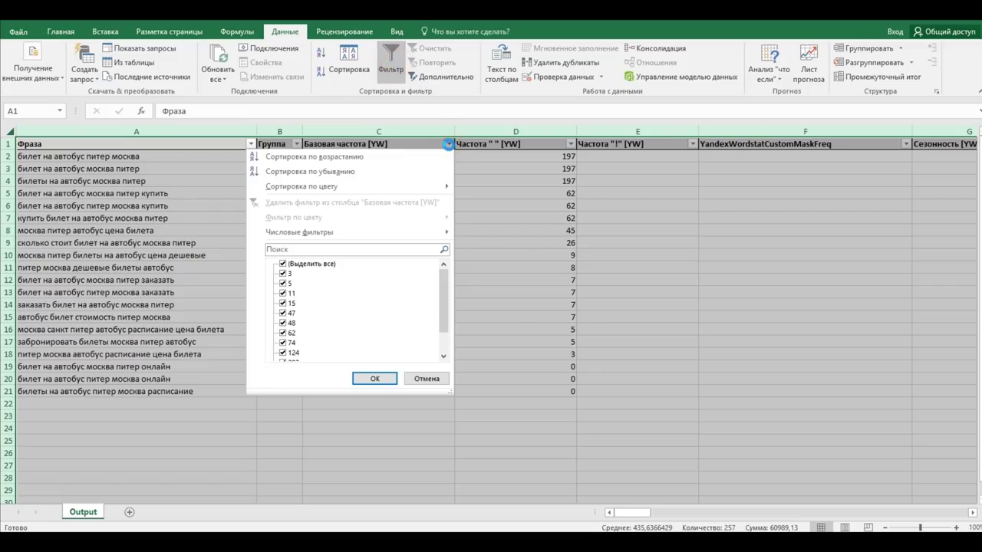
left_click(402, 174)
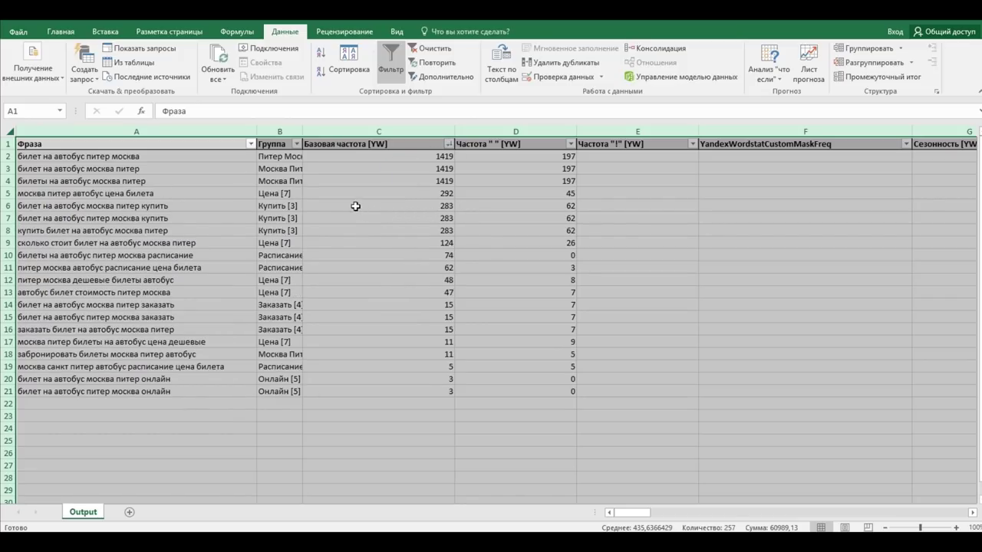
left_click(388, 78)
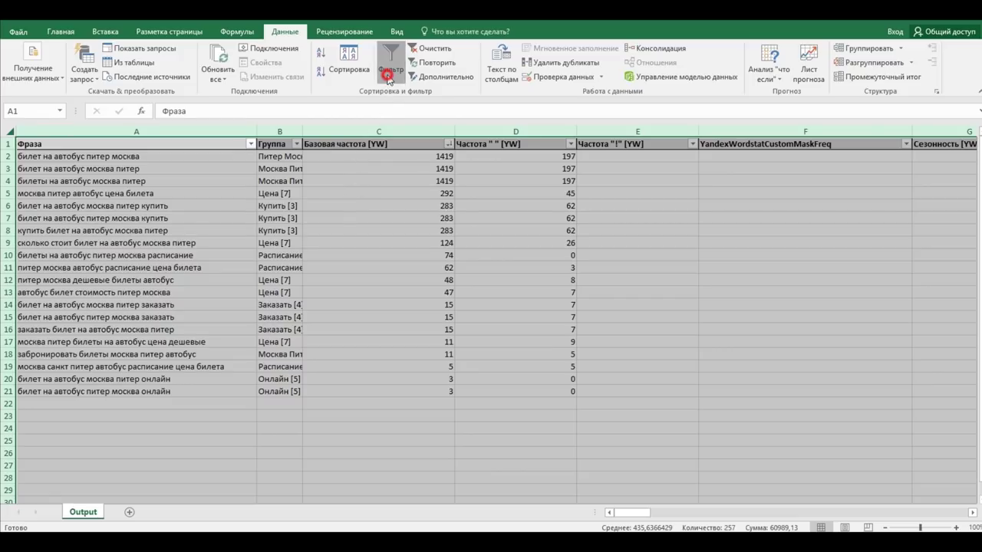
left_click(381, 196)
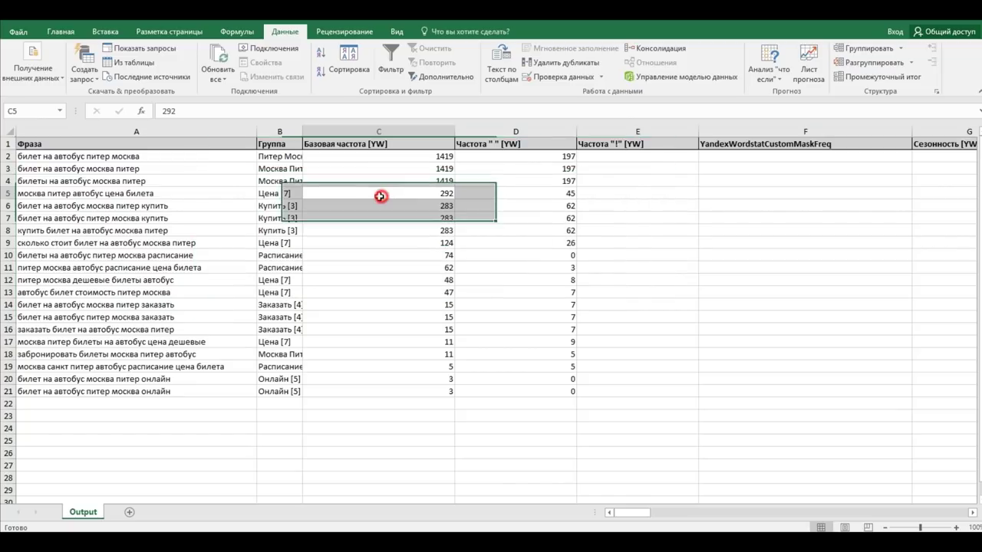
left_click(202, 157)
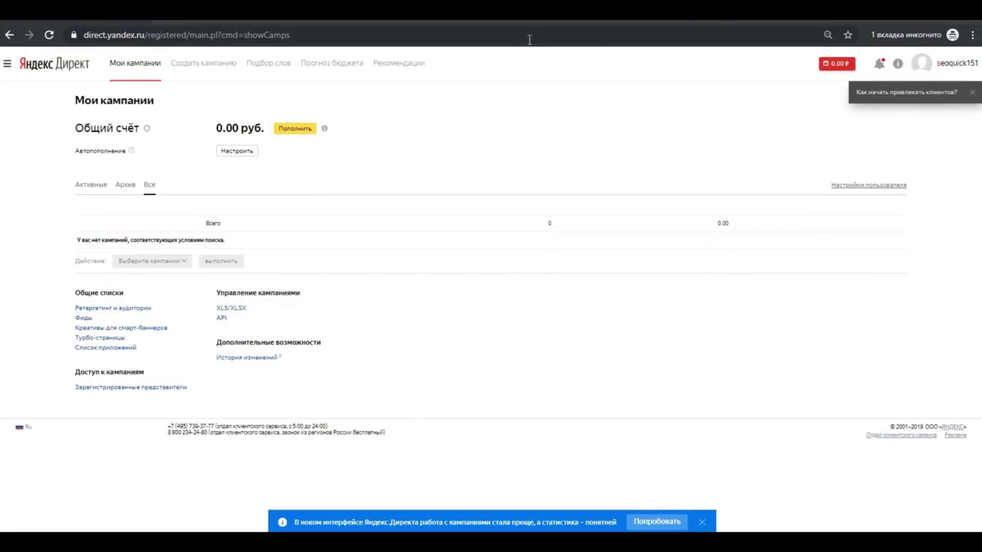
Step: Create a new campaign of type Текстово-графические объявления
left_click(204, 75)
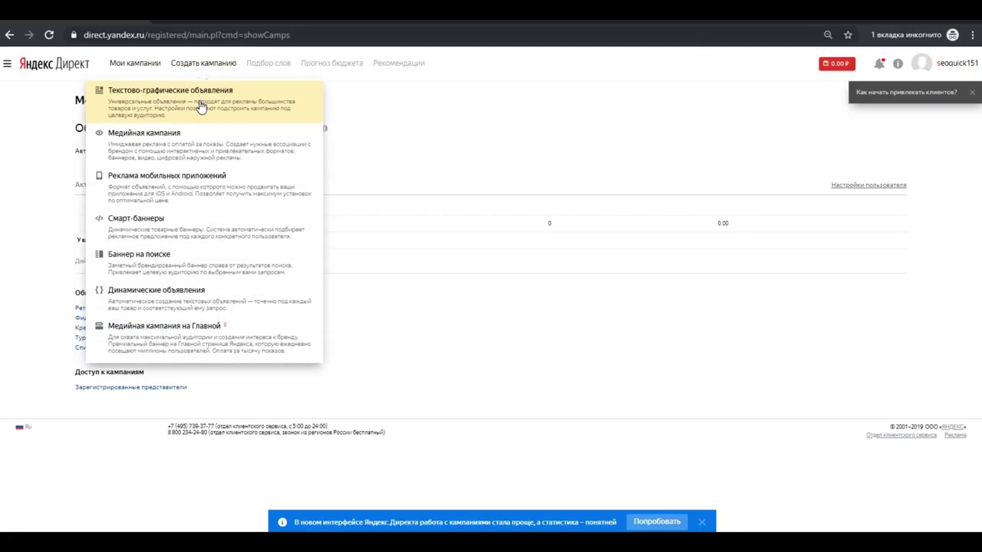
left_click(199, 103)
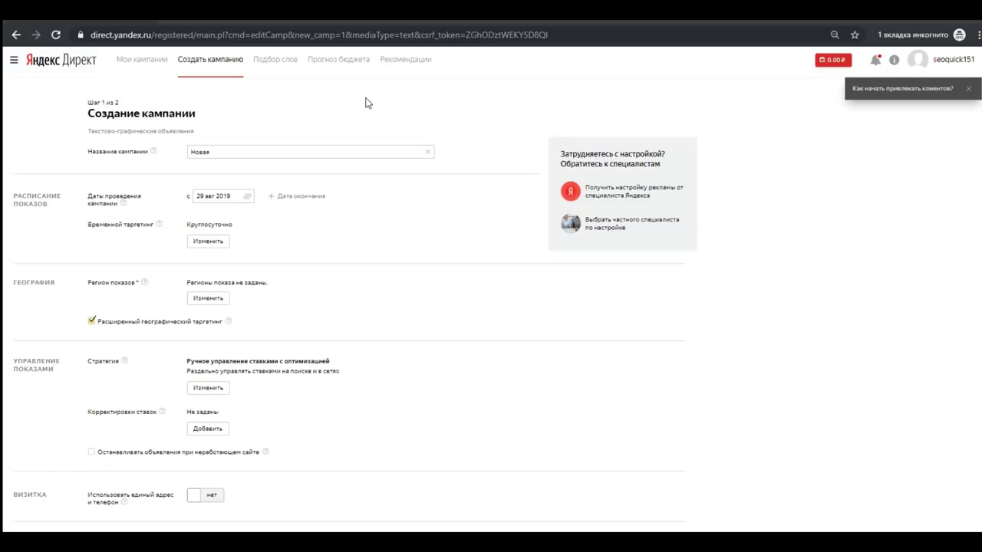
Step: Rename the campaign from «Новая» to «Поиск» and bring up its Временной таргетинг settings
left_click(430, 153)
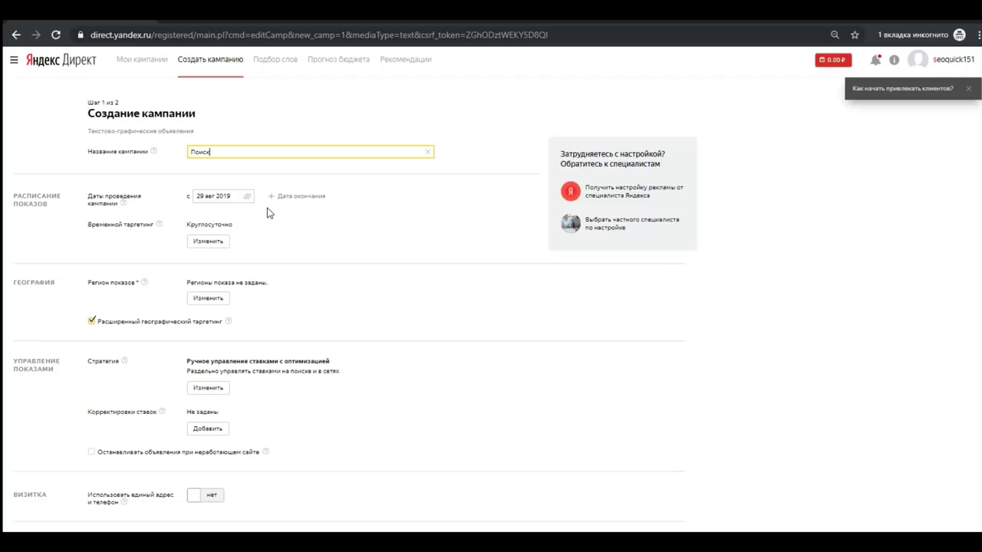
left_click(209, 243)
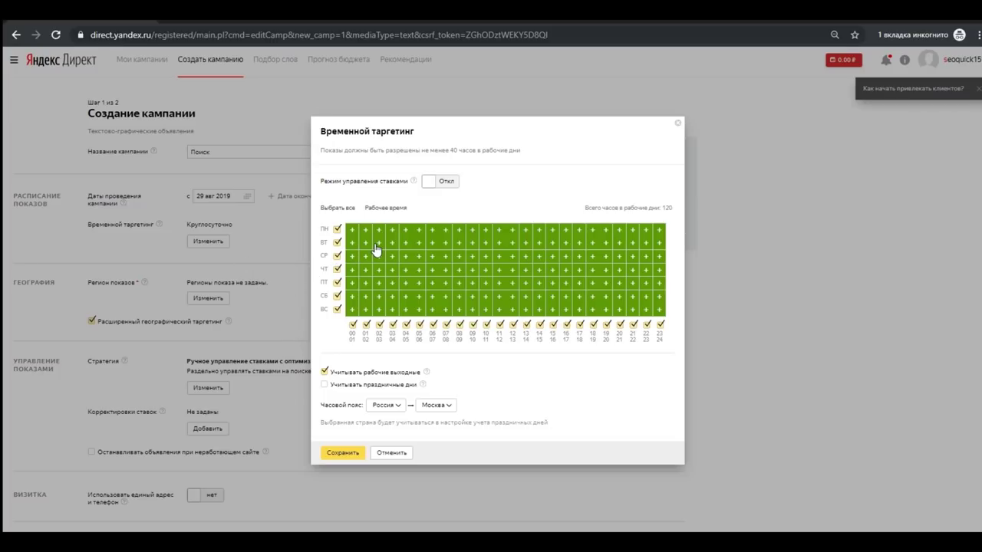
Step: Enable hourly bid management and set hours 00–08 and 20–24 to 0 on every day
left_click(447, 182)
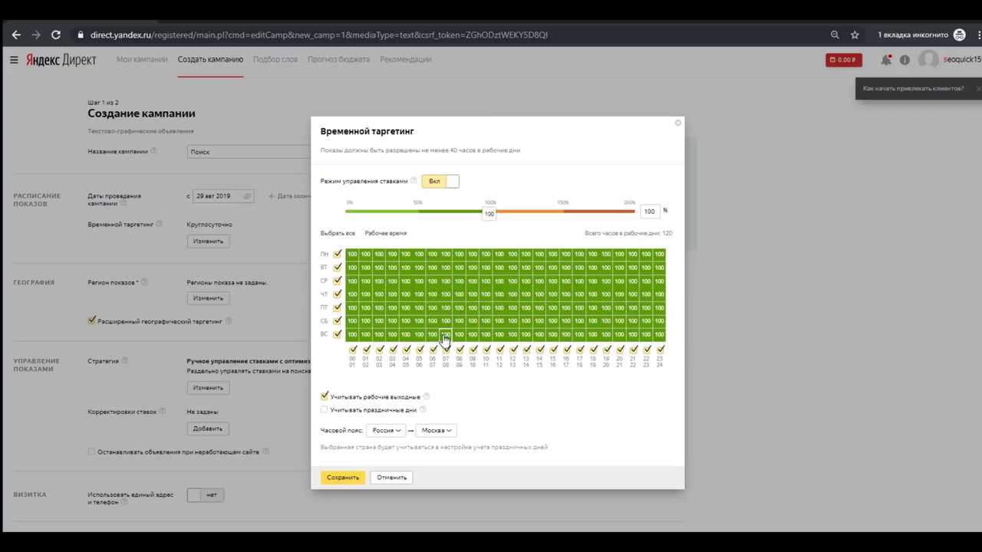
mouse_move(443, 339)
left_mouse_down()
mouse_move(447, 263)
mouse_move(352, 256)
mouse_move(346, 294)
left_mouse_up()
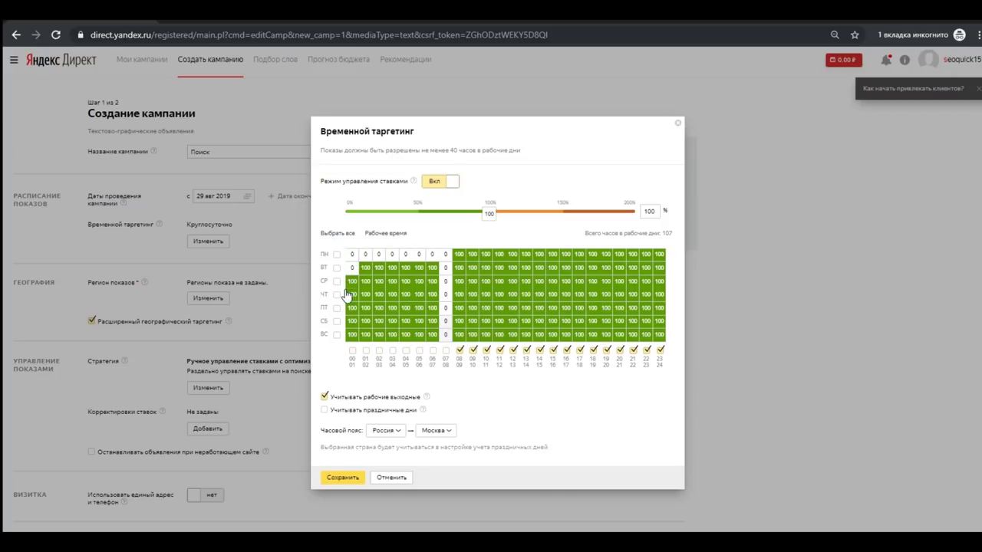
mouse_move(344, 335)
left_mouse_down()
mouse_move(391, 336)
mouse_move(418, 320)
mouse_move(399, 270)
mouse_move(365, 314)
mouse_move(371, 283)
mouse_move(365, 327)
mouse_move(356, 304)
mouse_move(350, 331)
mouse_move(354, 307)
left_mouse_up()
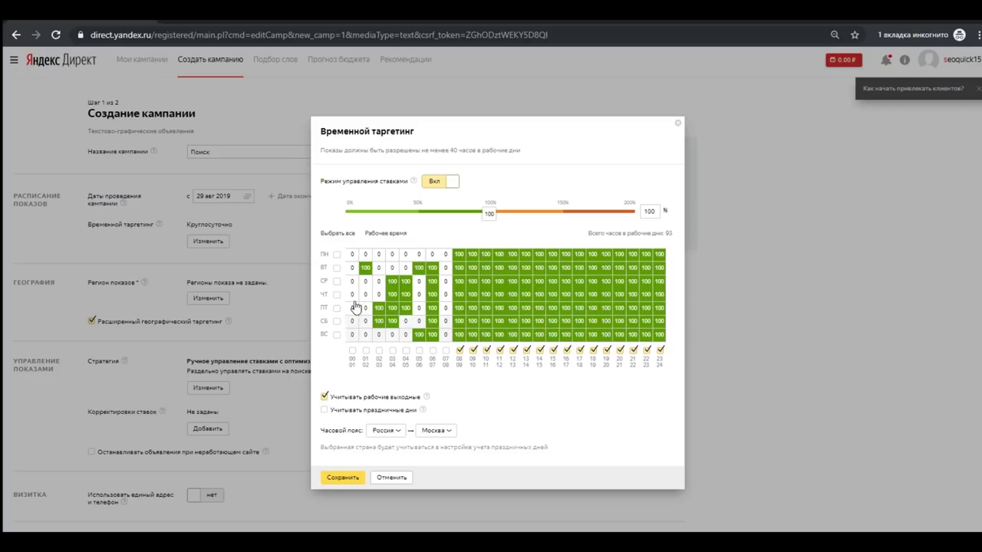
mouse_move(368, 275)
left_mouse_down()
mouse_move(379, 322)
mouse_move(401, 301)
mouse_move(401, 282)
mouse_move(393, 326)
mouse_move(394, 291)
mouse_move(379, 301)
mouse_move(406, 316)
mouse_move(424, 268)
mouse_move(428, 329)
mouse_move(418, 337)
mouse_move(434, 333)
mouse_move(435, 342)
left_mouse_up()
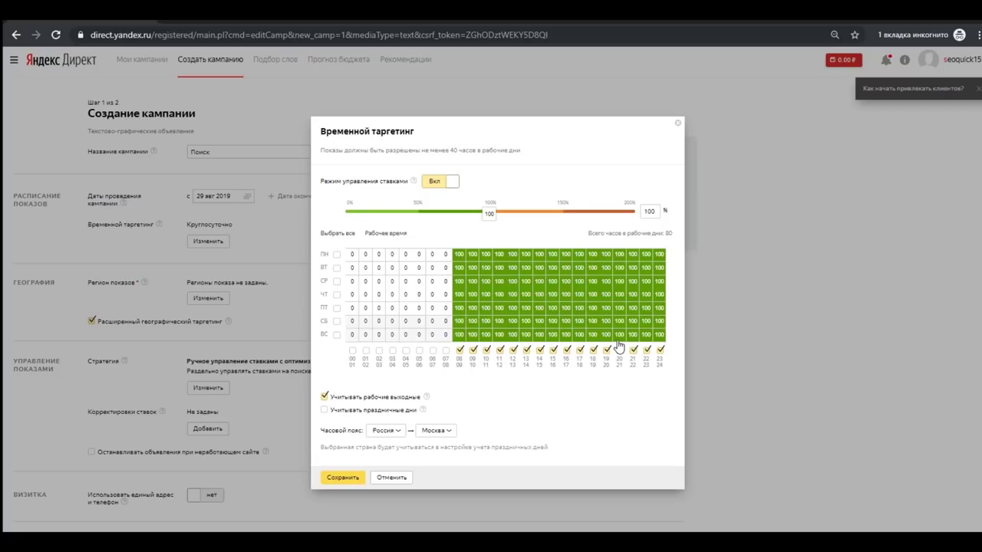
mouse_move(618, 341)
left_mouse_down()
mouse_move(628, 257)
mouse_move(654, 258)
mouse_move(661, 324)
mouse_move(648, 342)
mouse_move(635, 342)
mouse_move(633, 282)
mouse_move(642, 274)
mouse_move(646, 339)
mouse_move(644, 292)
mouse_move(643, 307)
left_mouse_up()
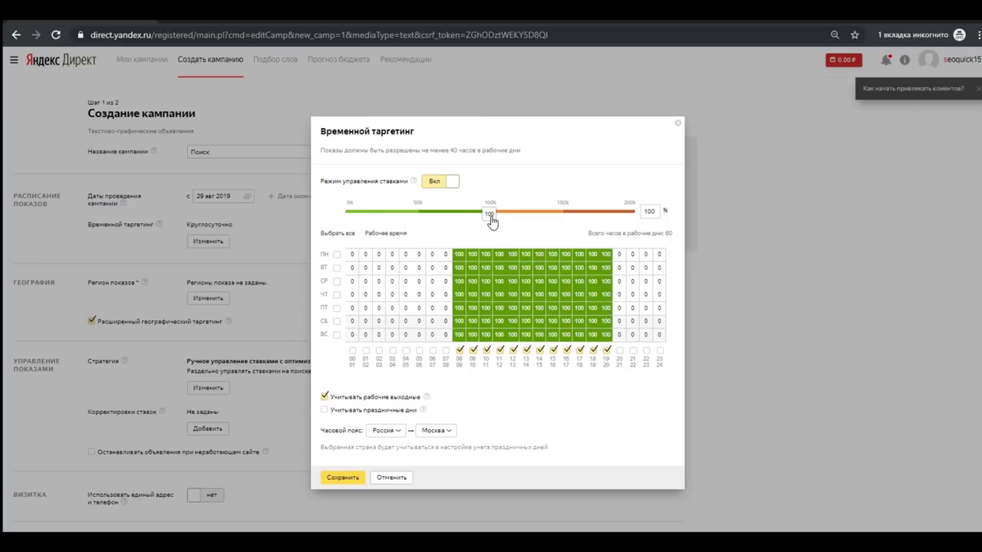
Step: Set the bid slider to 120% and apply it to the 08–09 hour on all seven days
left_click_drag(491, 222, 524, 225)
left_click(462, 256)
left_click(460, 267)
left_click(462, 282)
left_click(461, 294)
left_click(460, 307)
left_click(460, 321)
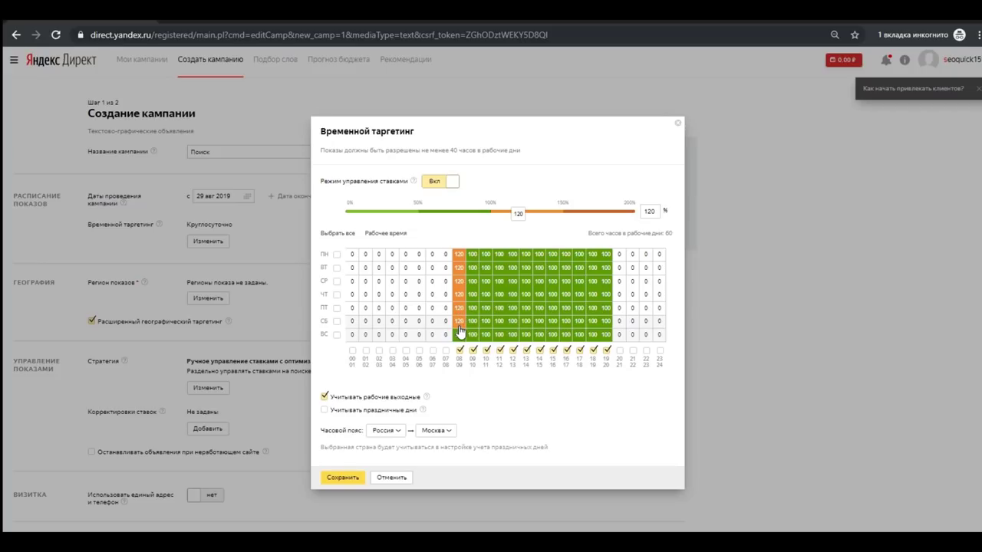
left_click(460, 334)
Step: Apply the 120% bid to the 09–10 hour on every day from Sunday back to Monday
left_click(472, 336)
left_click(473, 322)
left_click(473, 294)
left_click(473, 281)
left_click(473, 268)
left_click(475, 256)
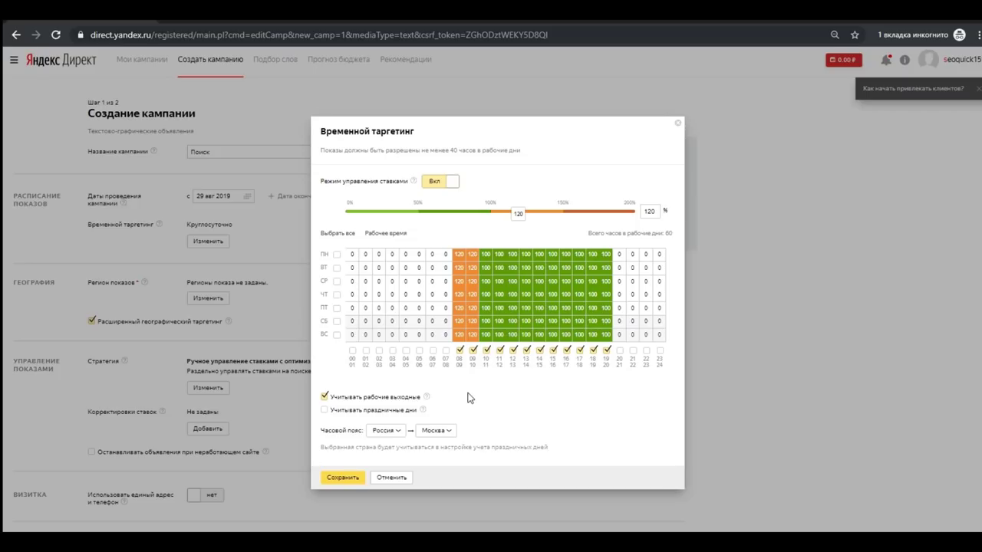
left_click(426, 399)
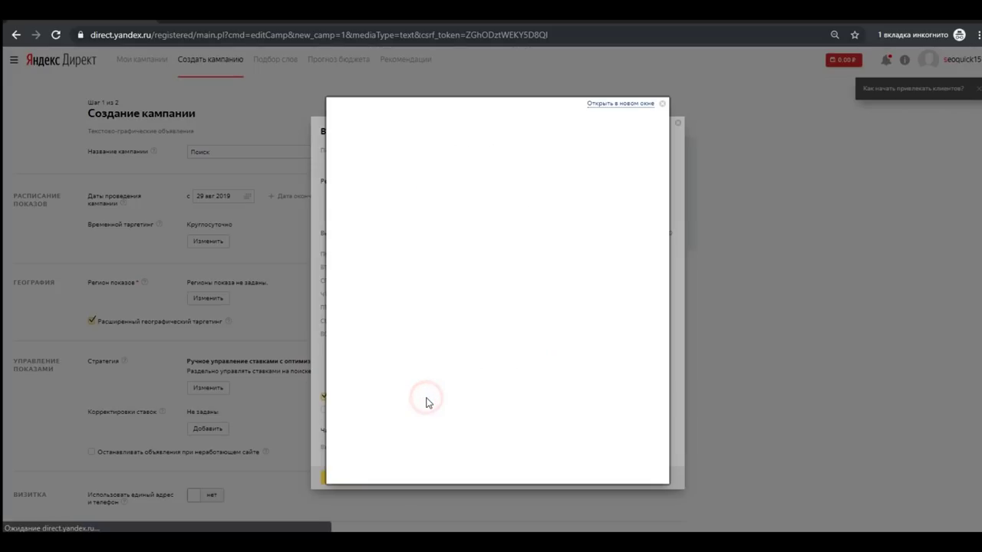
left_click(661, 105)
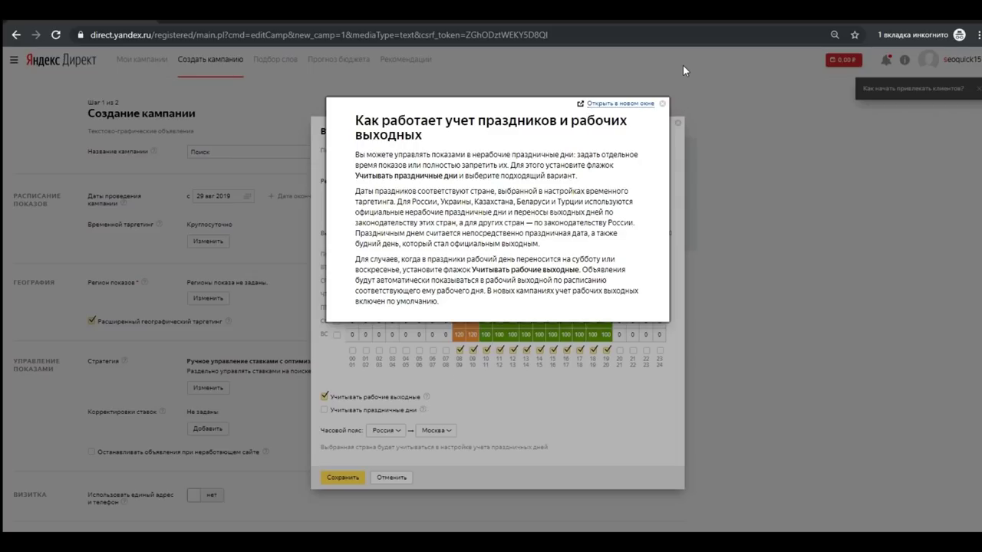
left_click(661, 103)
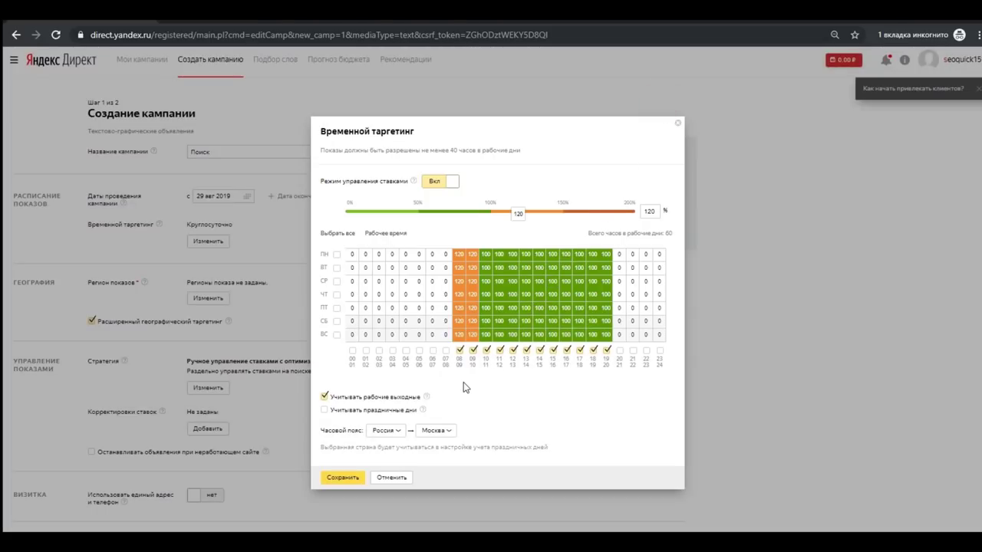
Step: Try a 10:00–19:00 holiday schedule at 50%, then turn holiday showing off and save the 08:00–20:00 schedule
left_click(351, 414)
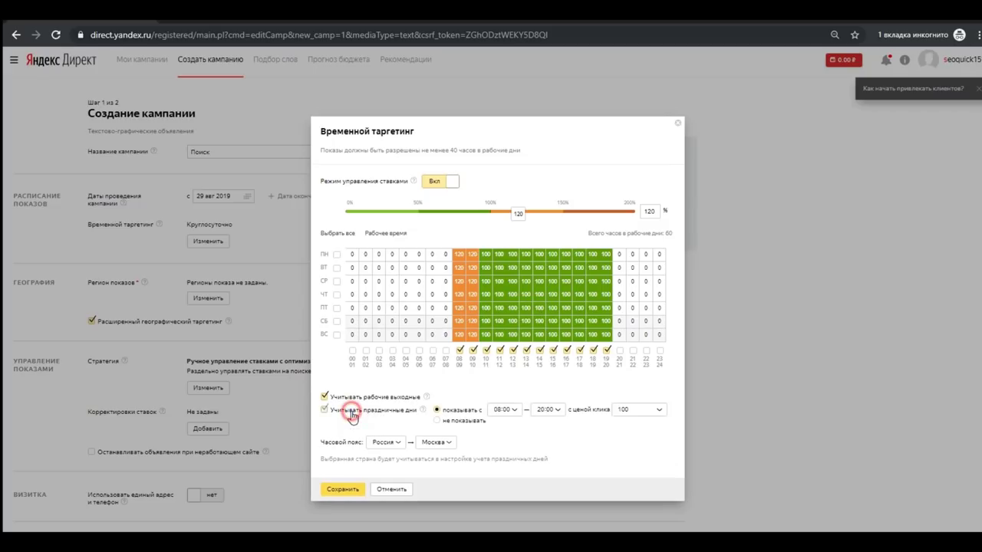
left_click(514, 410)
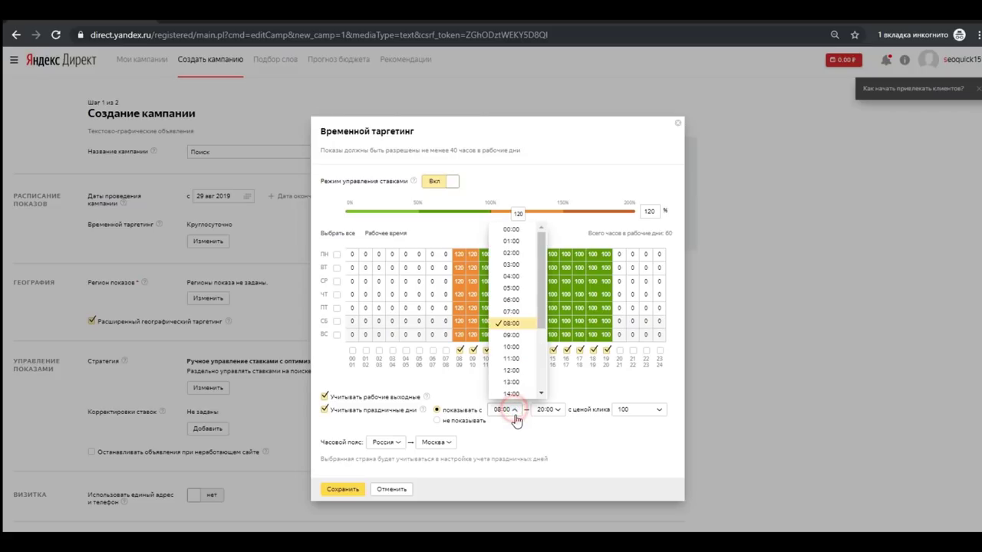
left_click(510, 346)
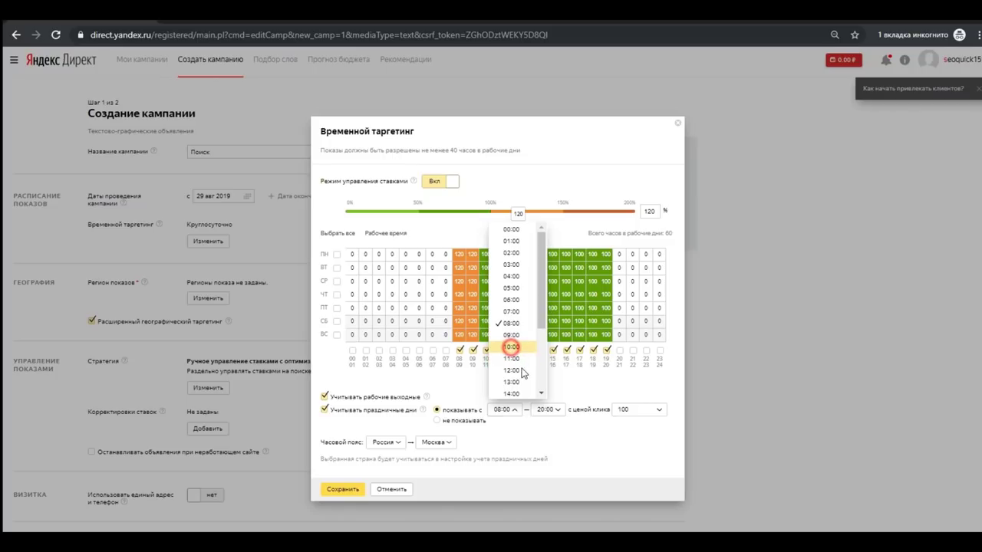
left_click(543, 414)
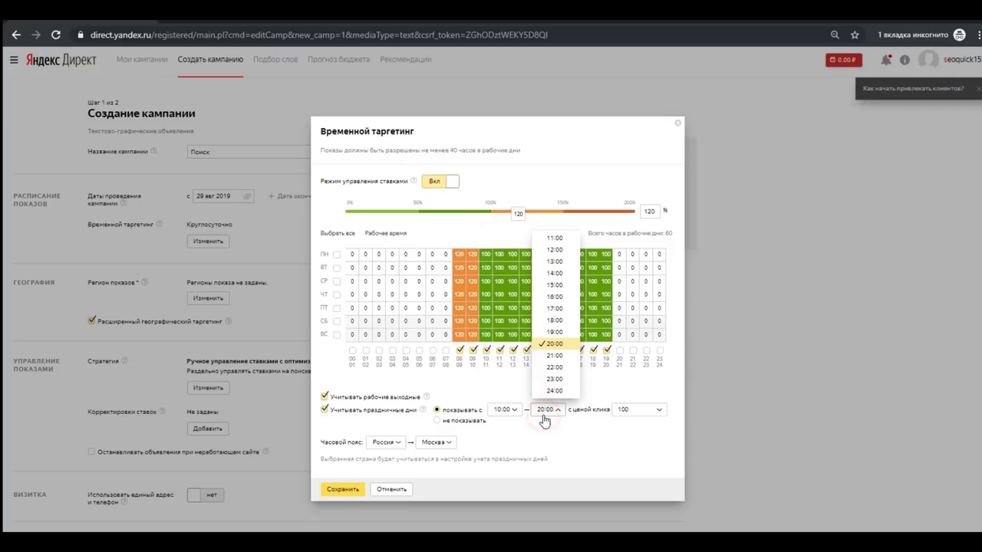
left_click(553, 331)
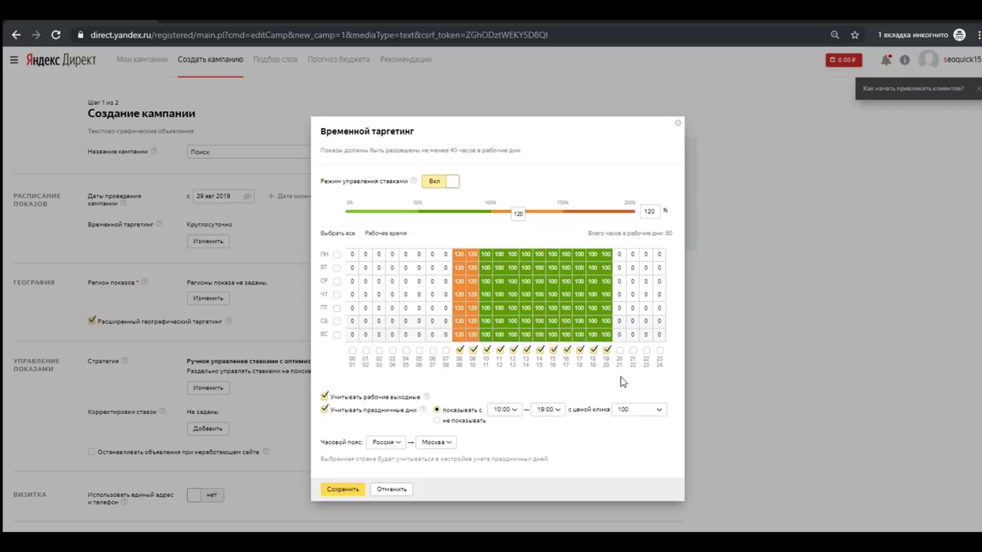
left_click(635, 419)
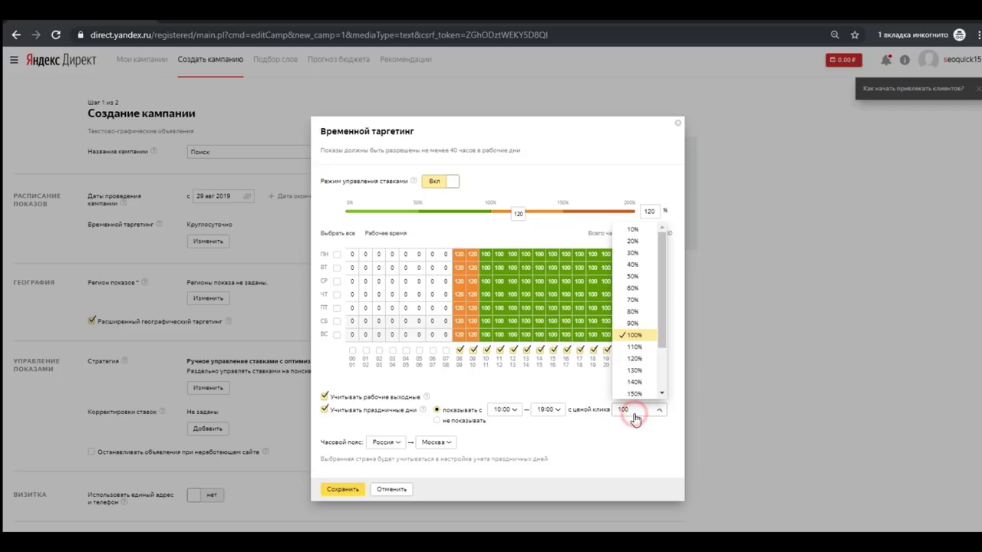
left_click(632, 277)
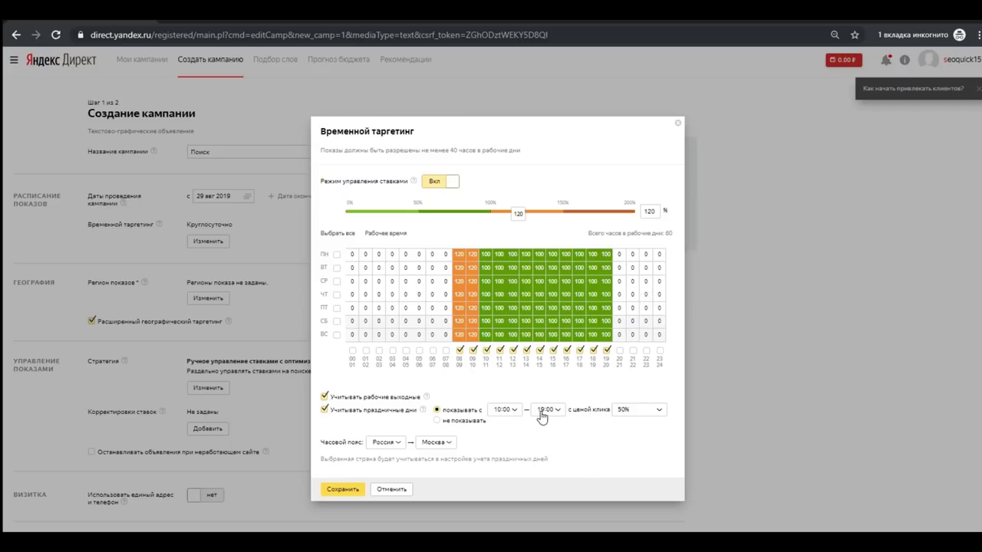
left_click(484, 426)
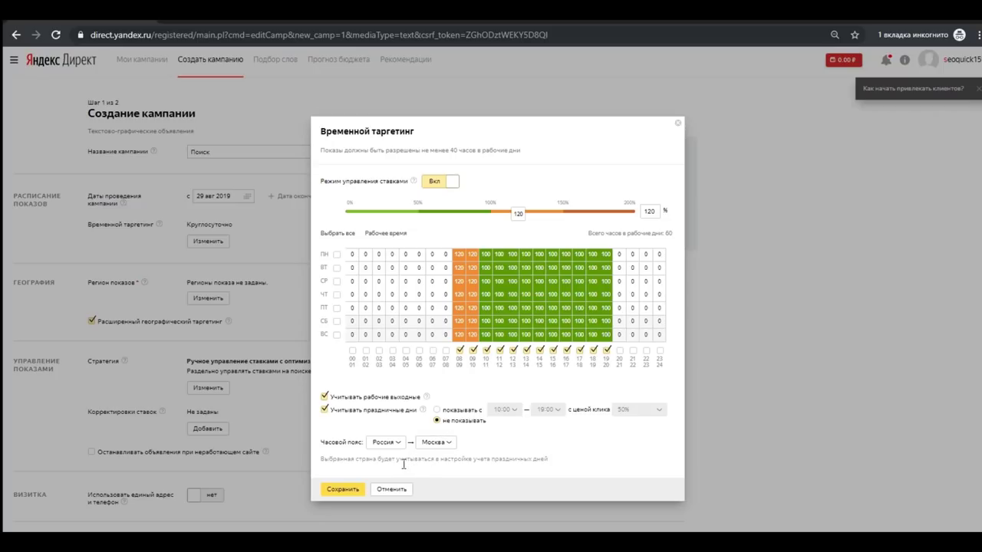
left_click(345, 493)
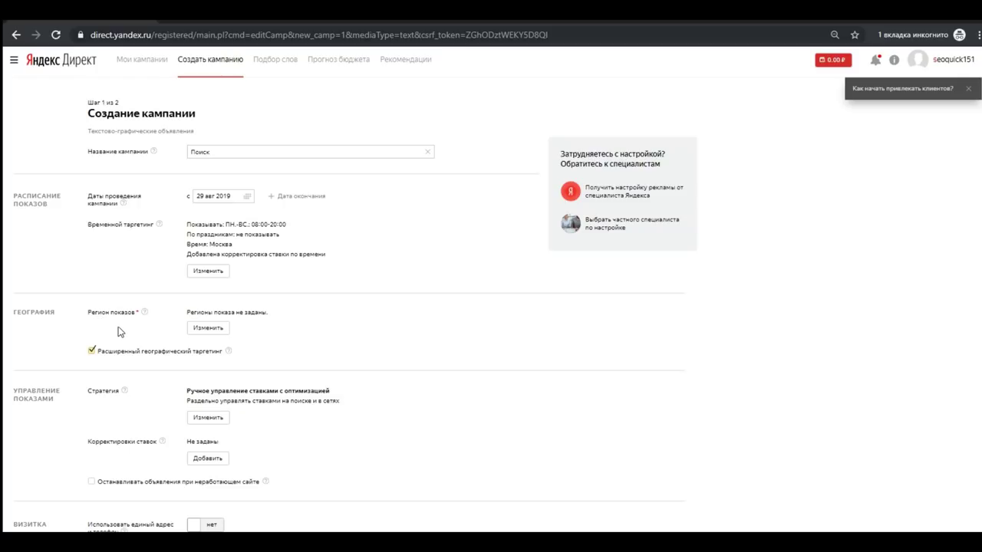
Step: Select Россия in the region list, save it, and uncheck Расширенный географический таргетинг
left_click(211, 328)
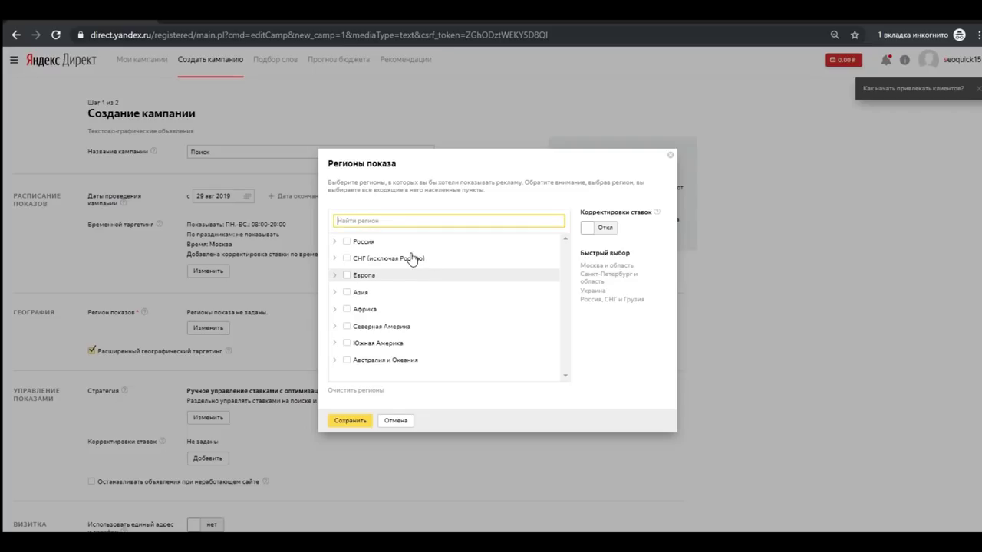
left_click(345, 244)
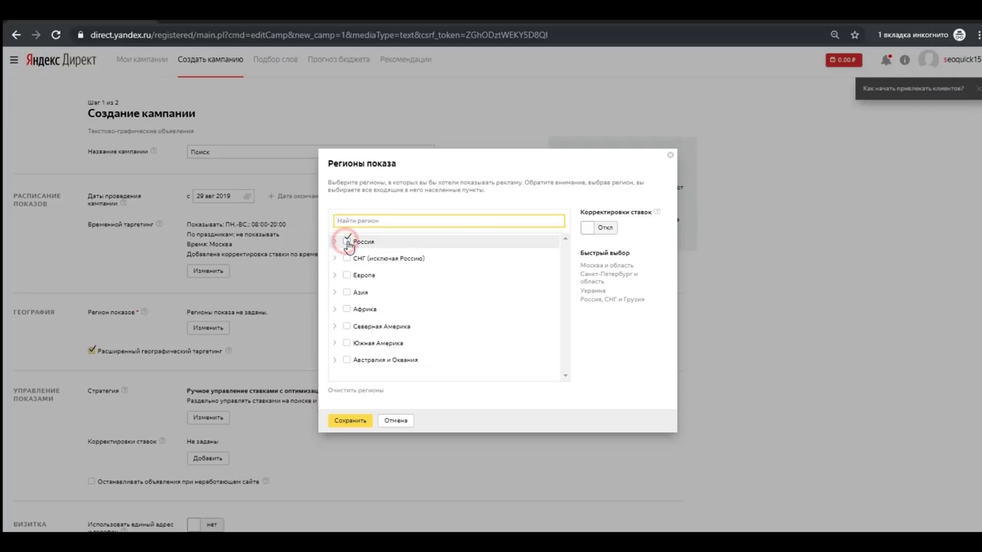
left_click(350, 420)
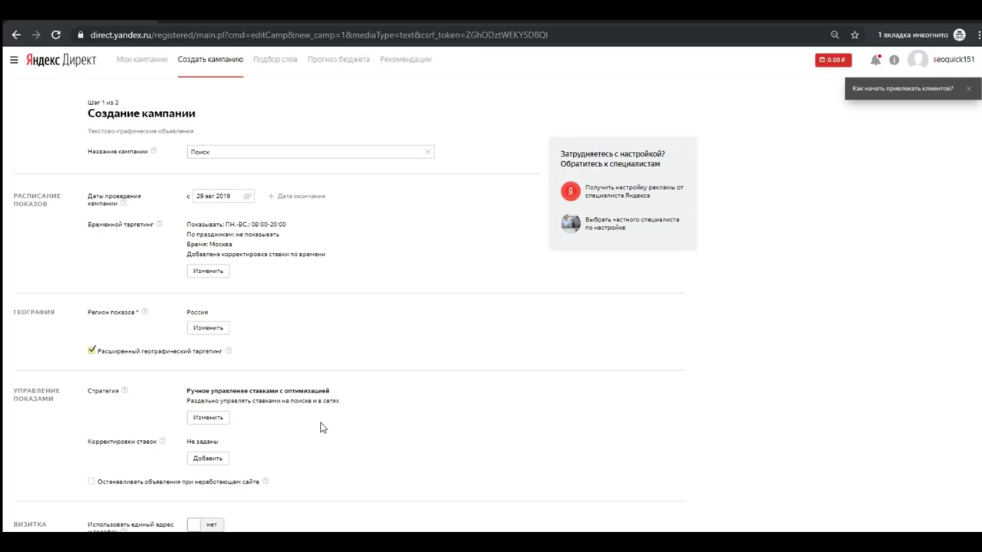
left_click(94, 354)
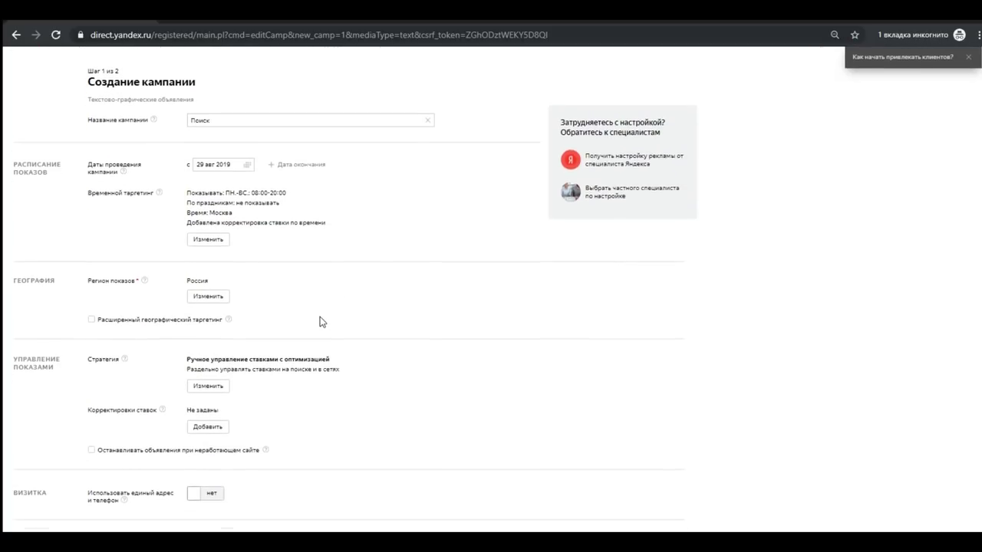
Step: Save a search-only manual strategy with a 300 ruble average daily budget in distributed mode
scroll(322, 322, "down", 2)
scroll(322, 322, "down", 2)
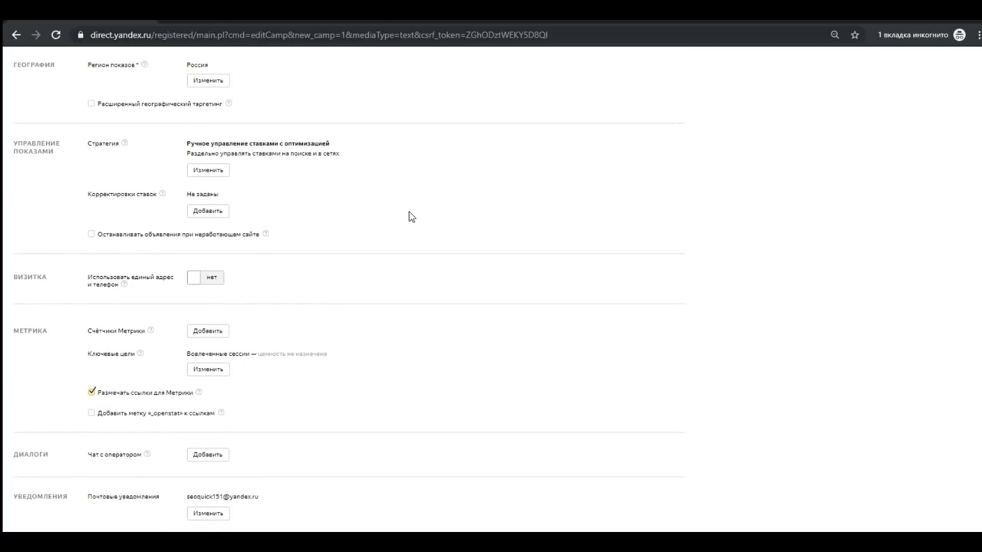
left_click(206, 173)
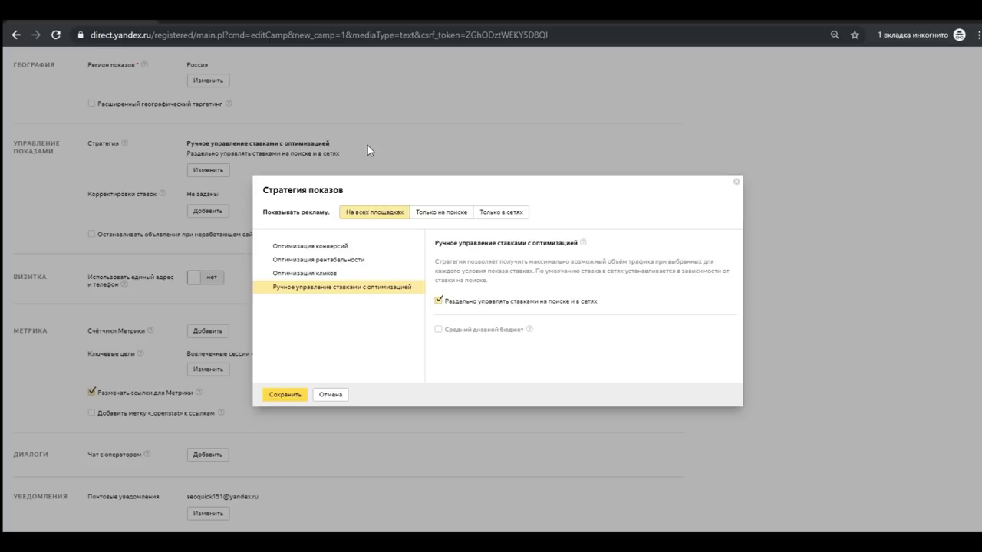
left_click(434, 212)
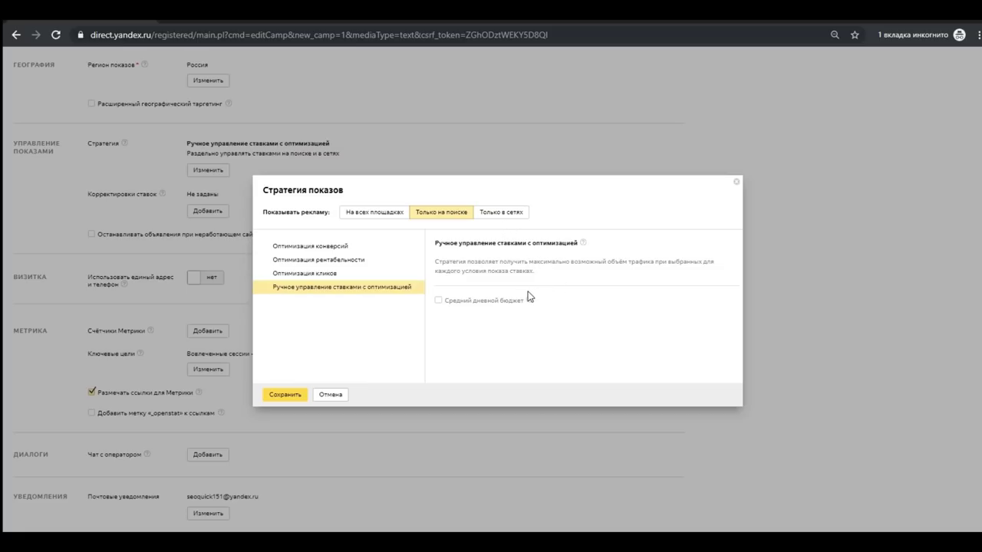
left_click(499, 306)
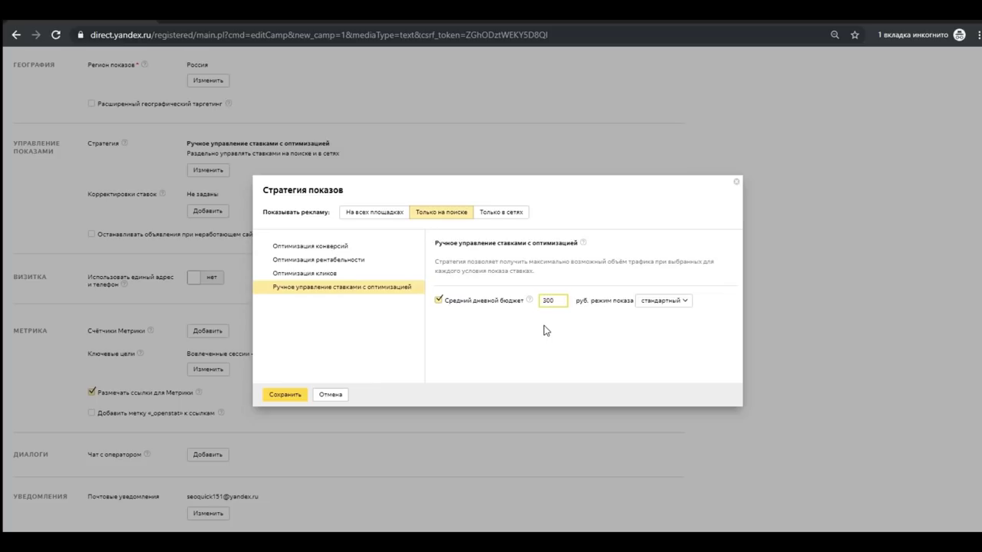
left_click(698, 325)
left_click(653, 303)
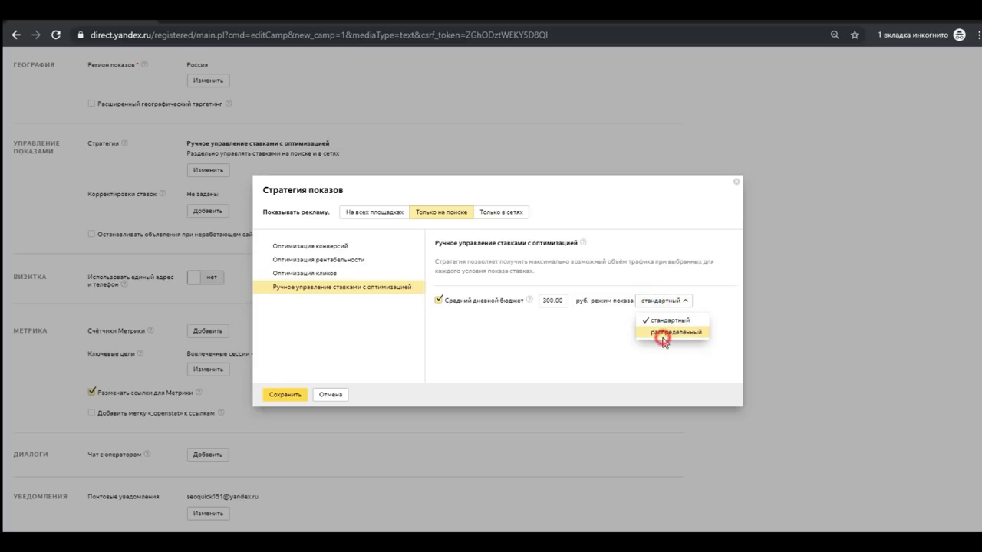
left_click(662, 333)
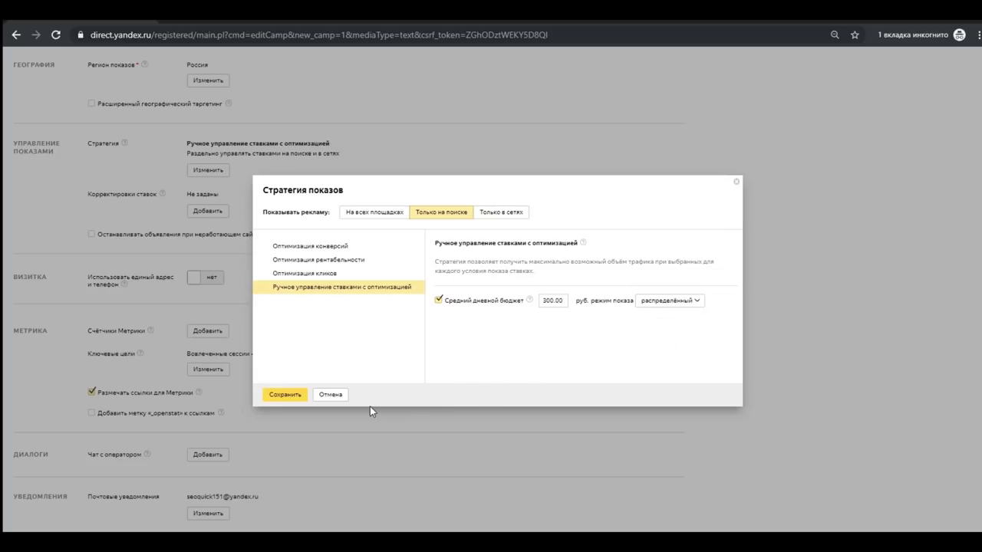
left_click(283, 396)
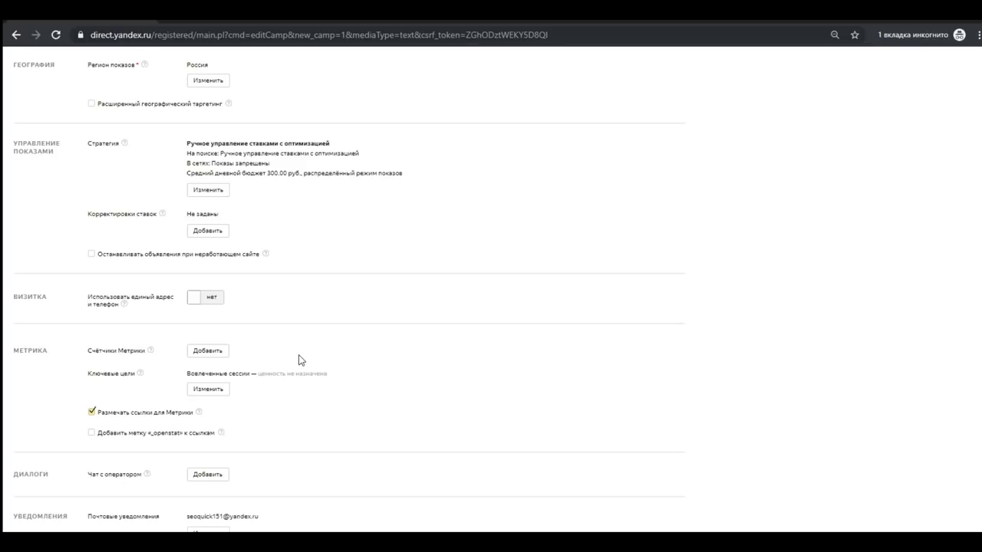
Step: Tick Останавливать объявления при неработающем сайте and start adding bid adjustments
left_click(192, 260)
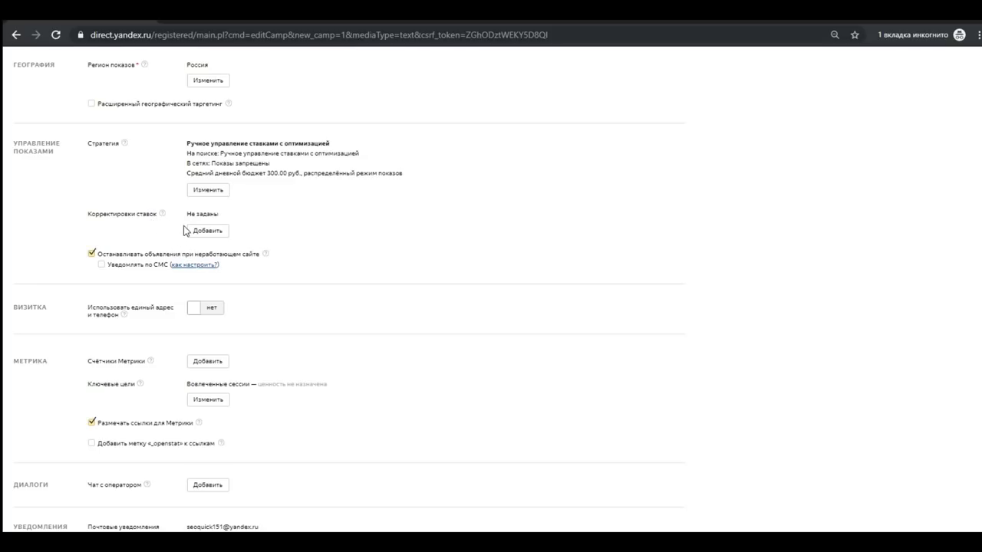
left_click(210, 234)
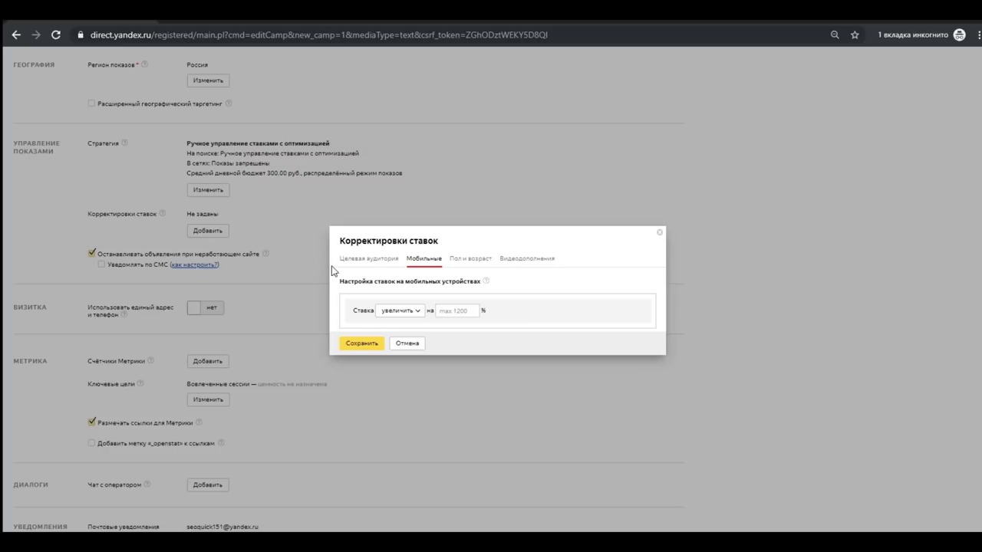
Step: Lower mobile-device bids by 50% and switch to the Пол и возраст adjustments
left_click(405, 314)
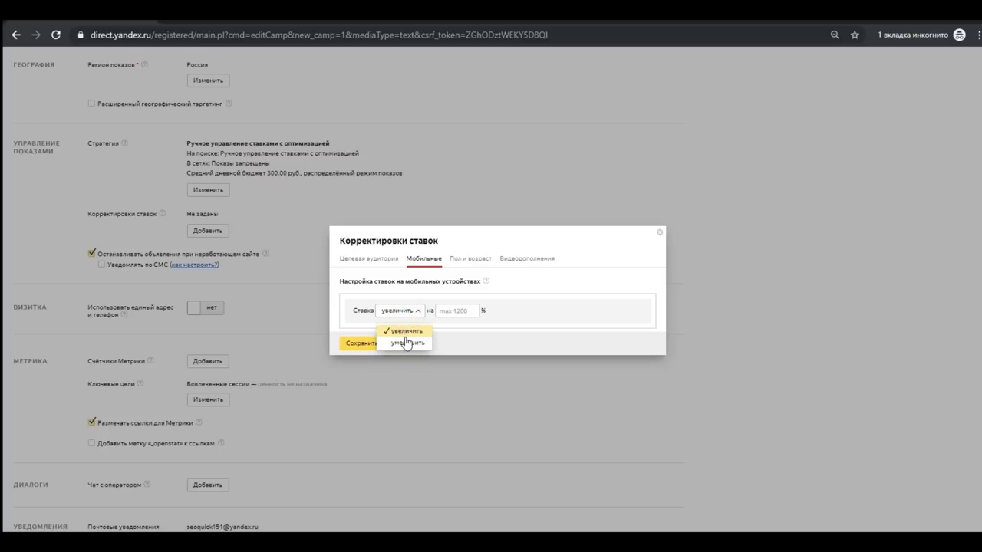
left_click(406, 345)
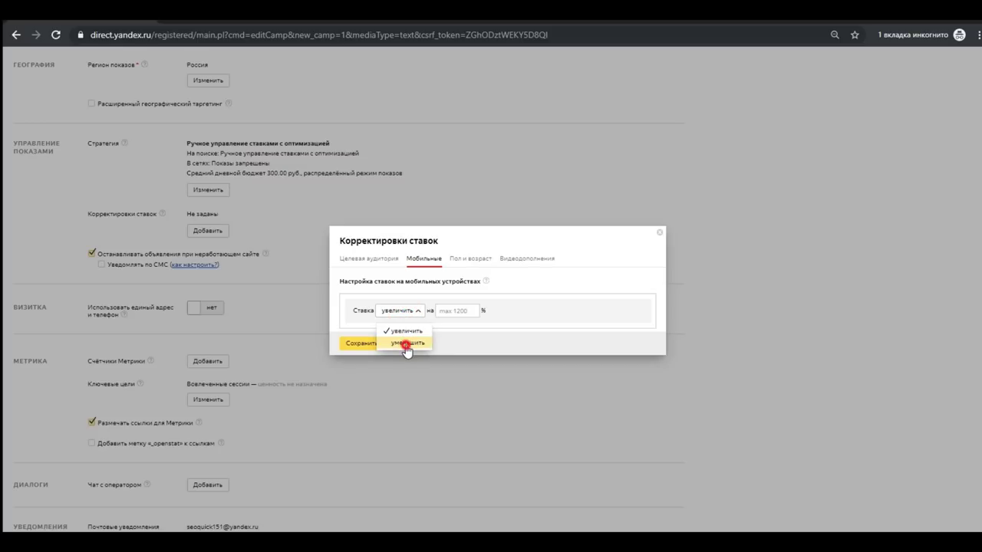
left_click(467, 311)
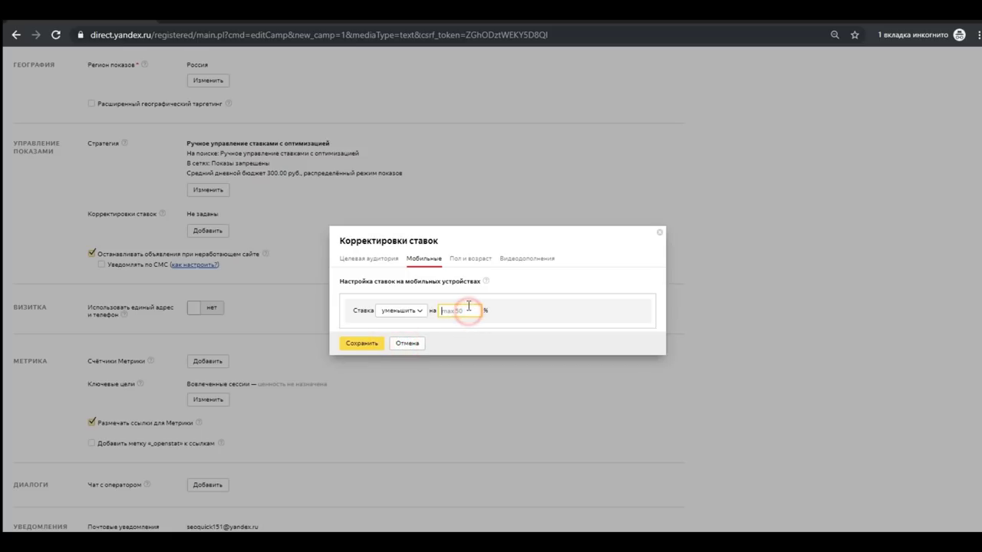
type("50")
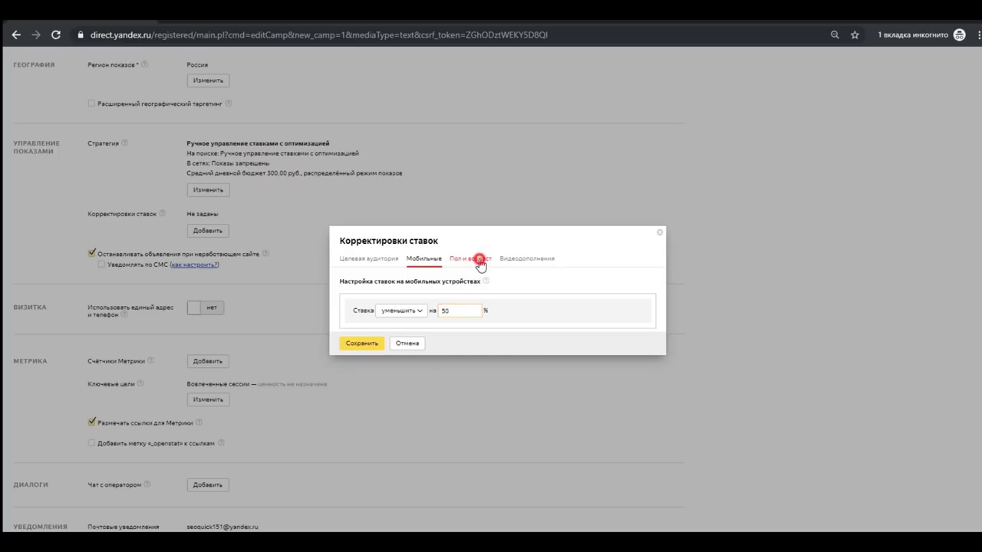
left_click(479, 261)
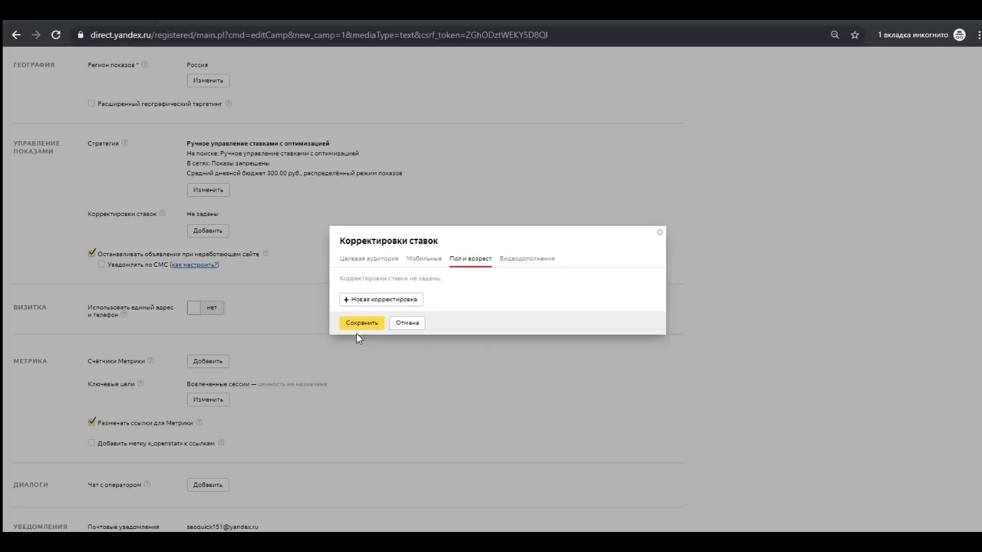
Step: Start a male-audience gender and age adjustment, then cancel and discard all bid adjustments
left_click(387, 305)
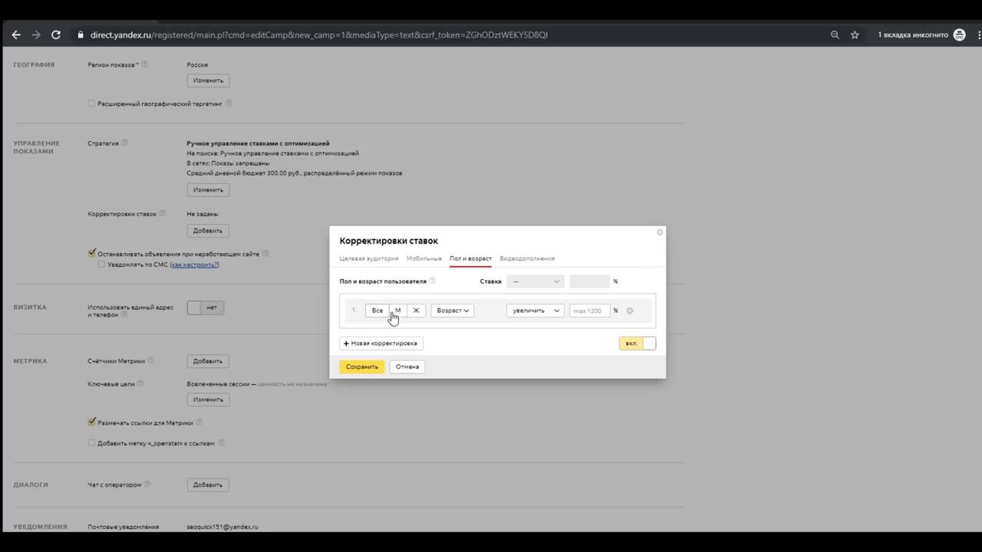
left_click(400, 311)
left_click(450, 319)
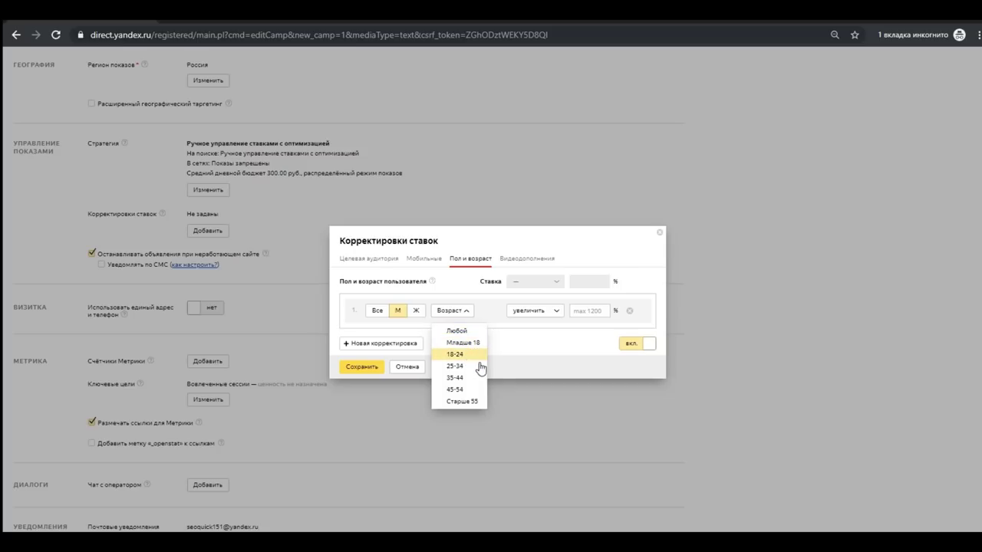
left_click(559, 314)
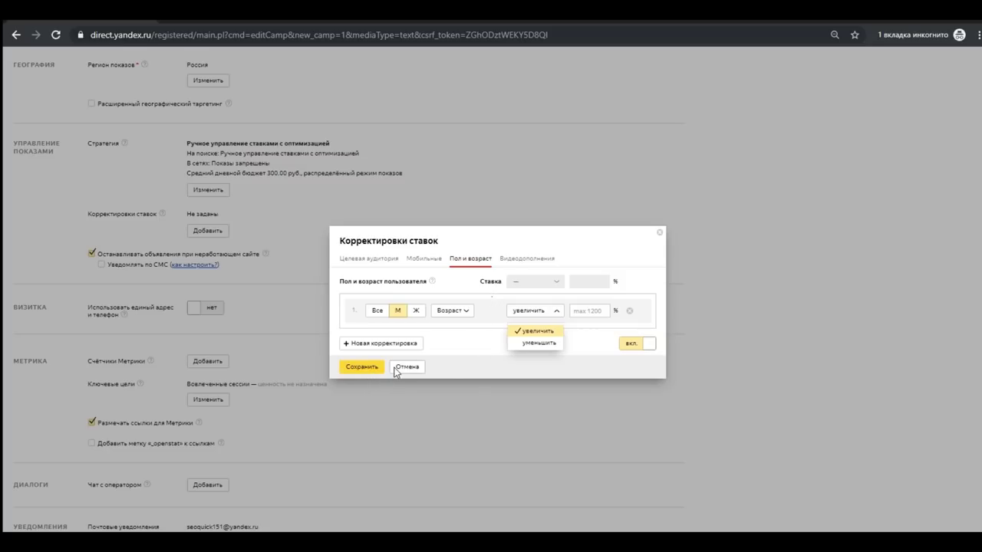
left_click(407, 367)
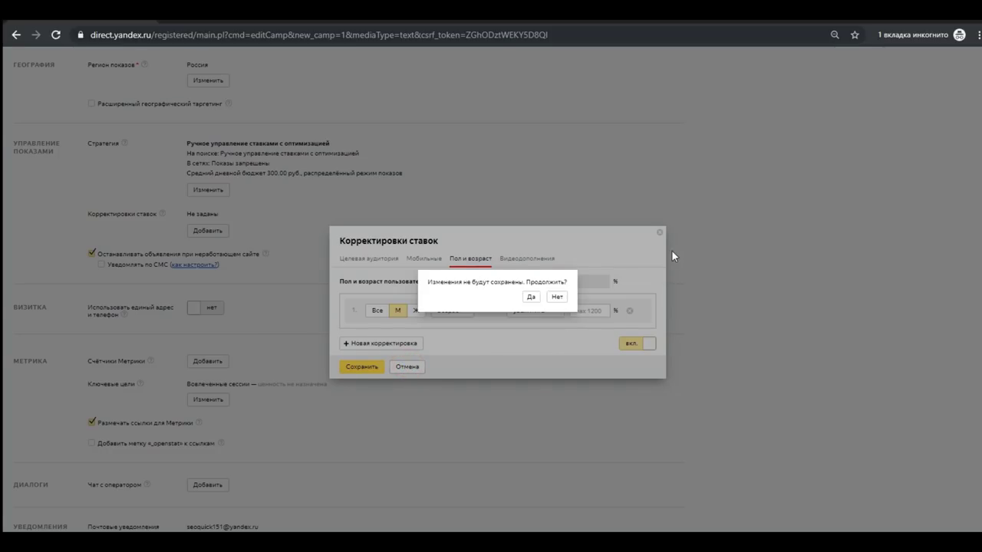
left_click(534, 299)
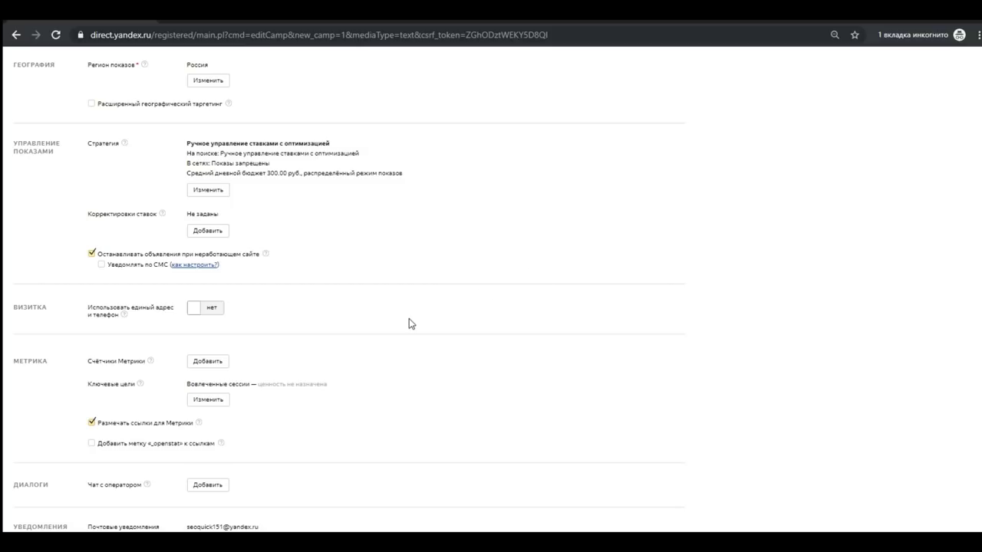
Step: Switch Использовать единый адрес и телефон to да to reveal the Визитка contact card
scroll(339, 327, "down", 1)
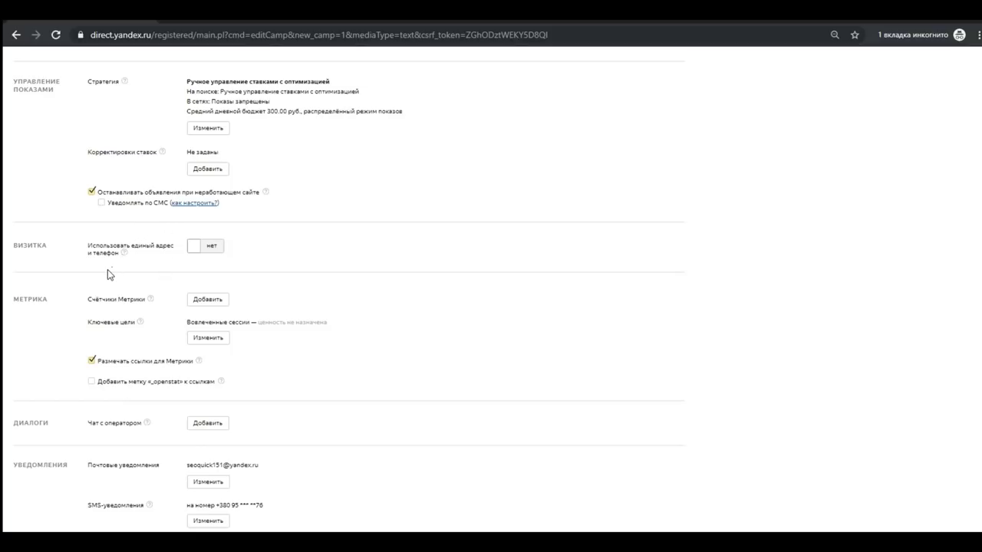
left_click(214, 248)
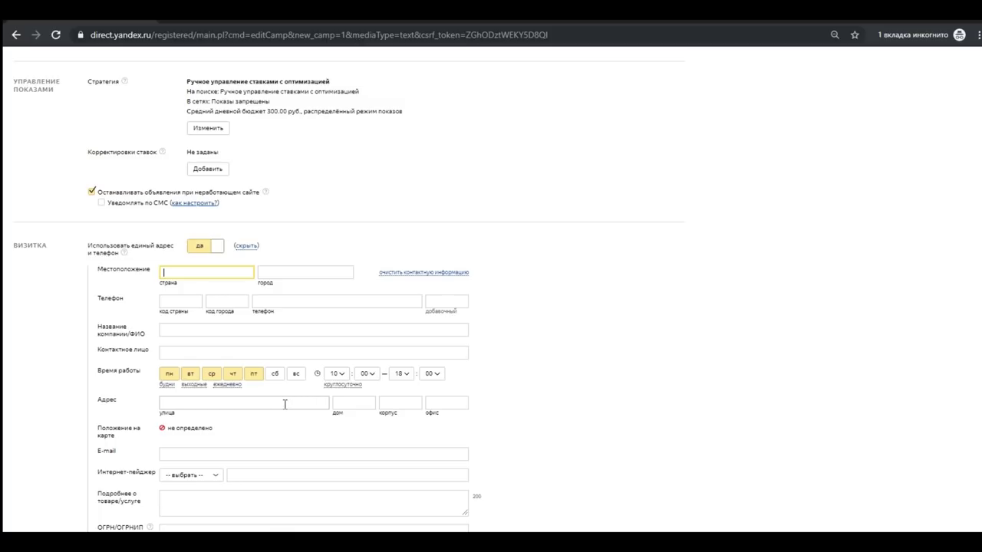
Step: Scroll down through the ByBus contact card fields
scroll(280, 407, "down", 1)
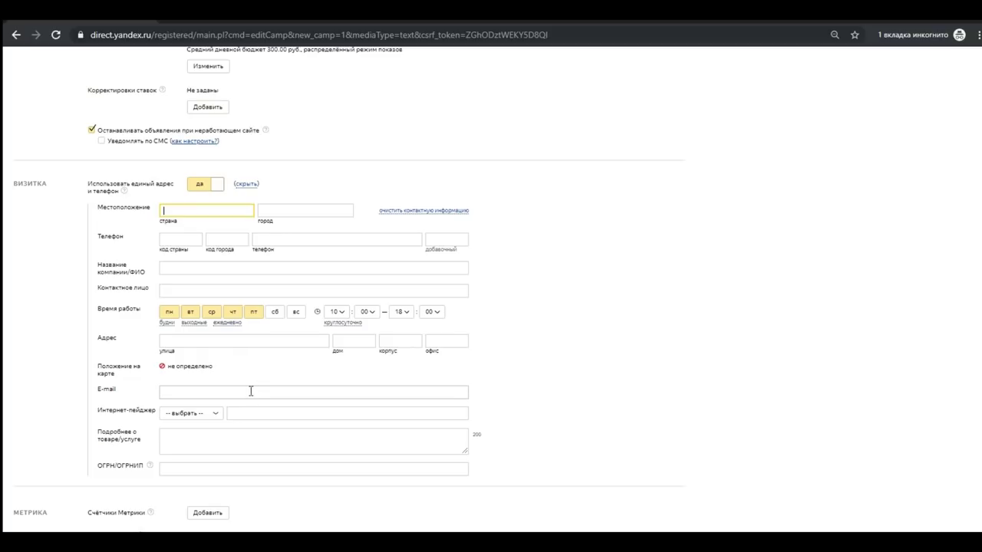
scroll(248, 391, "down", 1)
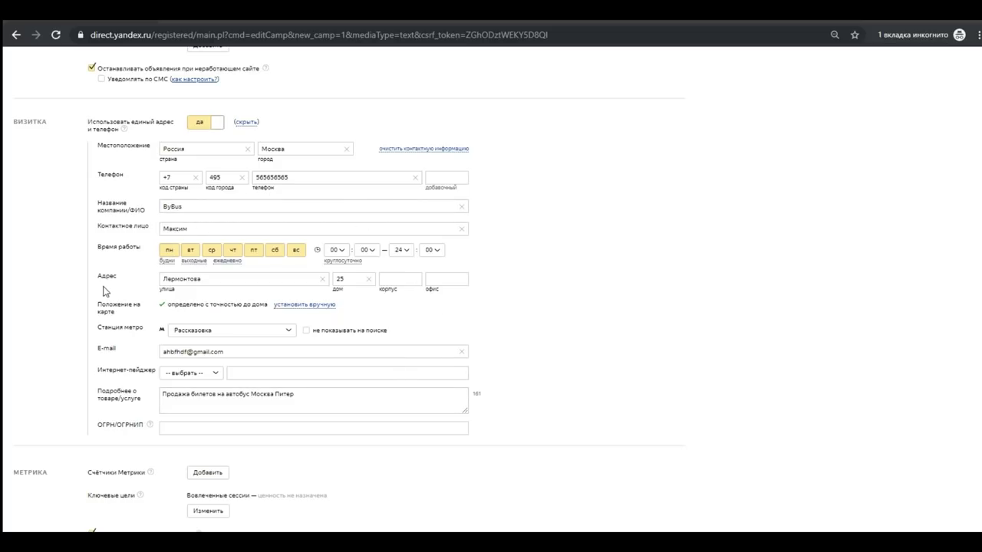
Step: Open the Счётчики Метрики window and close it without adding any counters
scroll(101, 296, "down", 2)
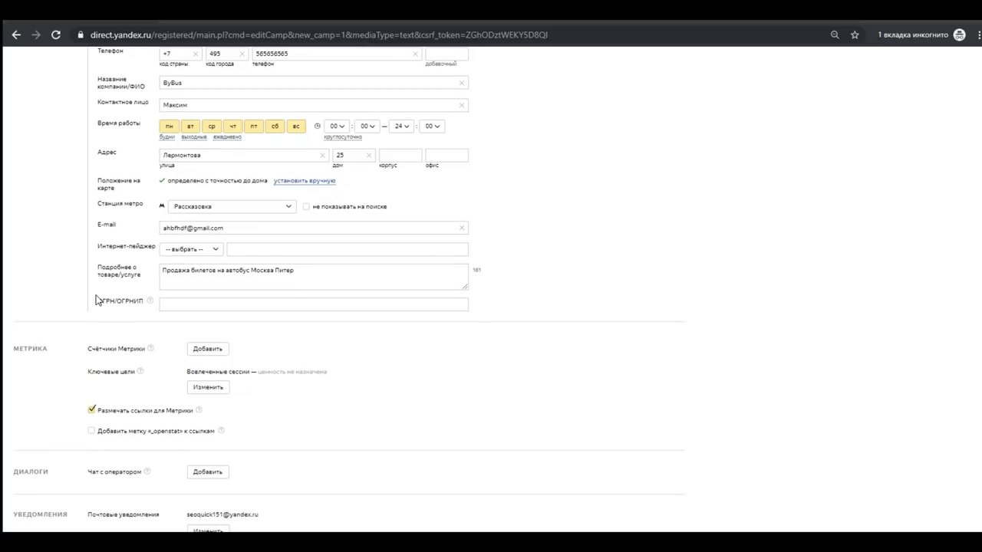
scroll(95, 301, "down", 1)
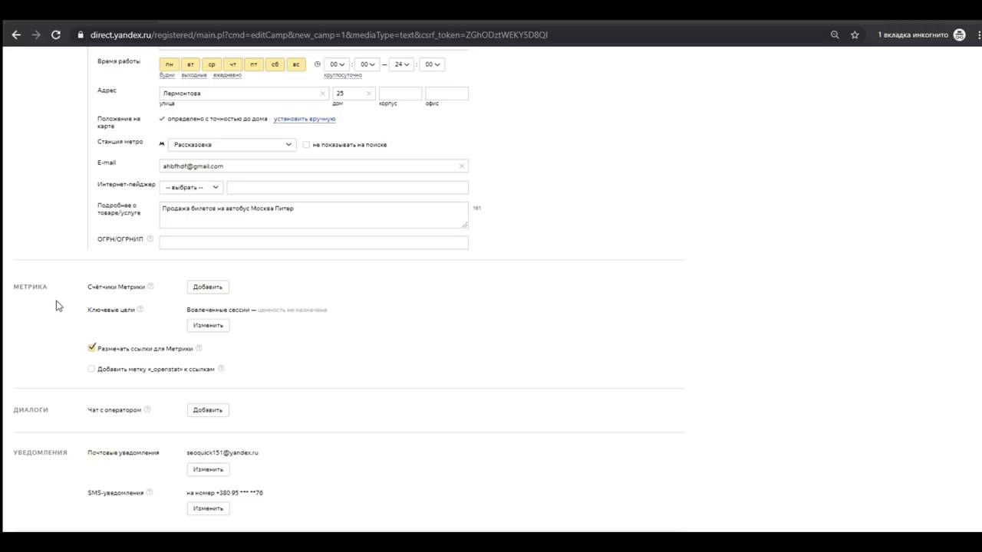
left_click(190, 291)
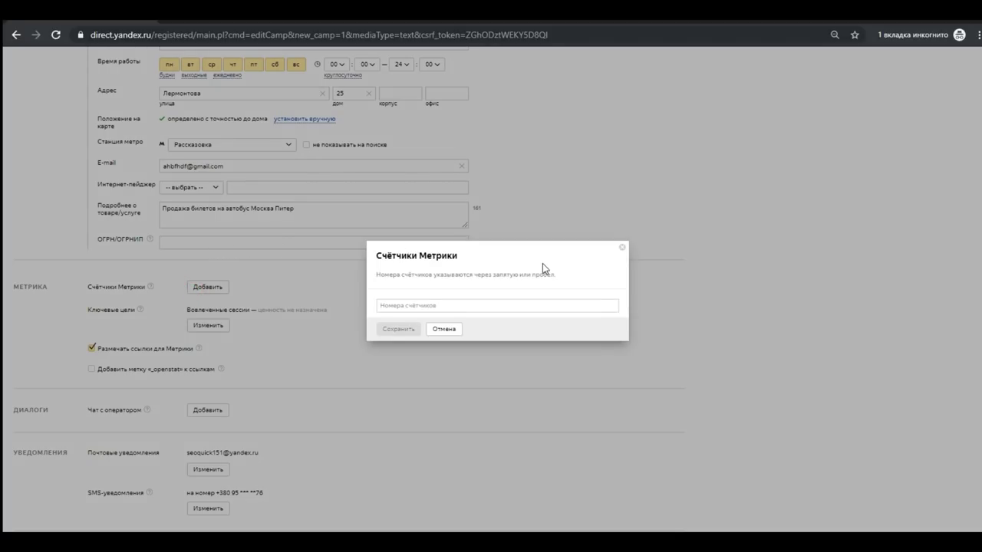
left_click(620, 251)
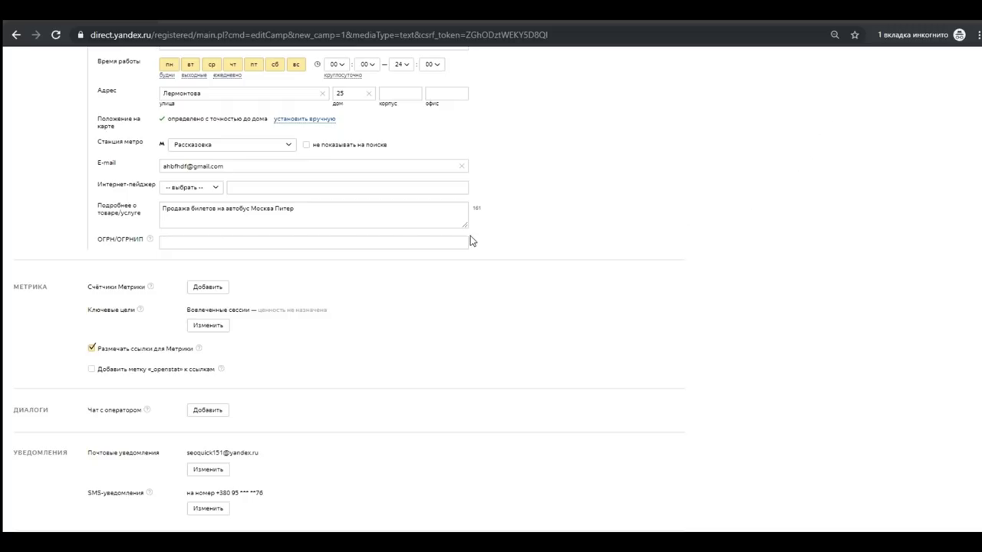
Step: Toggle the _openstat link tag on and back off, leaving it disabled
left_click(143, 375)
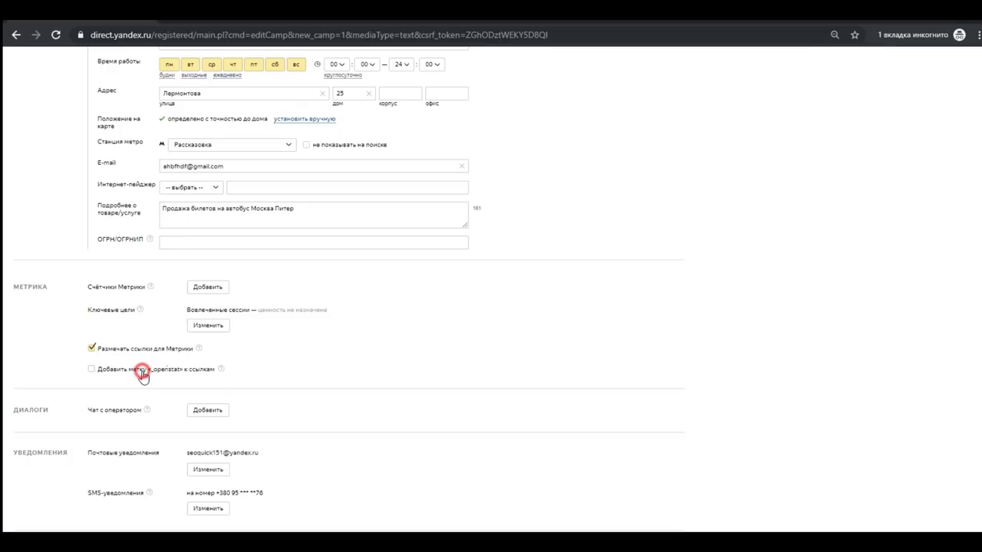
left_click(143, 374)
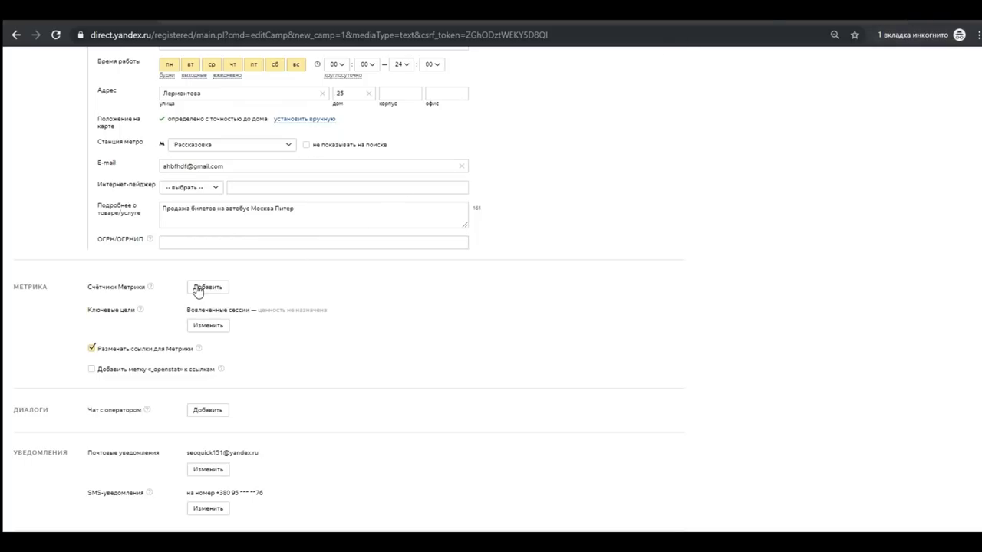
scroll(169, 363, "down", 2)
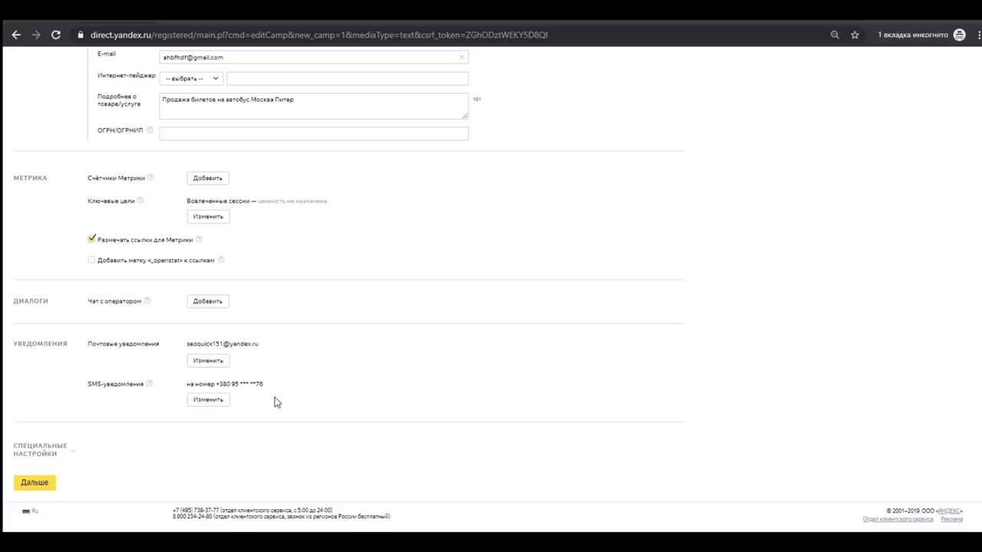
Step: Review the SMS notification settings without changes, then expand Специальные настройки
left_click(216, 403)
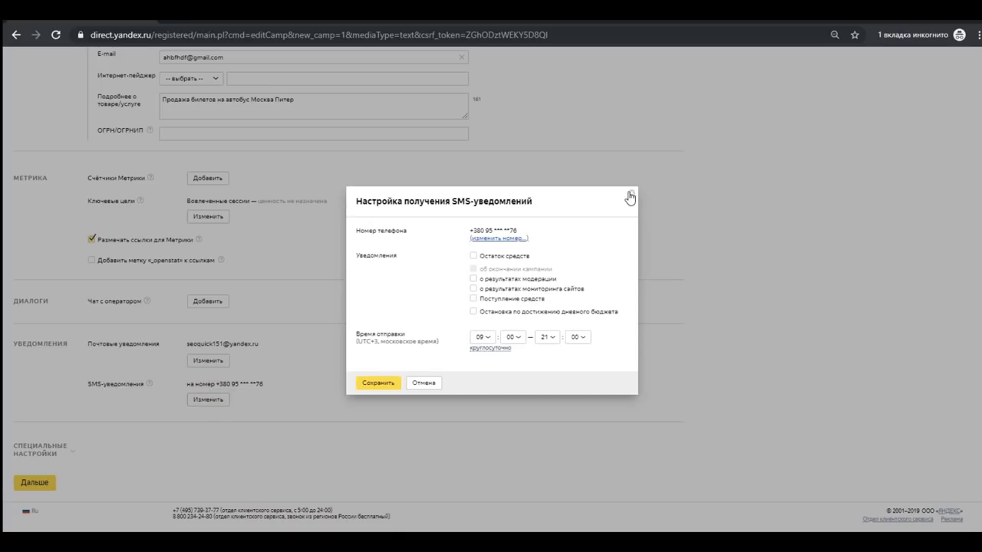
left_click(630, 197)
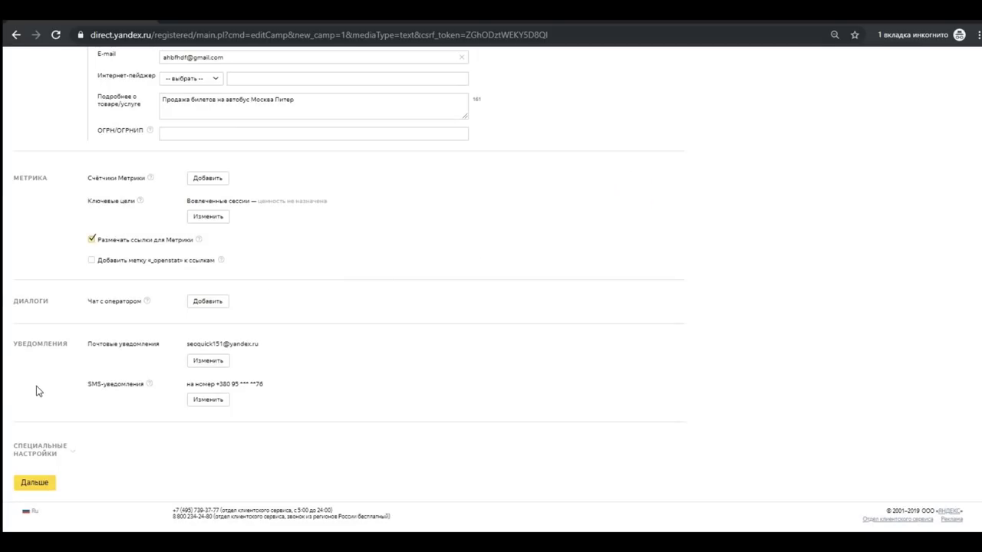
left_click(49, 446)
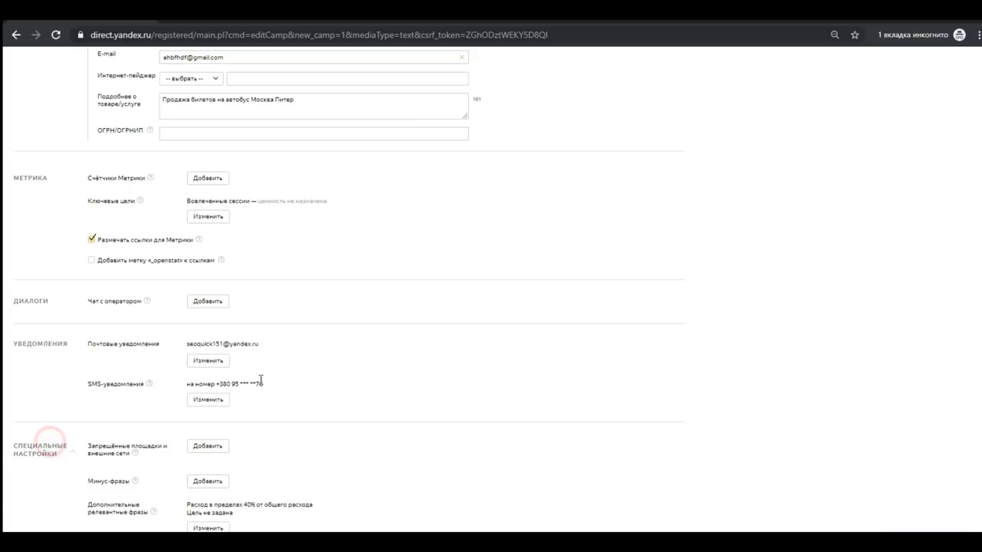
scroll(261, 381, "down", 2)
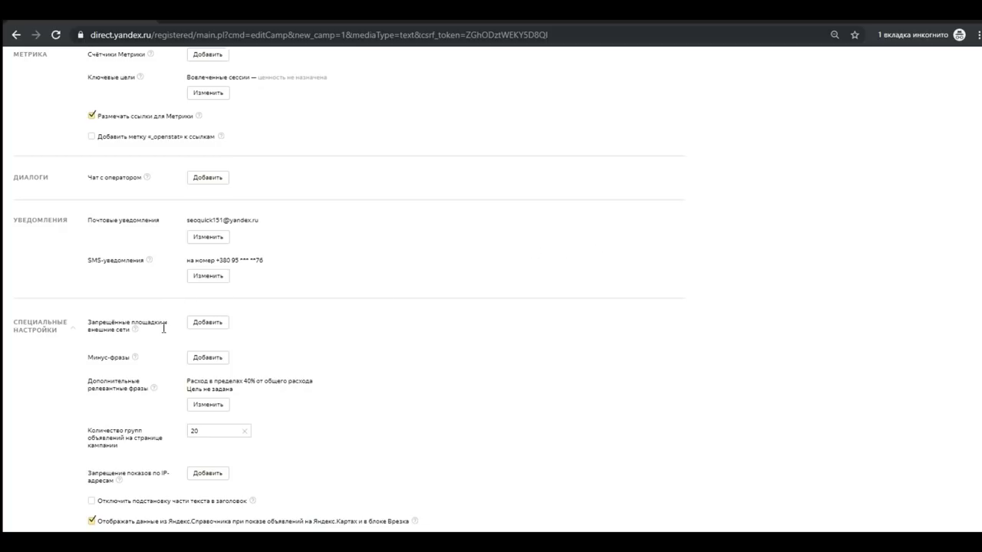
left_click(195, 325)
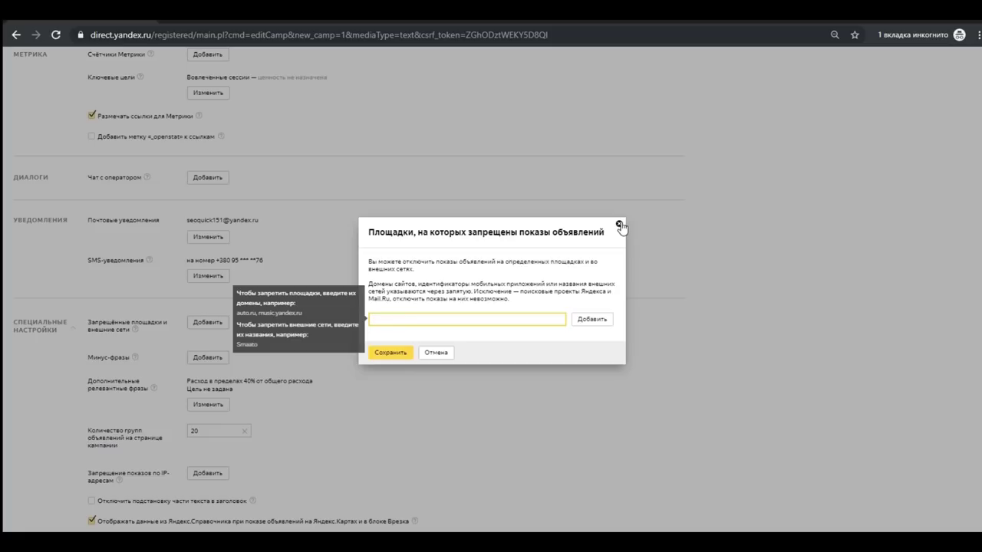
left_click(620, 226)
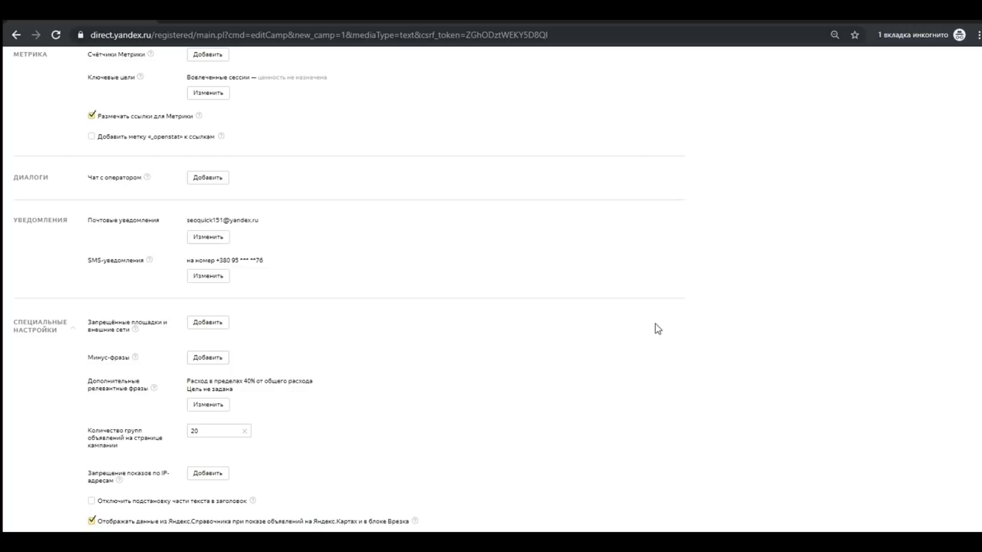
Step: Enter бесплатно, как, зачем and почему as campaign minus-phrases, one per line, and save
left_click(201, 358)
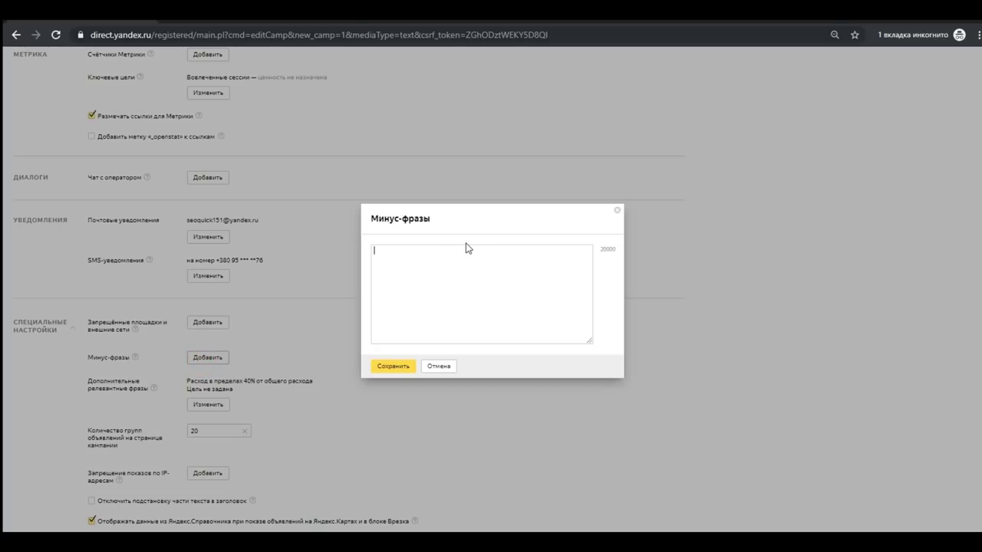
left_click(459, 281)
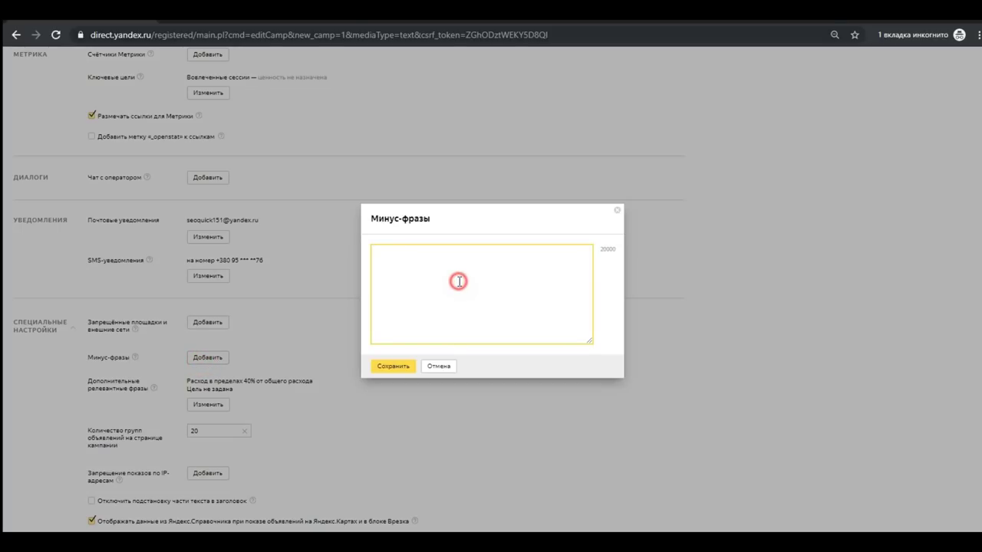
type("бесплатно")
left_click(393, 364)
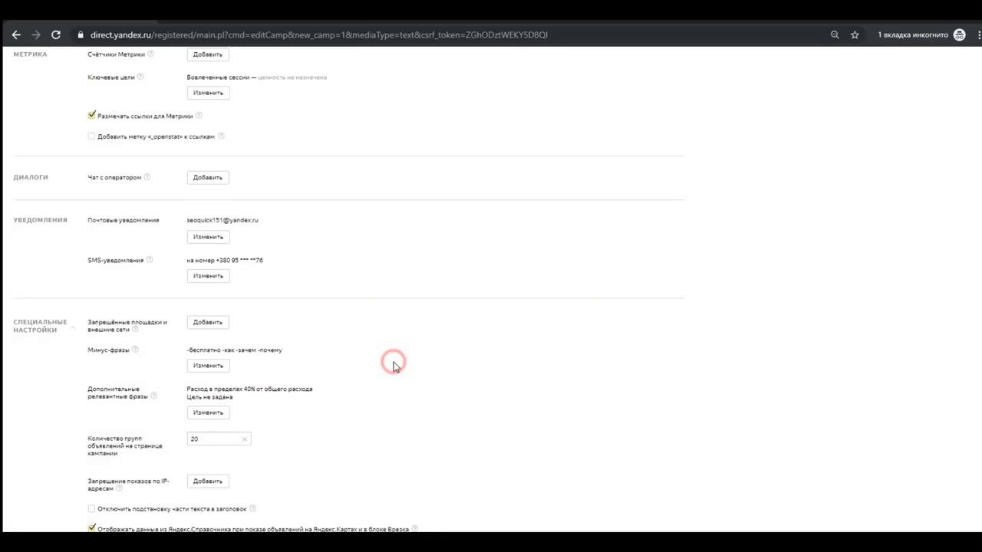
scroll(398, 367, "down", 3)
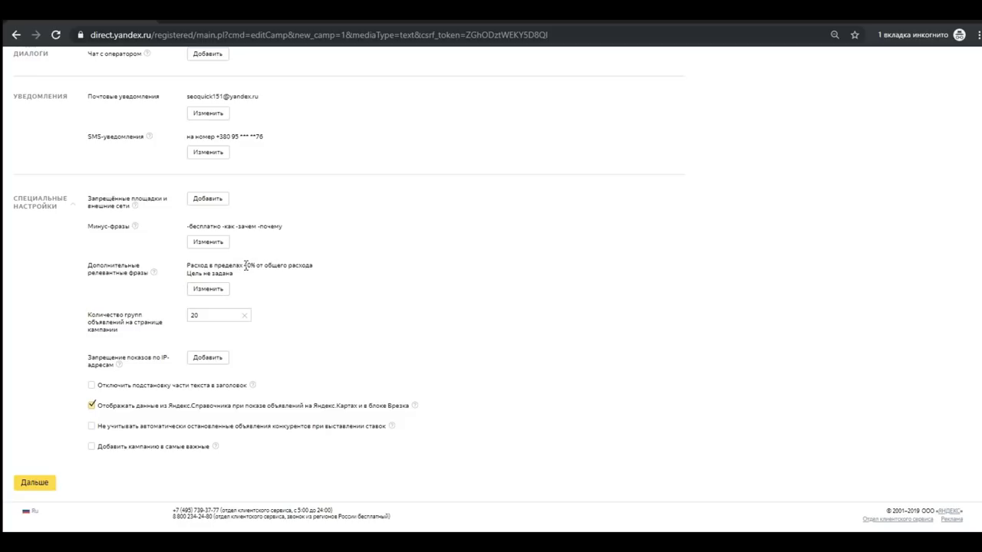
Step: Set additional relevant phrases to Выкл, save, and submit the campaign settings
left_click(208, 288)
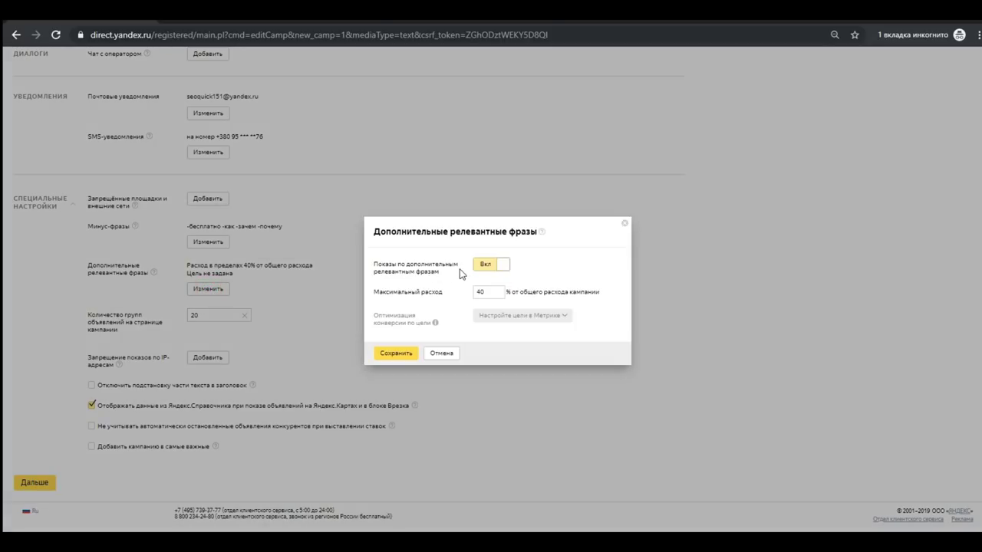
left_click(486, 265)
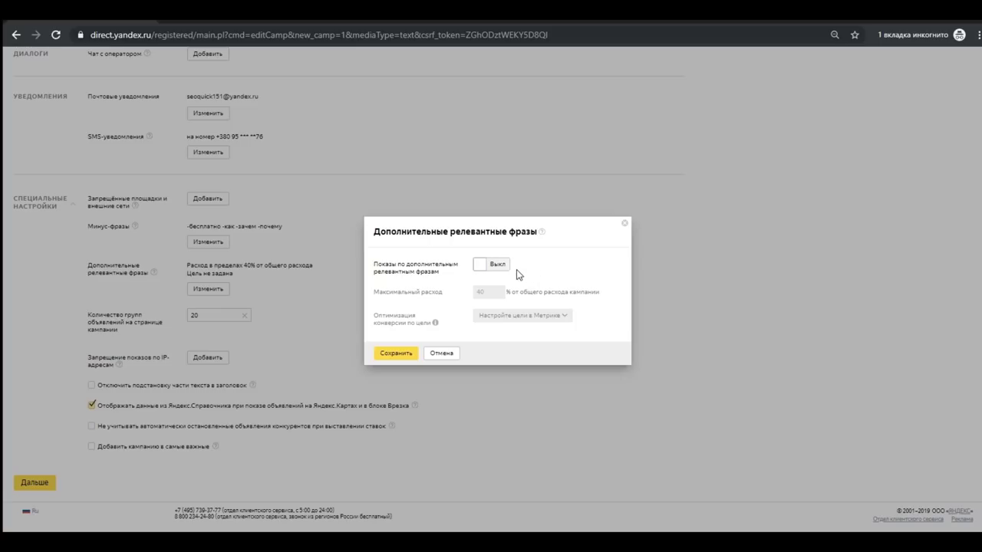
left_click(396, 353)
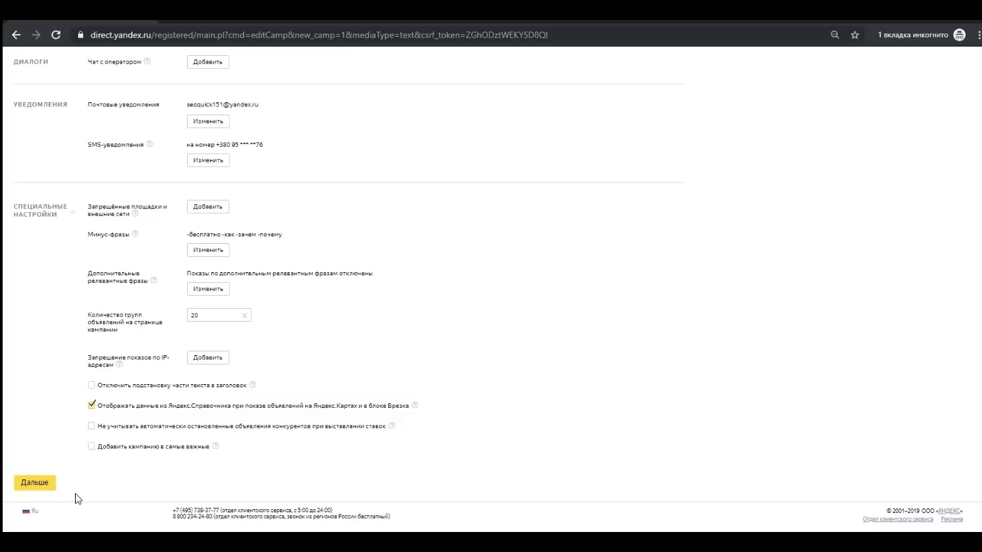
left_click(47, 489)
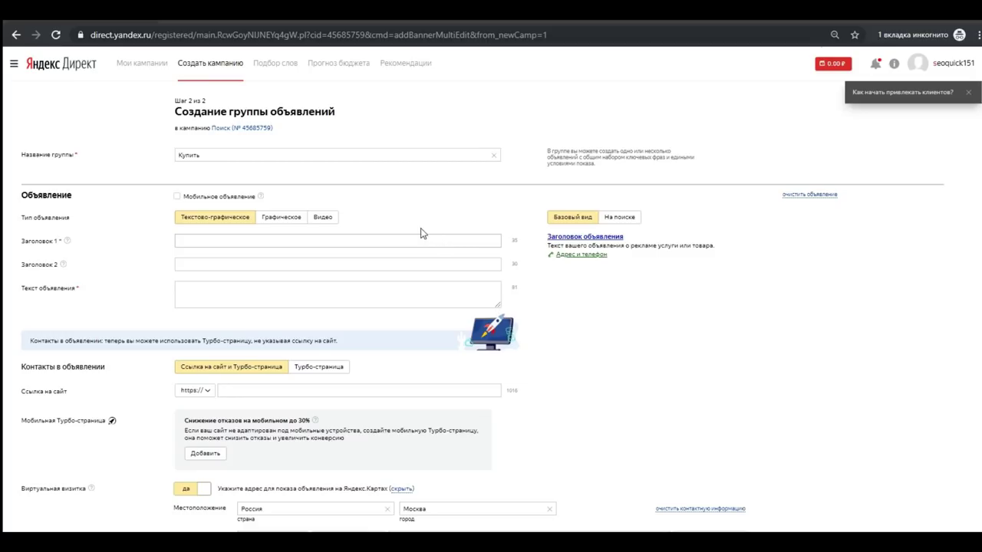
Step: Keep the group name Купить and leave Мобильное объявление unticked for a regular ad
left_click(313, 154)
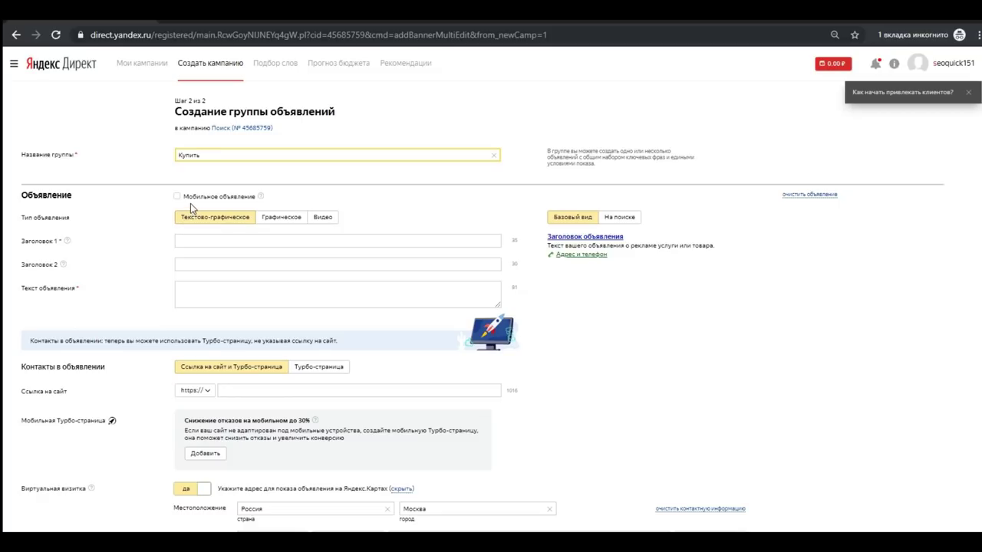
left_click(190, 200)
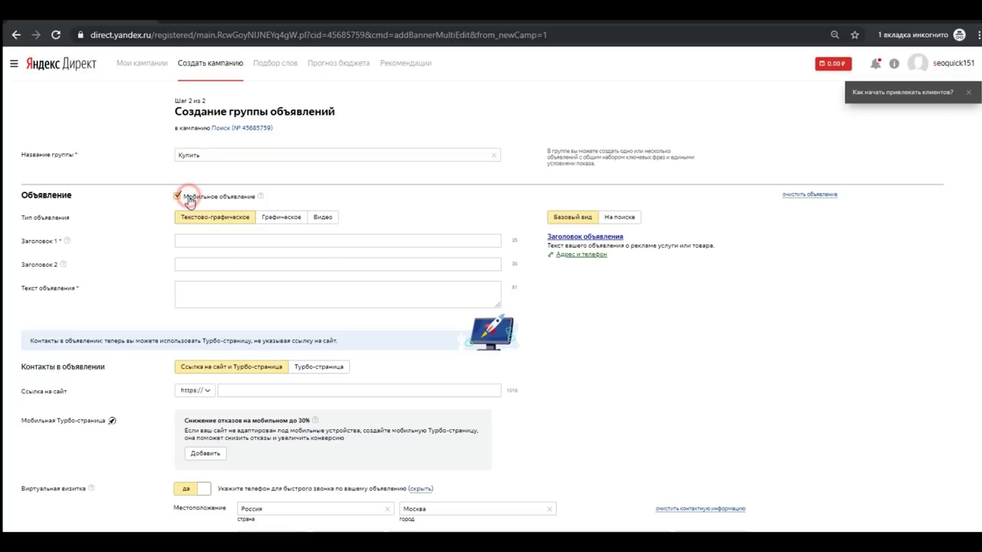
left_click(190, 200)
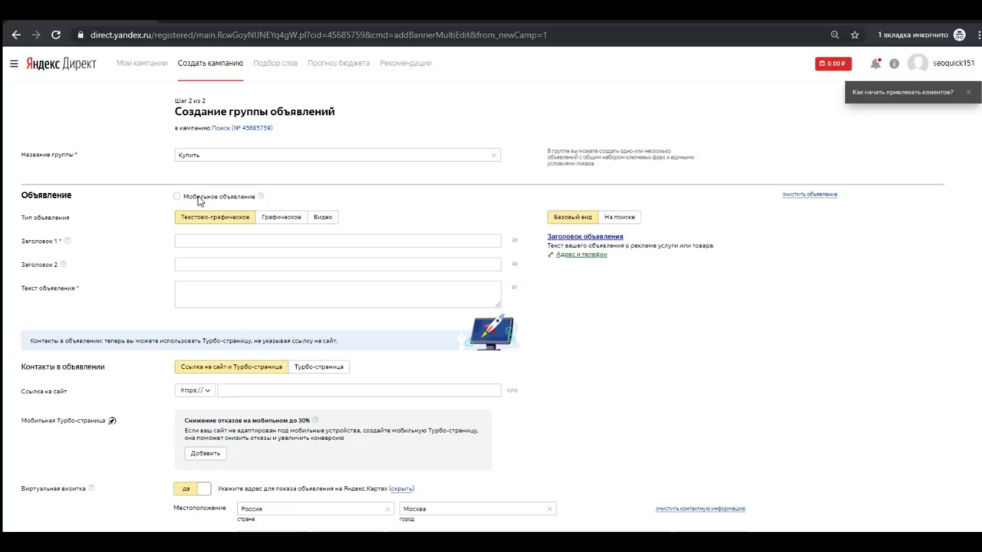
Step: Write headline 1 «Билет на автобус Москва Питер» and headline 2 «Купить. От 400 рублей»
left_click(206, 244)
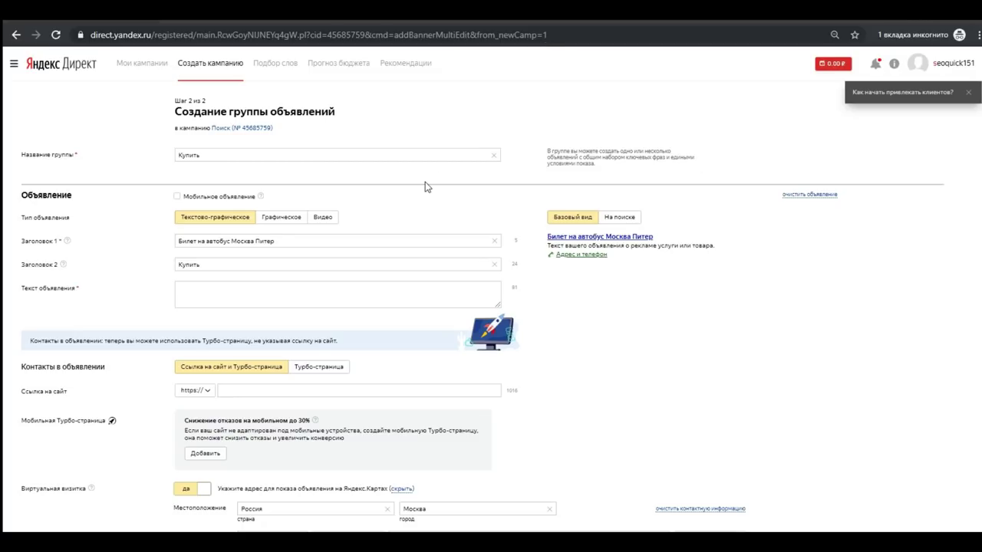
left_click(312, 267)
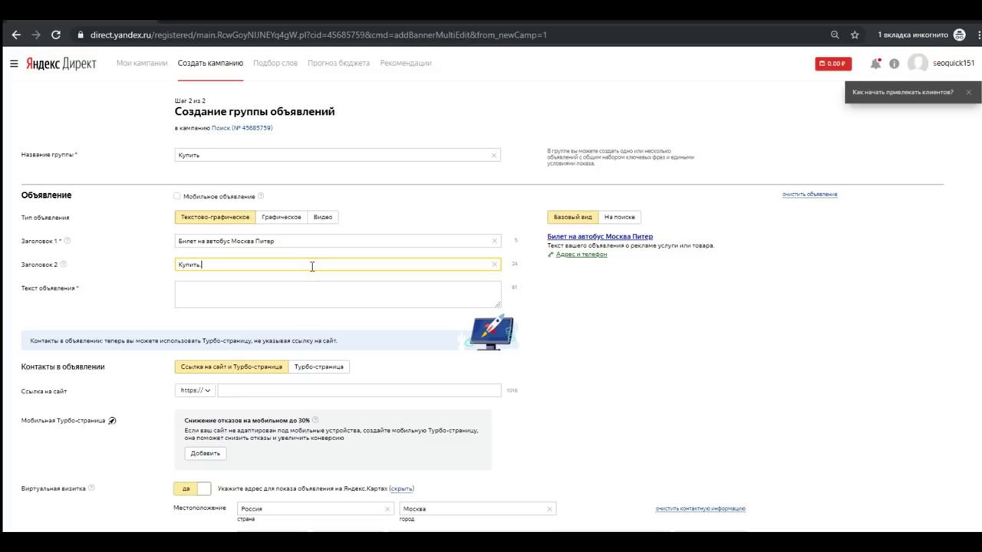
type(". От 400 рублей")
left_click(293, 292)
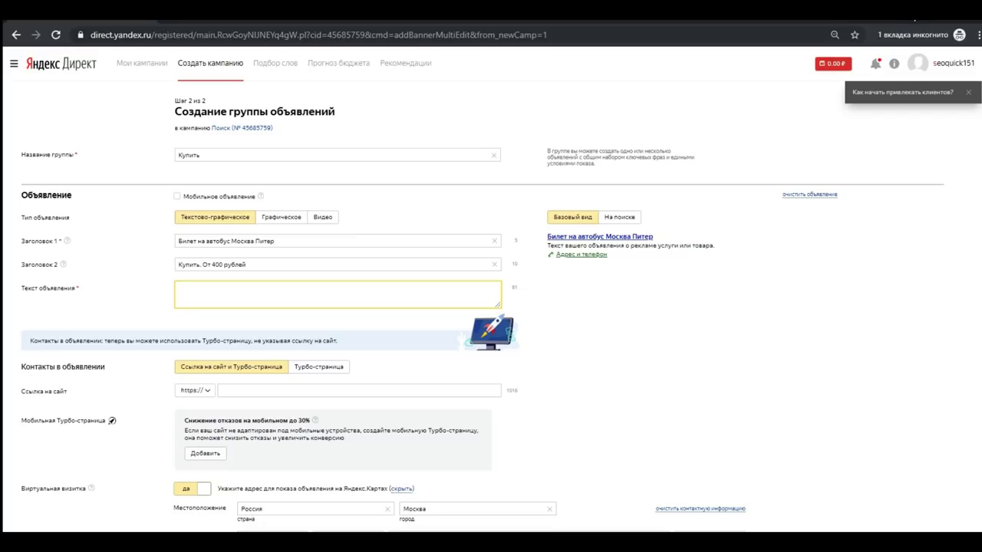
type("Комфортабельные автобусы. Wi-Fi, TV, кондиционер и др. Только лучшие и быстрые маршруты.")
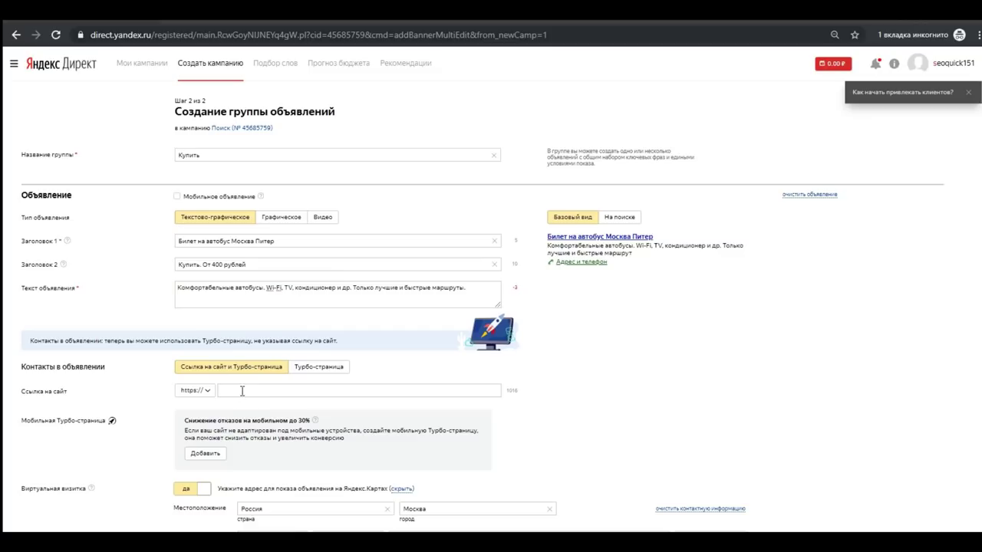
left_click(242, 390)
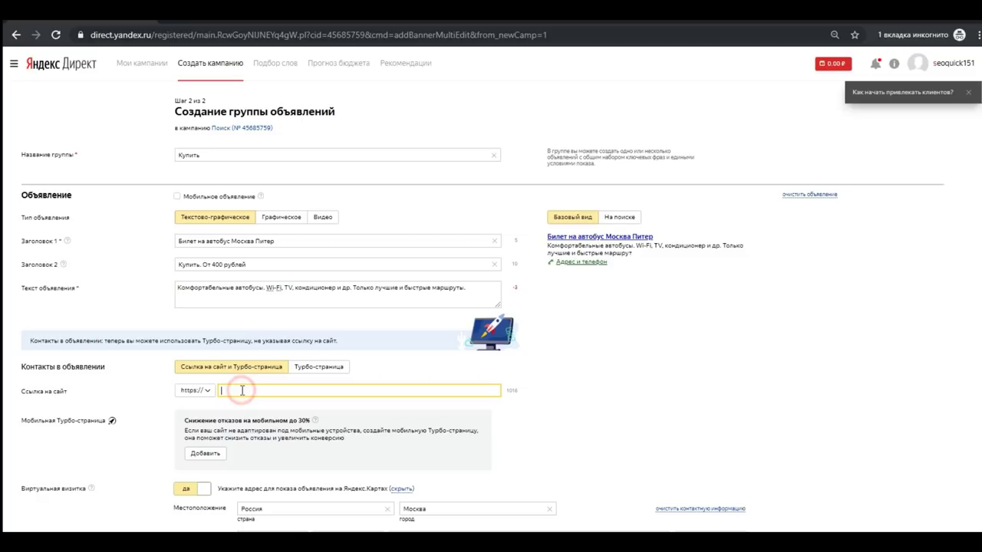
right_click(241, 391)
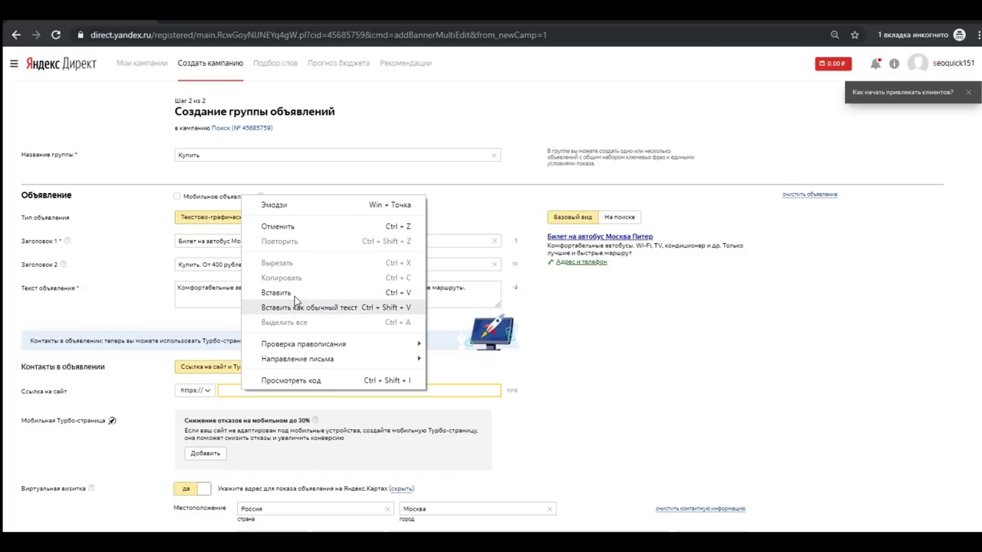
left_click(296, 292)
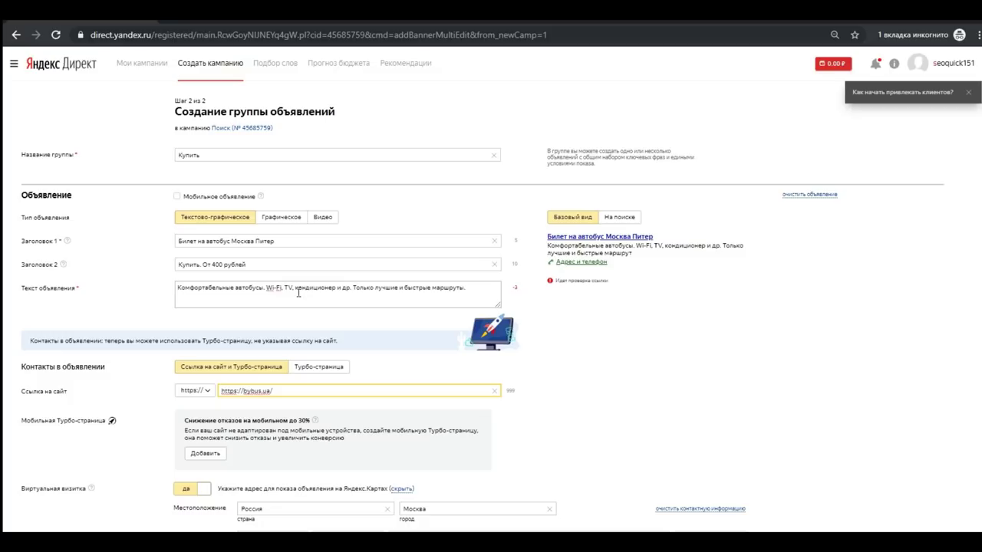
key("BackSpace")
left_click(450, 430)
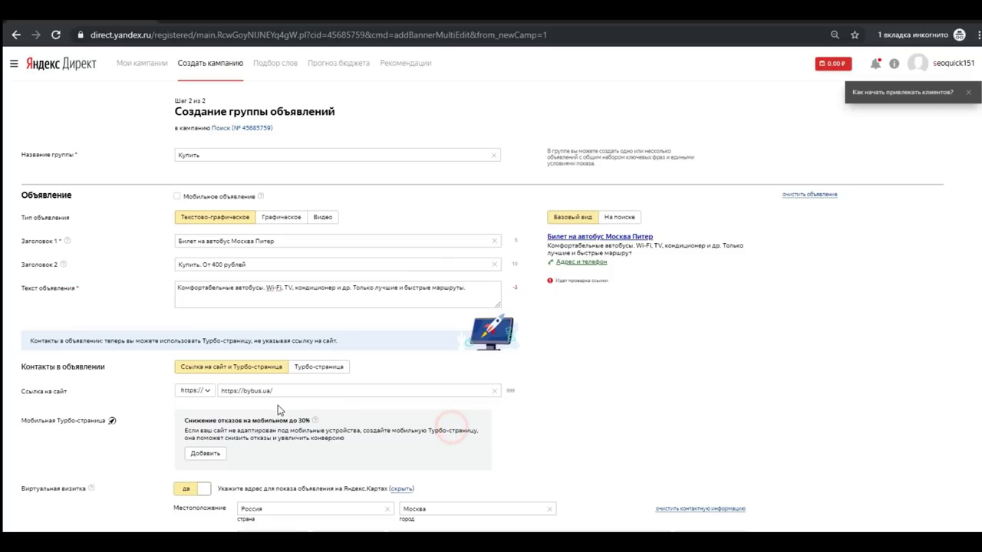
scroll(278, 405, "down", 1)
scroll(277, 404, "down", 2)
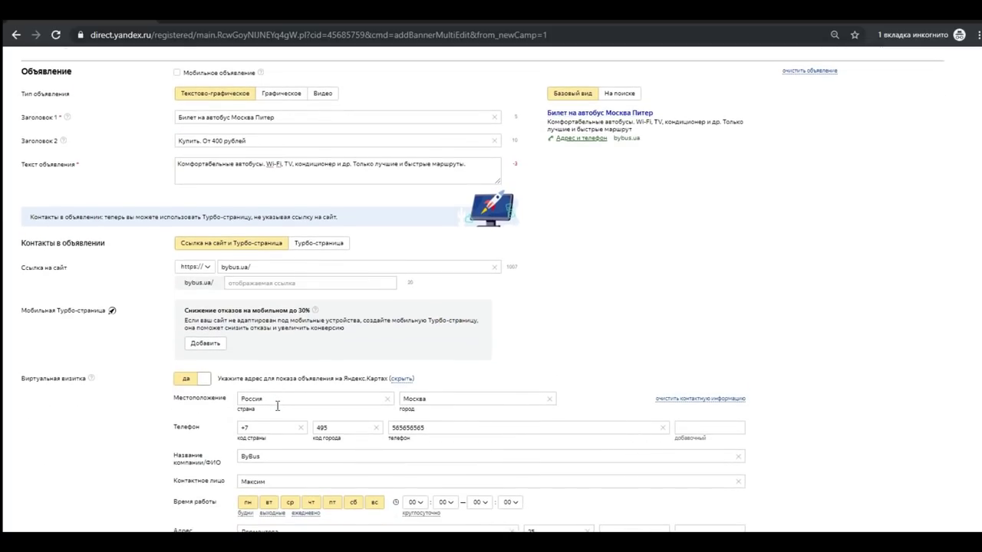
scroll(278, 405, "down", 3)
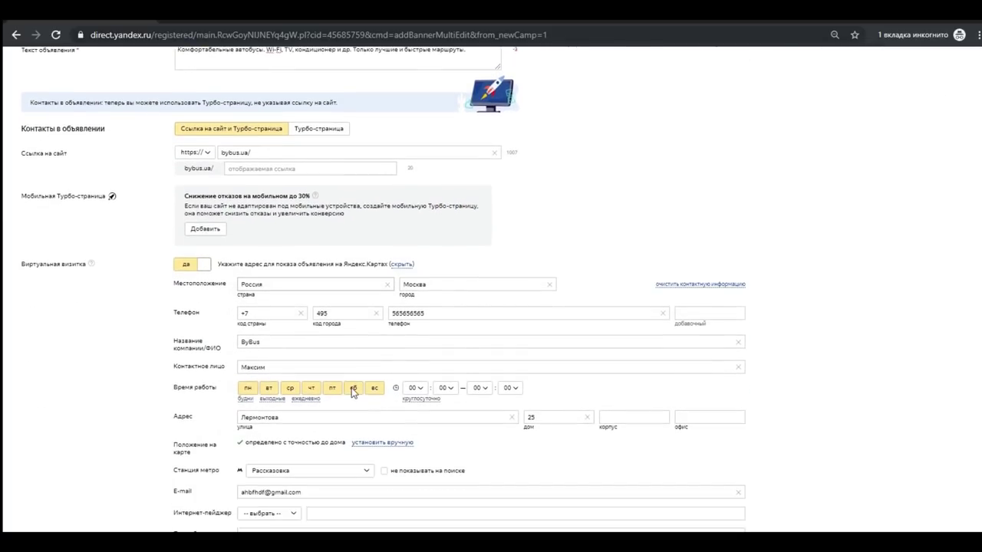
scroll(454, 376, "down", 1)
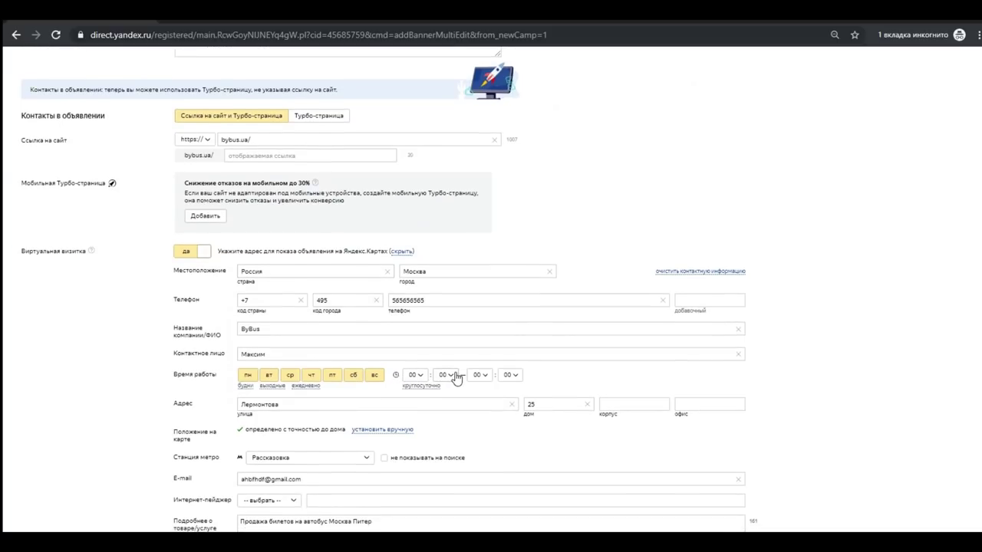
scroll(456, 378, "down", 1)
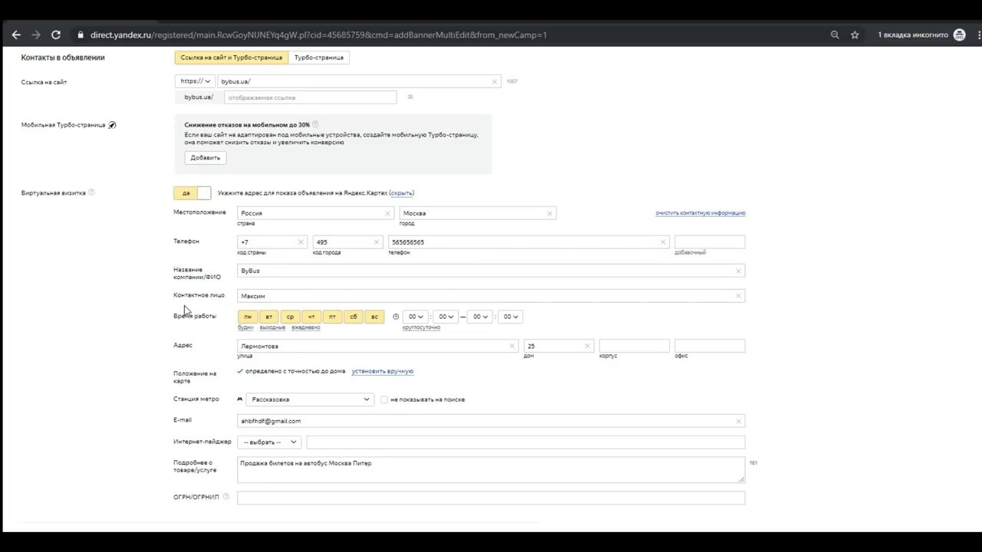
scroll(172, 310, "down", 3)
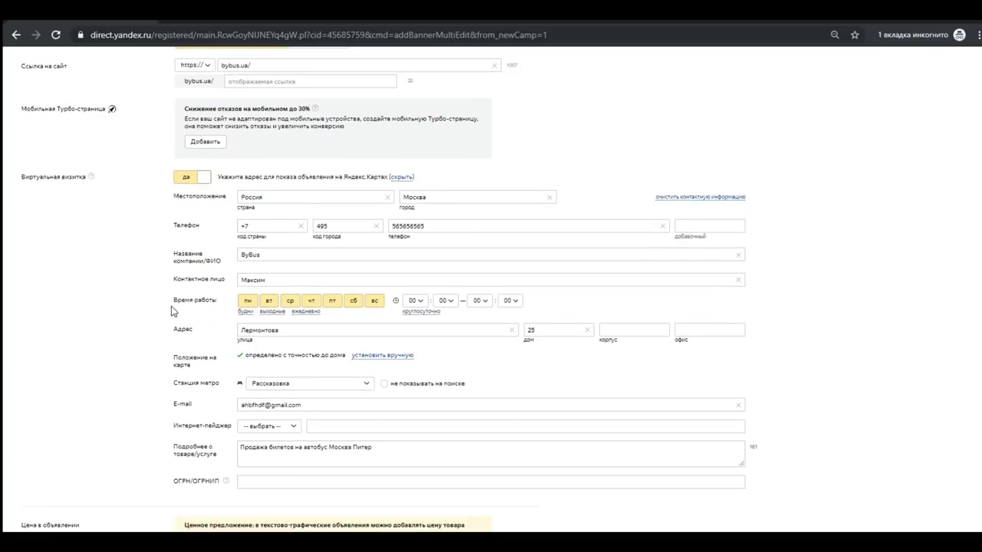
scroll(171, 308, "down", 2)
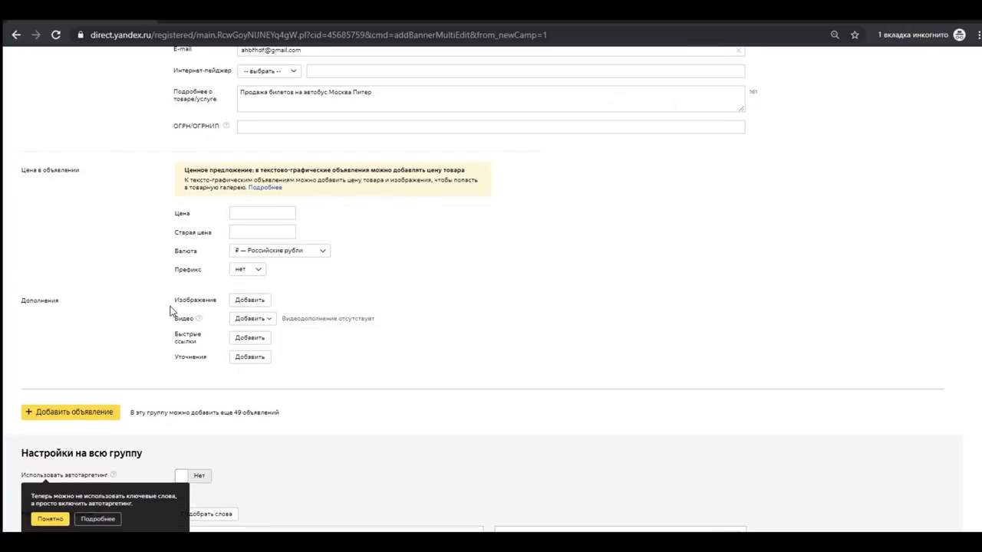
scroll(172, 311, "down", 1)
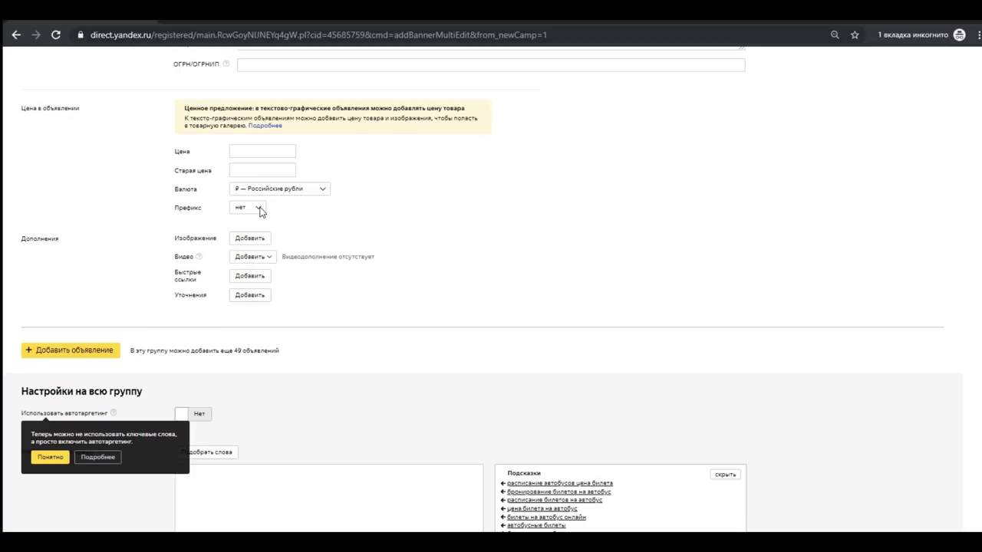
Step: Leave the price, old price and prefix (нет) as they are, and open the Уточнения callouts dialog
left_click(242, 148)
left_click(280, 172)
left_click(247, 210)
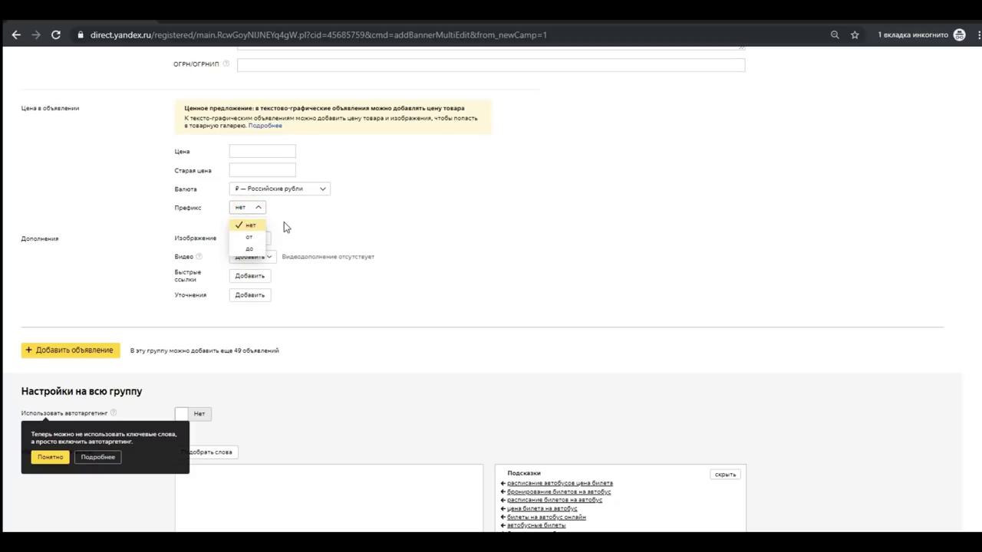
left_click(402, 197)
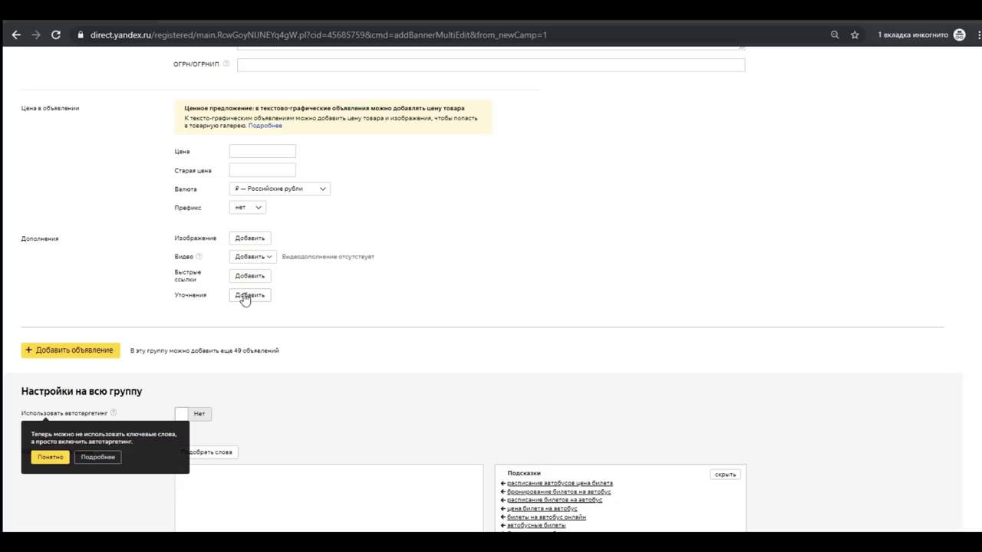
left_click(244, 298)
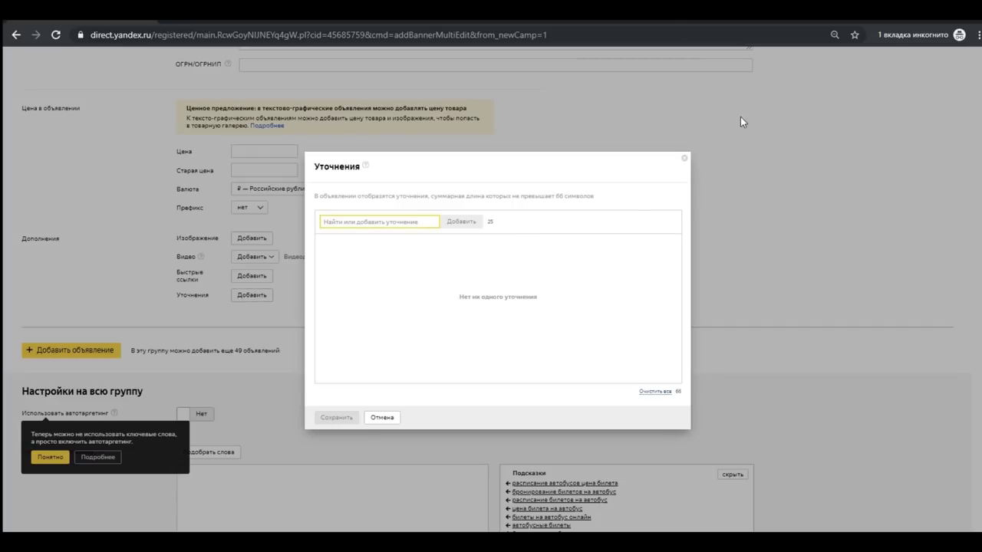
Step: Close the Уточнения dialog with its X, leaving the callouts list empty
left_click(684, 159)
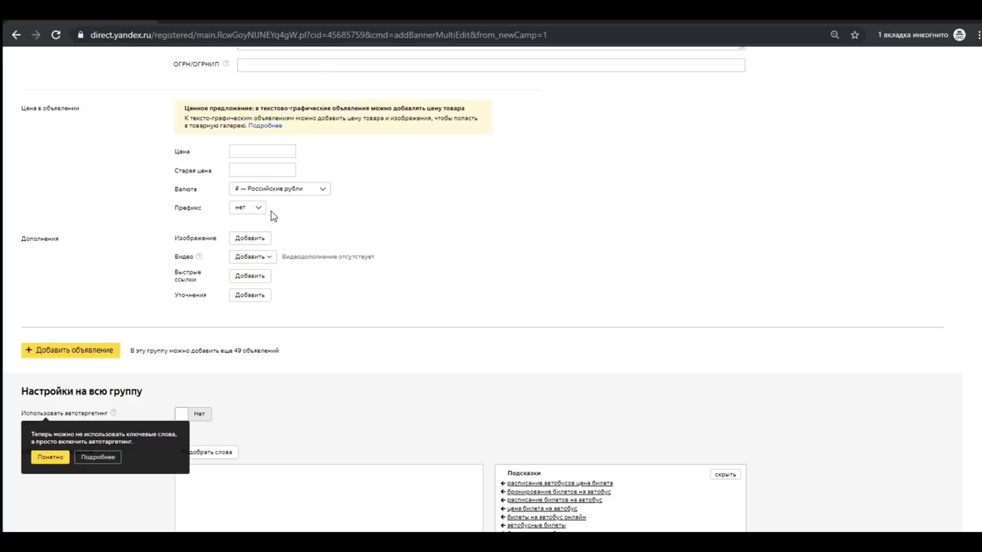
scroll(270, 211, "up", 4)
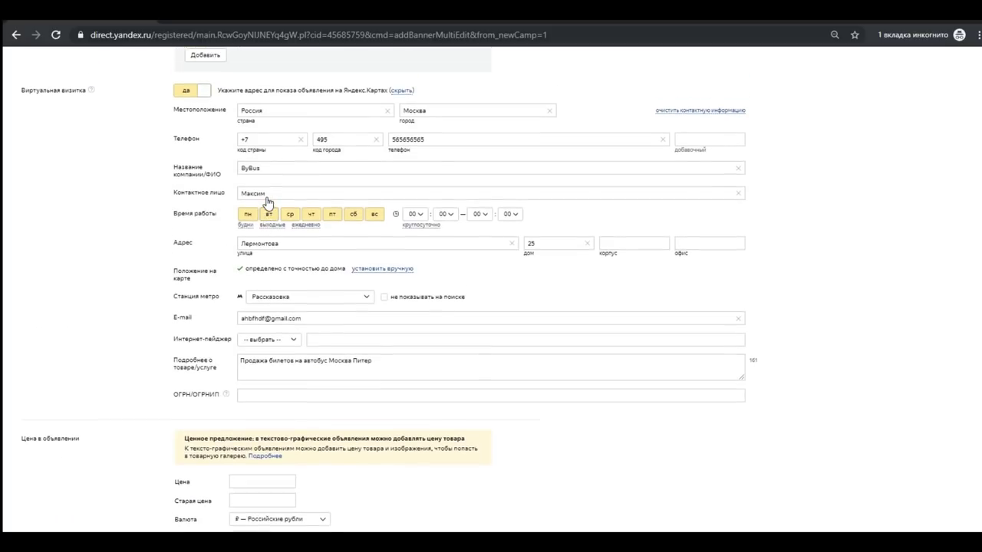
scroll(268, 201, "up", 3)
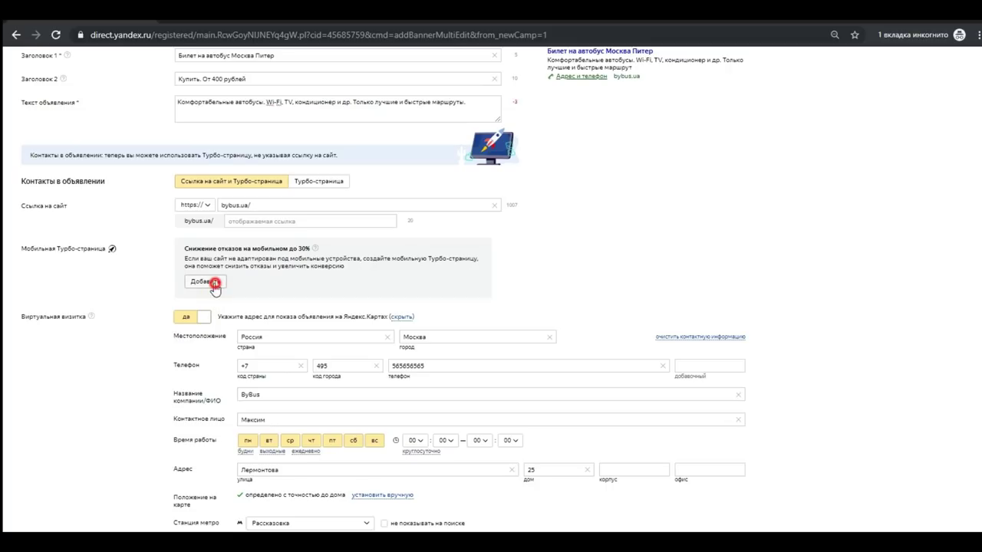
left_click(217, 285)
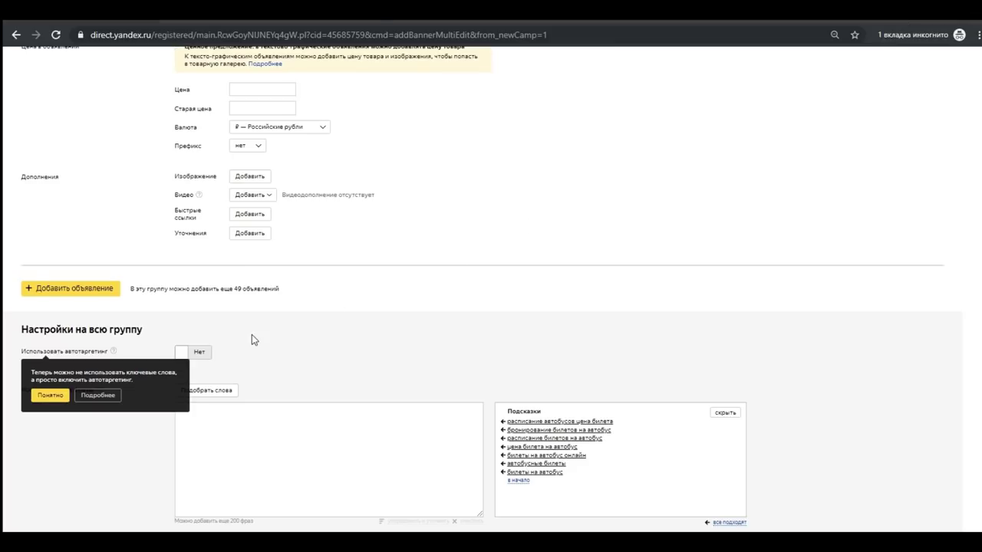
Step: Paste three Moscow–Piter bus-ticket keyword phrases into the group and leave autotargeting at Нет
scroll(251, 334, "down", 3)
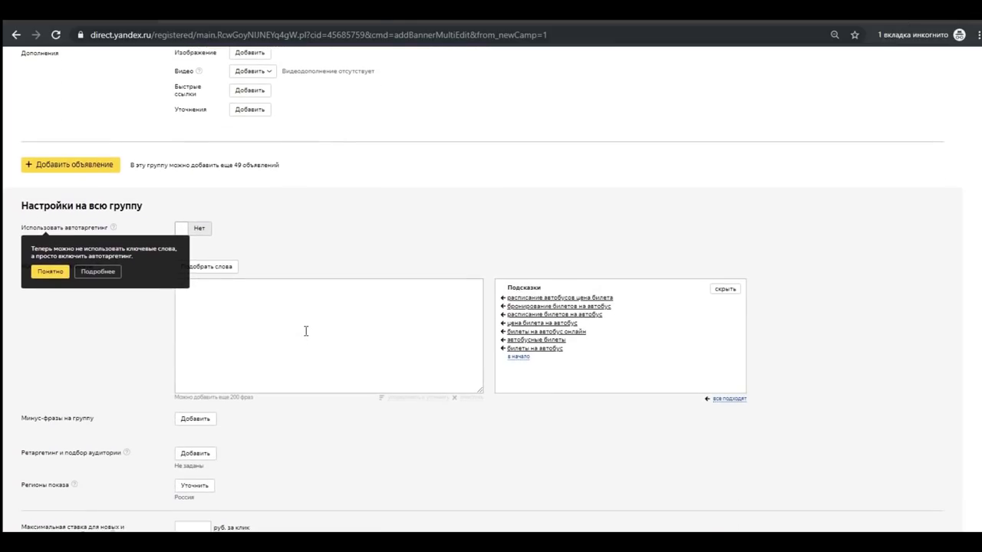
left_click(306, 327)
left_click(316, 309)
right_click(316, 309)
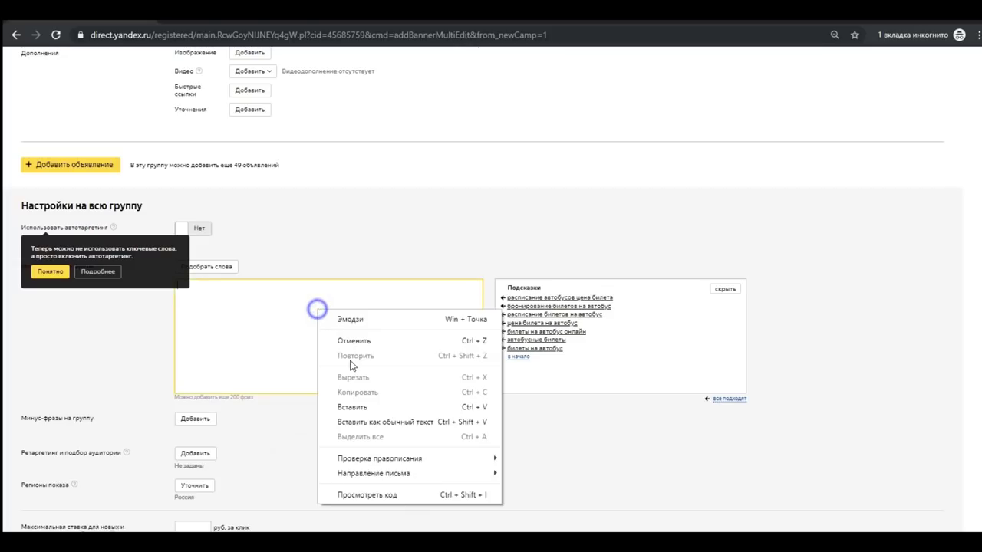
left_click(349, 409)
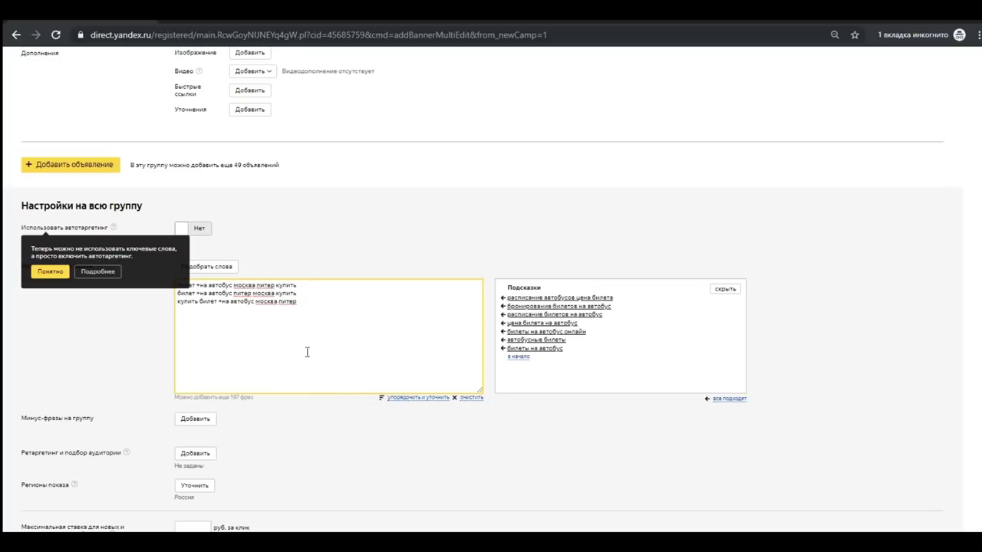
left_click(299, 233)
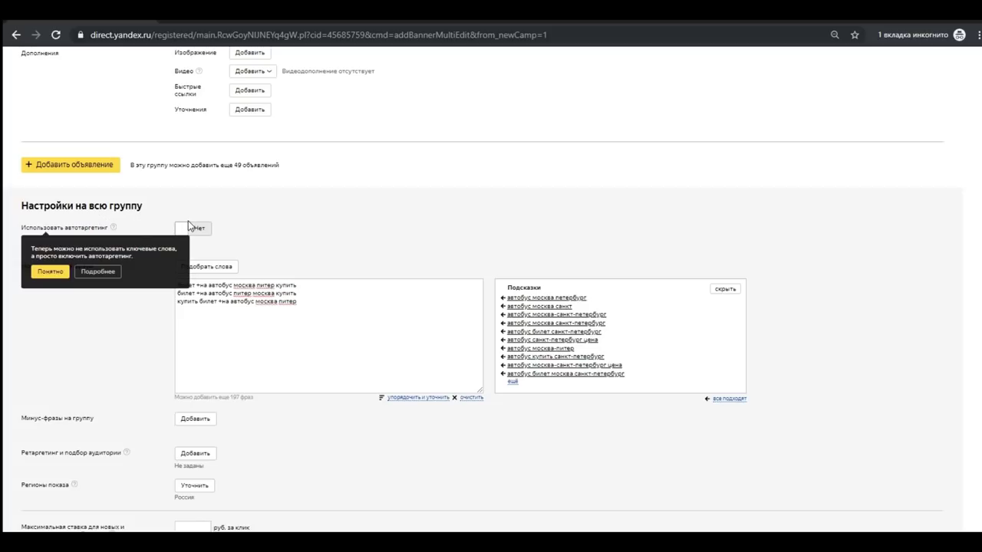
left_click(211, 230)
left_click(184, 232)
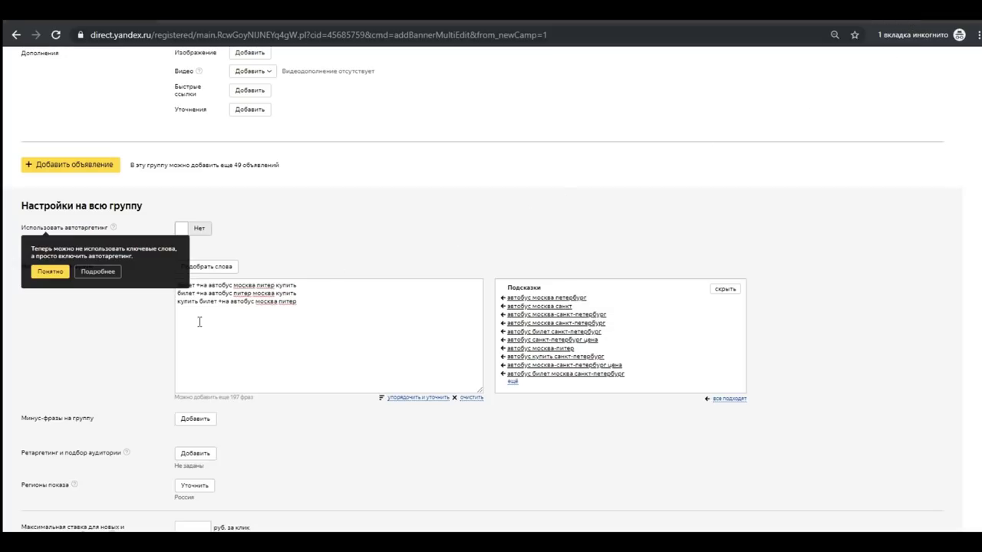
scroll(132, 373, "down", 1)
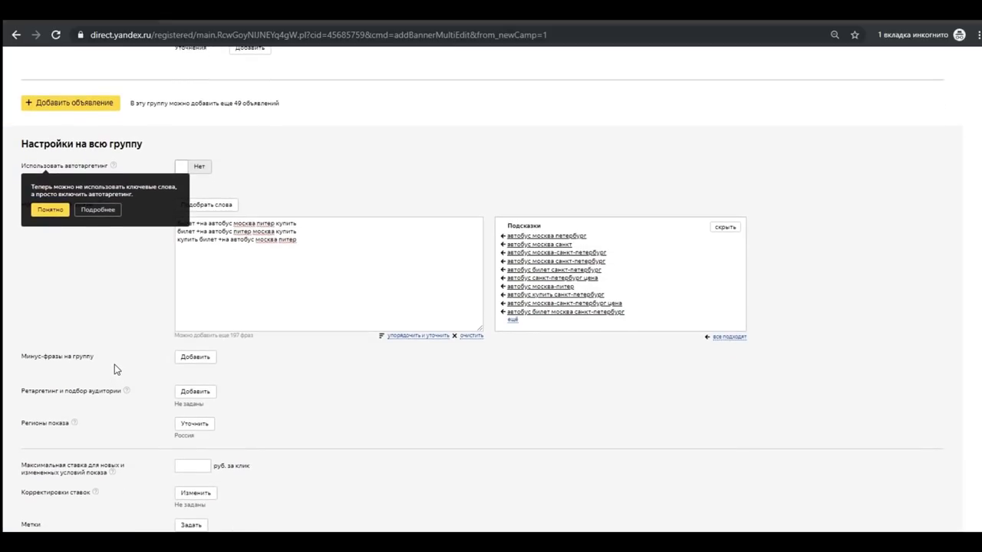
scroll(114, 365, "down", 1)
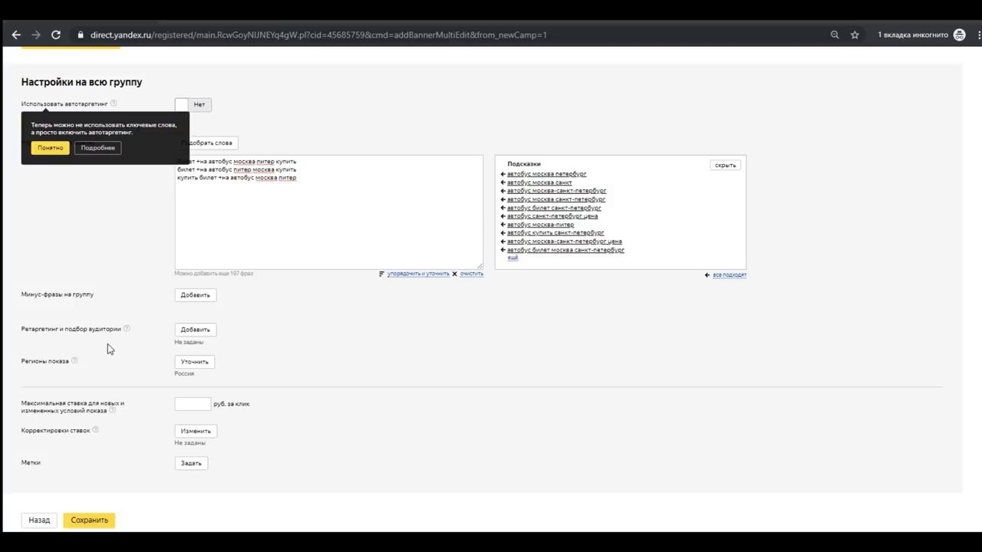
scroll(108, 347, "down", 1)
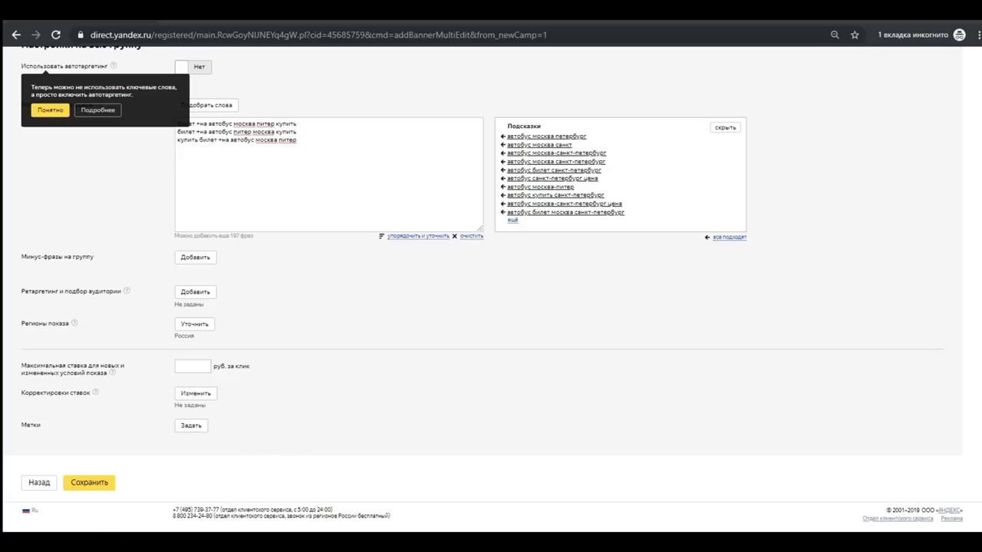
Step: Save the group, then delete 'лучшие и' from the overlong Текст объявления
left_click(105, 484)
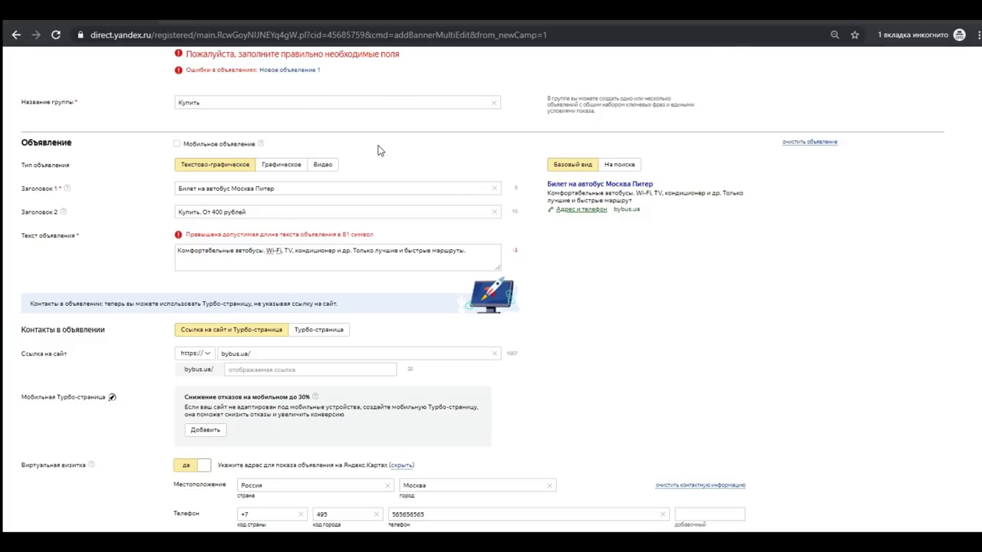
left_click(473, 258)
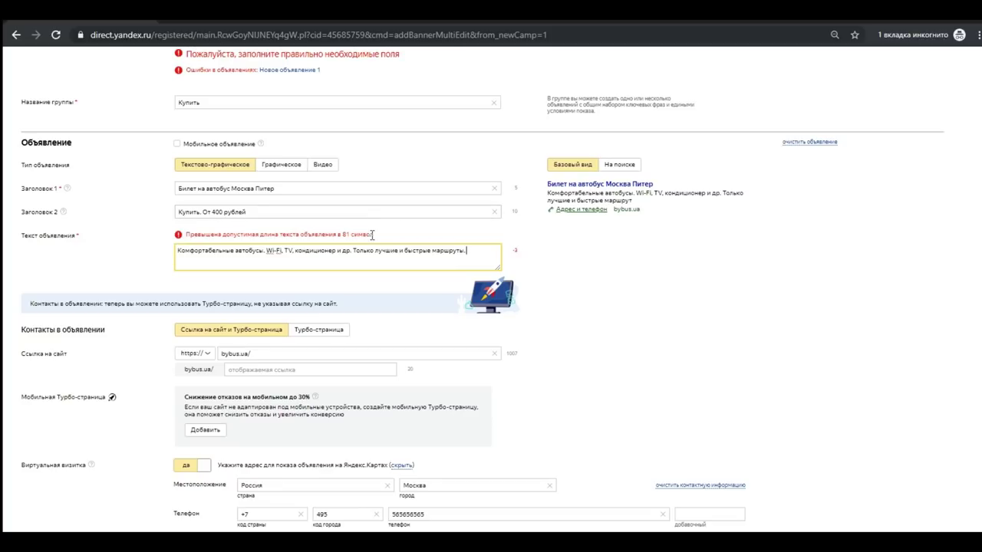
left_click_drag(374, 253, 404, 258)
key("BackSpace")
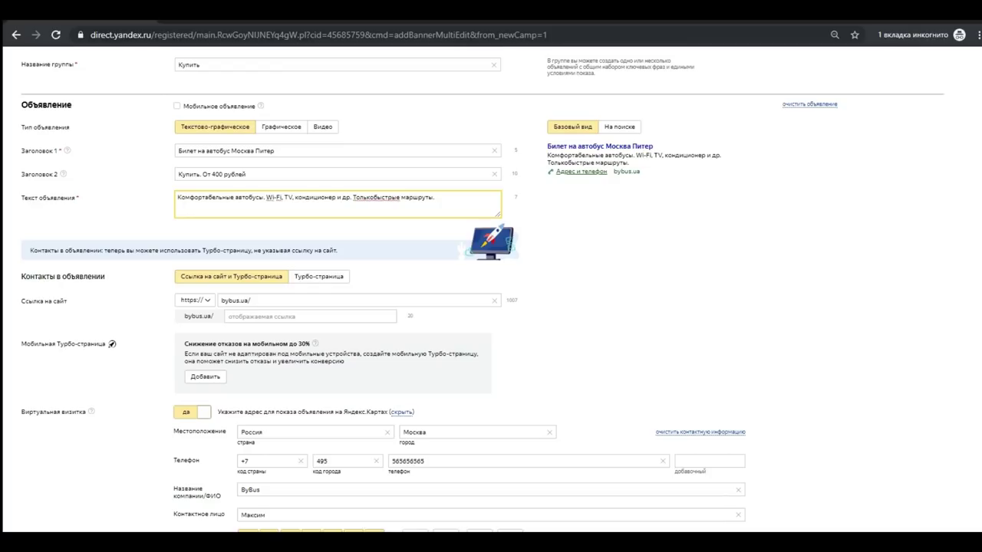
scroll(491, 291, "down", 3)
Step: Set the bid for all keyword phrases to 50.00 rubles and save the bids
scroll(491, 291, "down", 9)
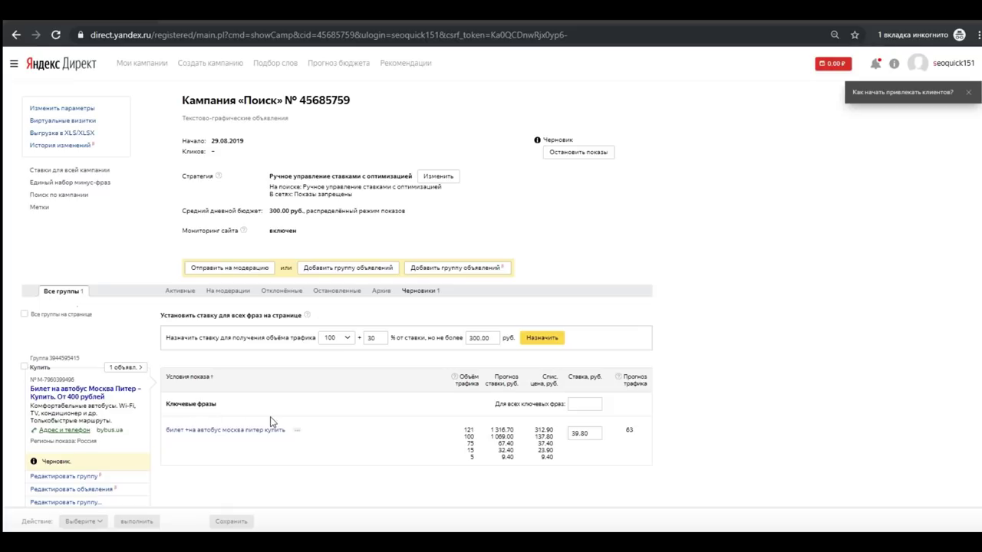
left_click(582, 402)
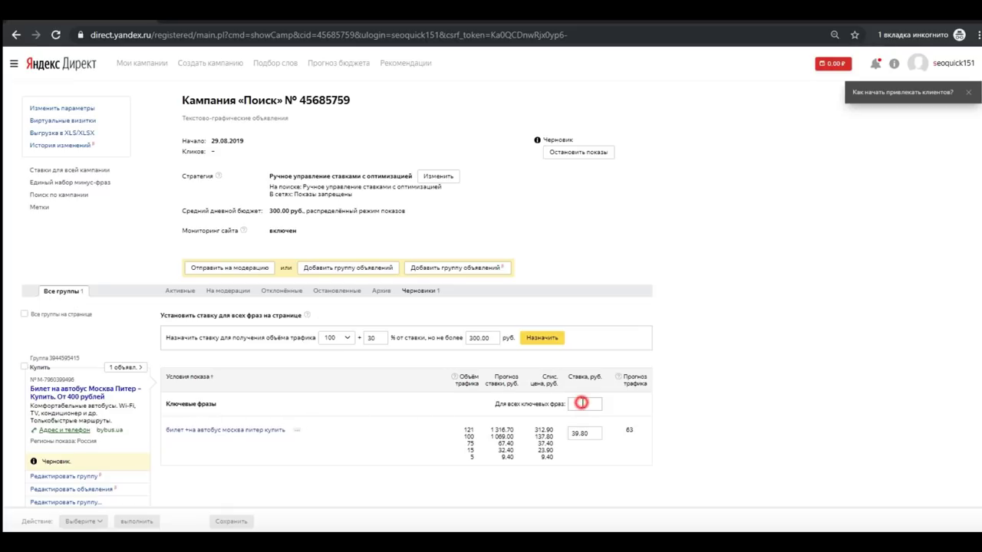
type("50")
key("Return")
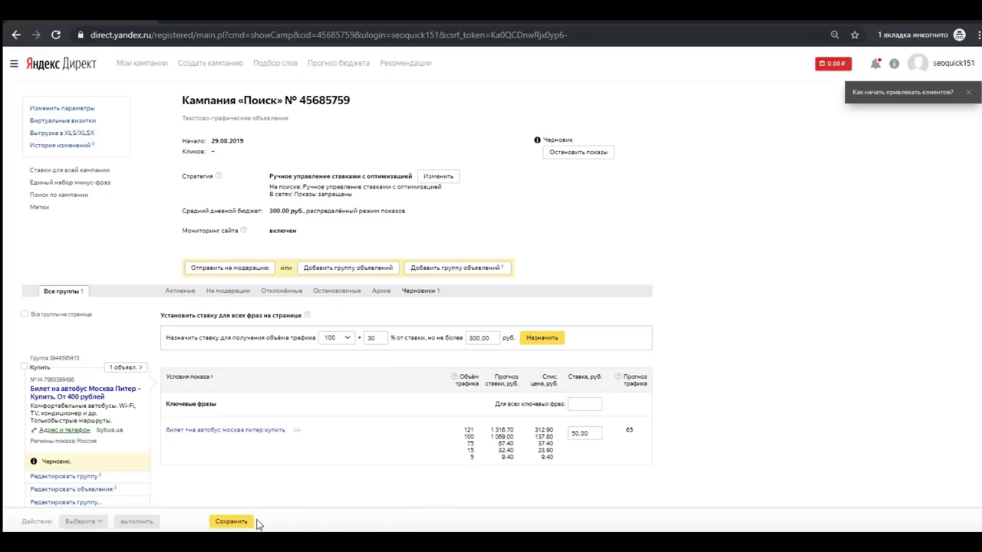
left_click(245, 521)
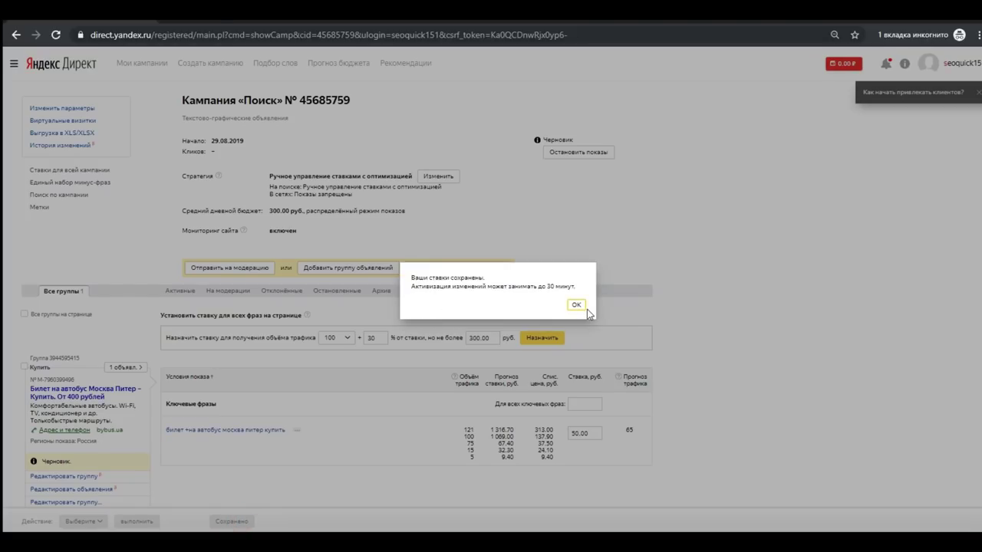
left_click(578, 305)
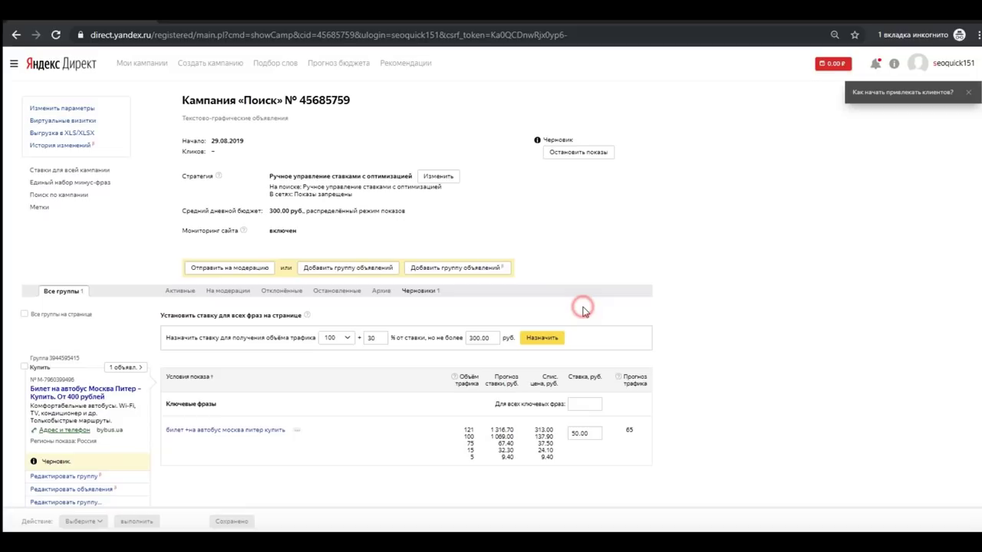
Step: Send the Поиск campaign to moderation
scroll(583, 313, "down", 1)
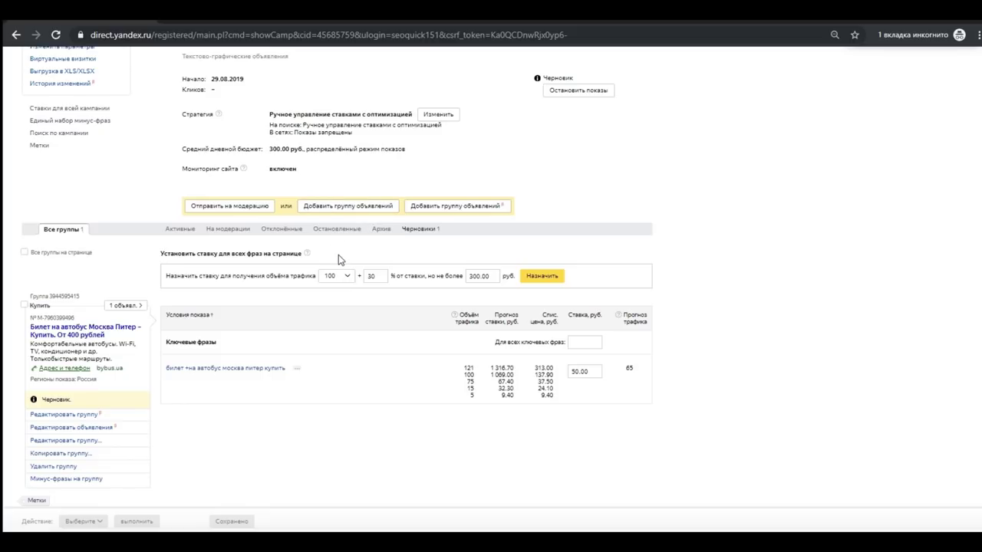
scroll(338, 255, "up", 2)
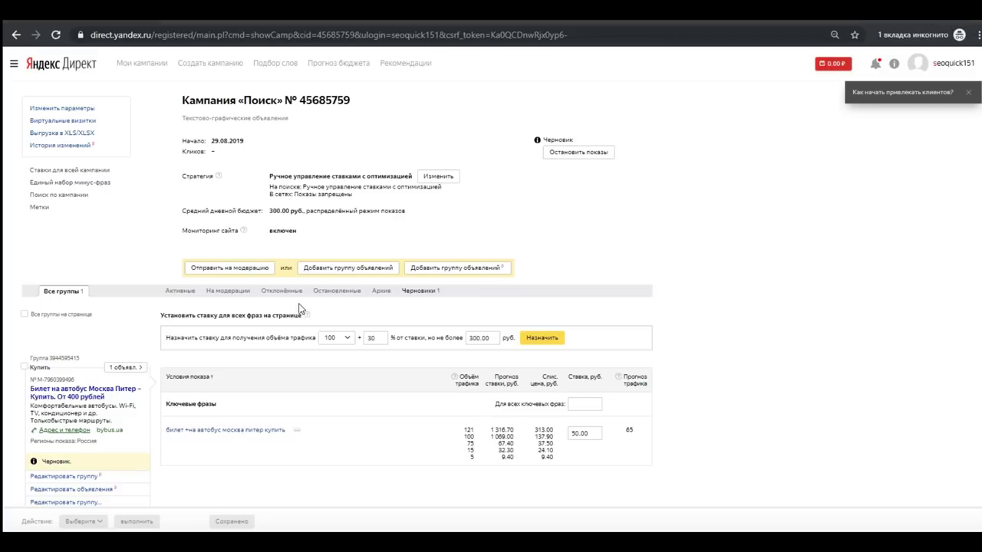
left_click(238, 270)
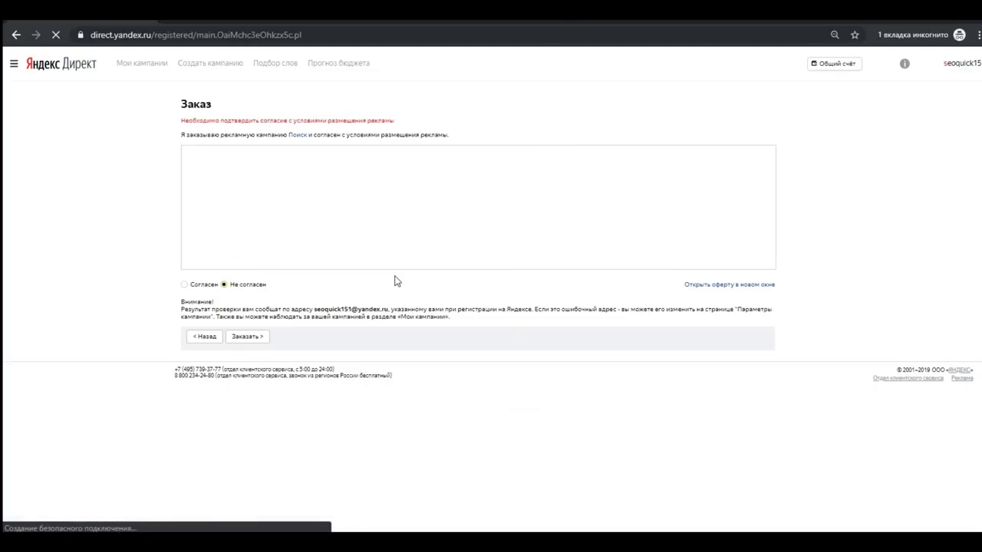
Step: Accept the offer terms with Согласен and order the Поиск campaign
left_click(188, 286)
left_click(253, 337)
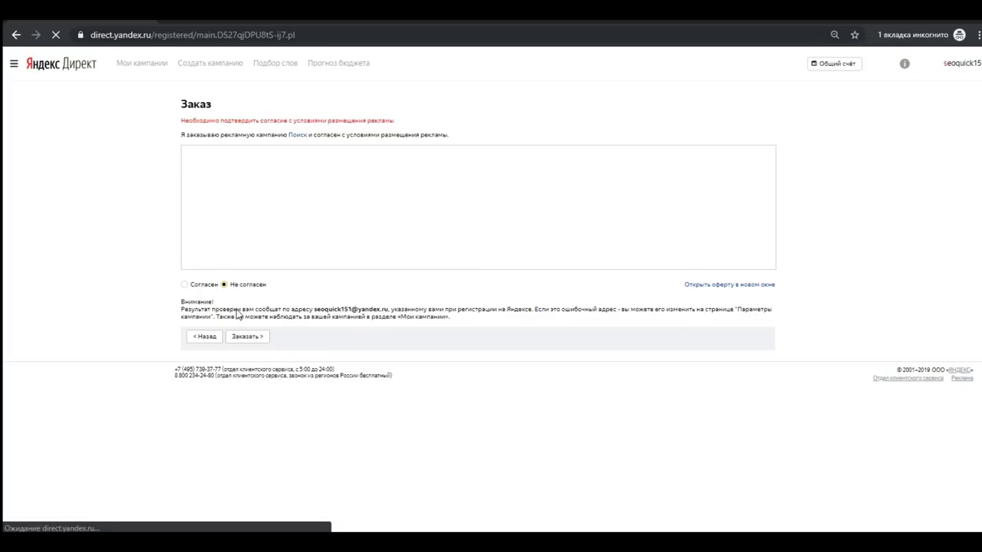
left_click(204, 286)
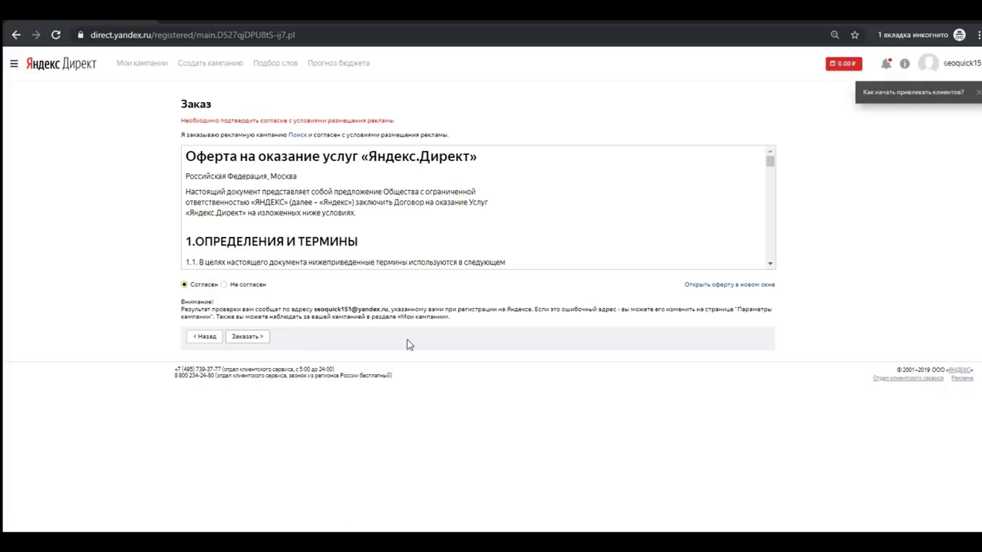
left_click(241, 337)
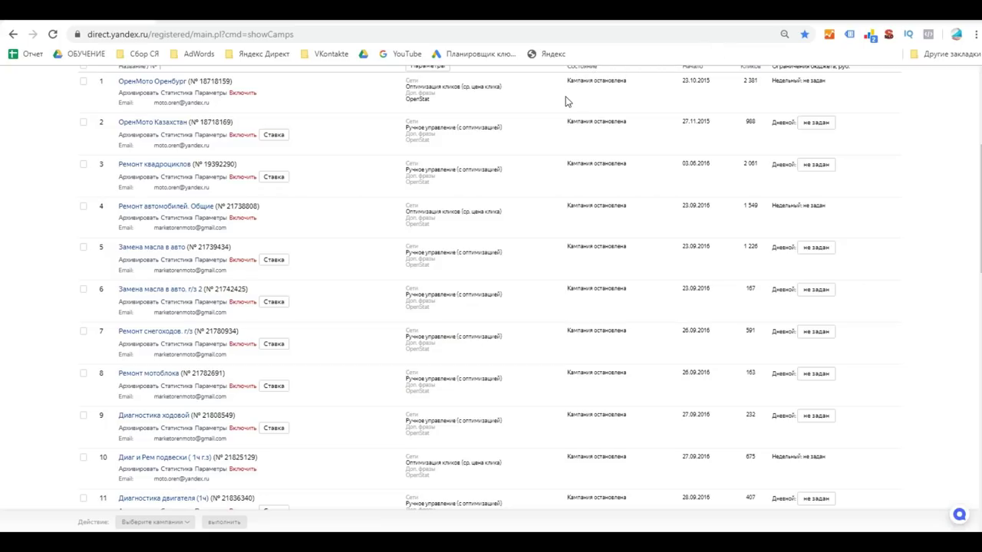
Step: Dismiss the tip and account-quality popups, then open Статистика по всем кампаниям
scroll(482, 211, "up", 5)
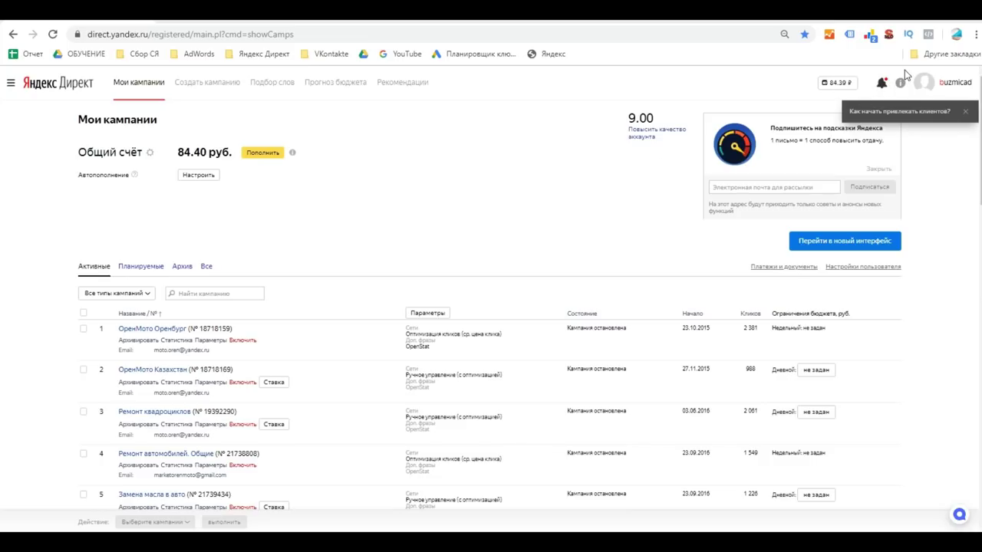
left_click(966, 113)
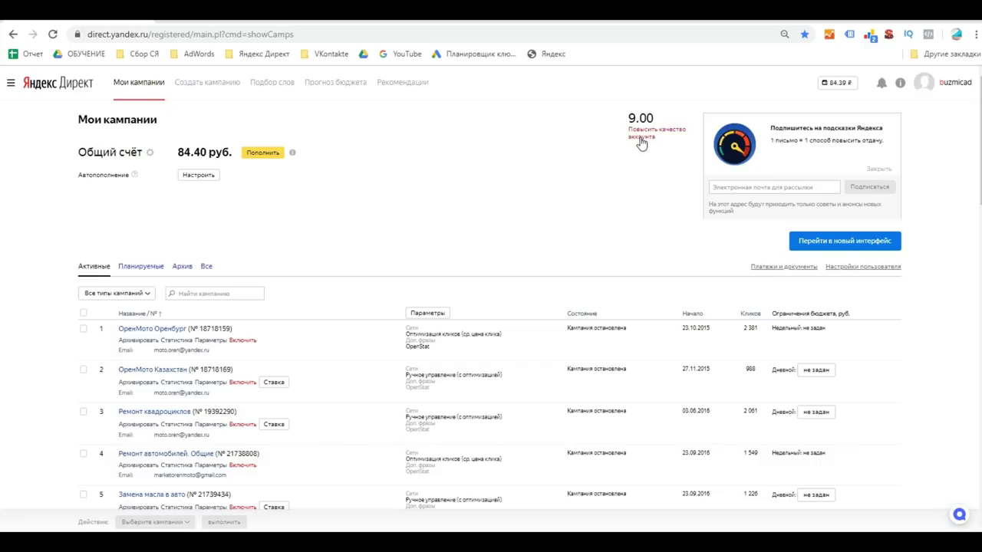
left_click(641, 144)
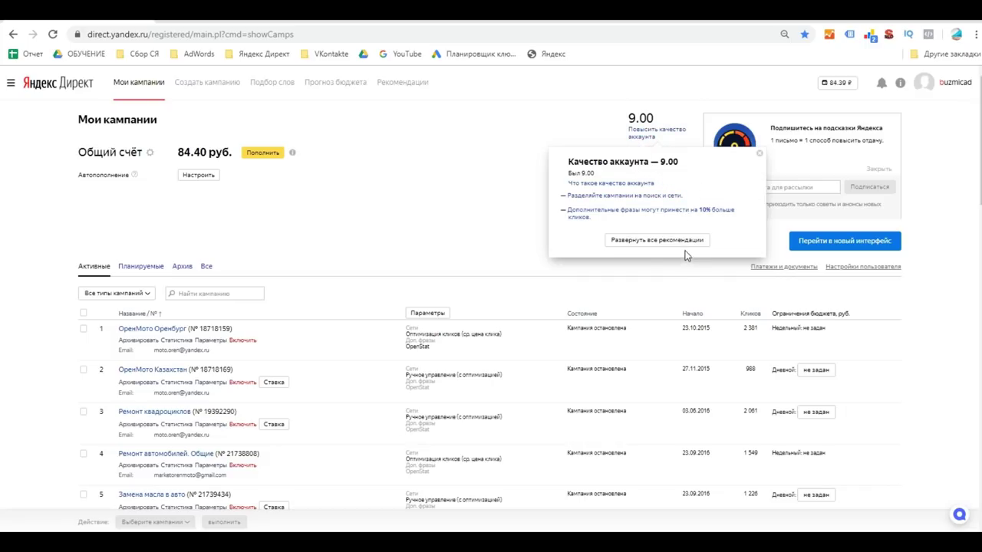
left_click(760, 153)
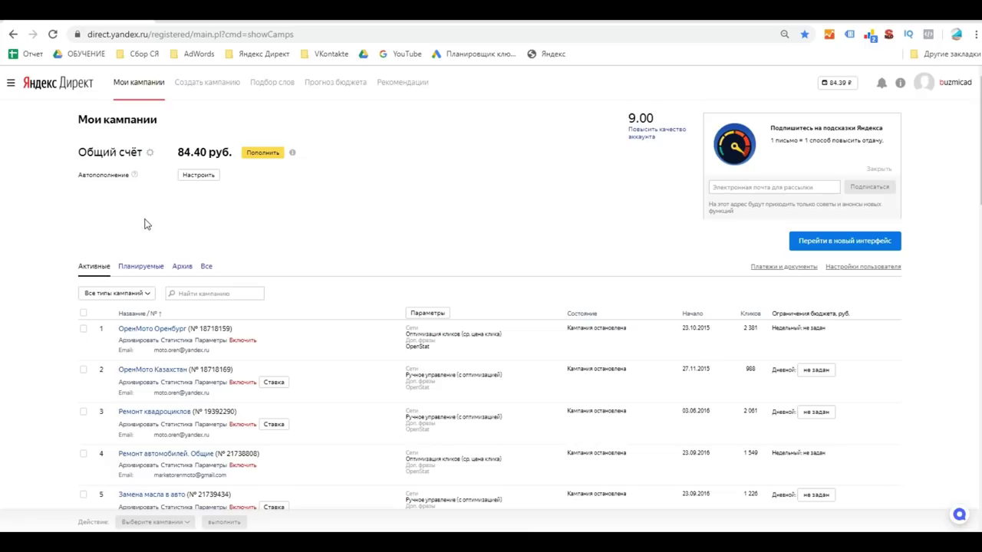
scroll(158, 238, "down", 15)
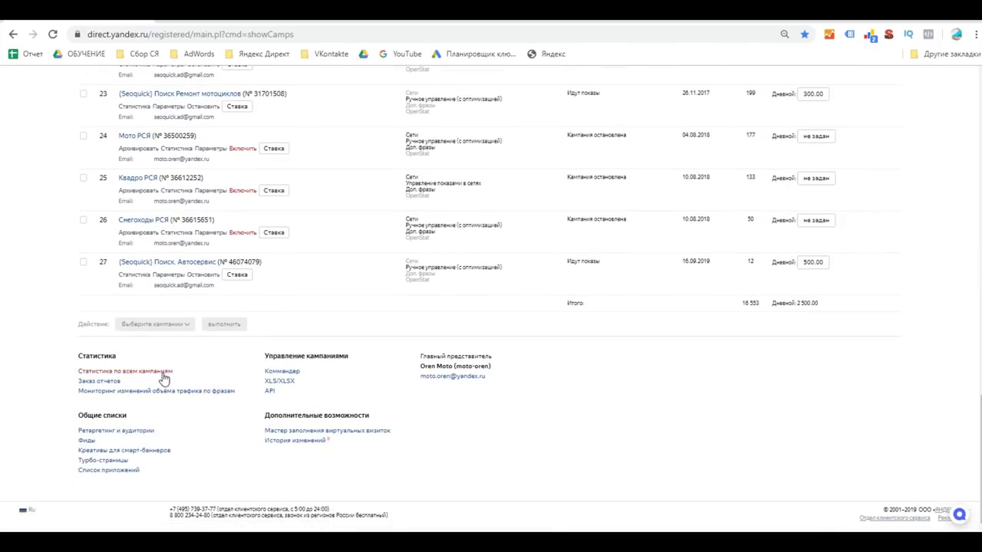
left_click(153, 373)
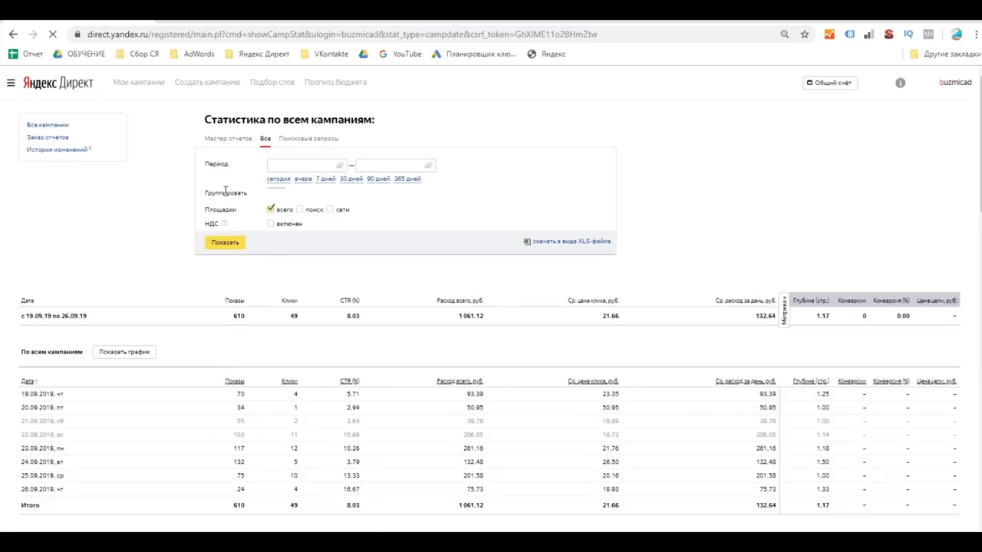
Step: Switch the all-campaigns statistics page to the Поисковые запросы report
left_click(297, 142)
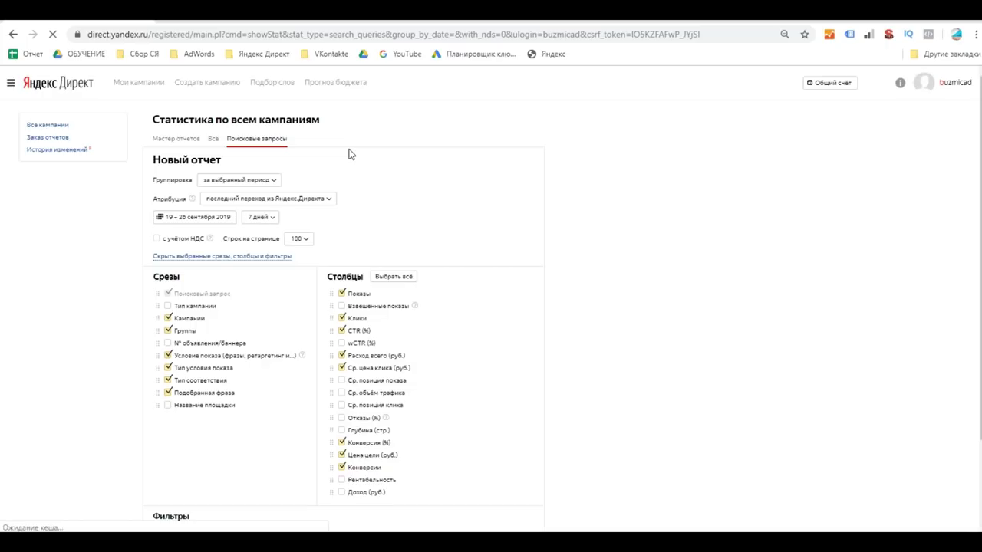
Step: Set the report dates to 19.09.2019–26.09.2019 in the calendar
scroll(348, 154, "down", 1)
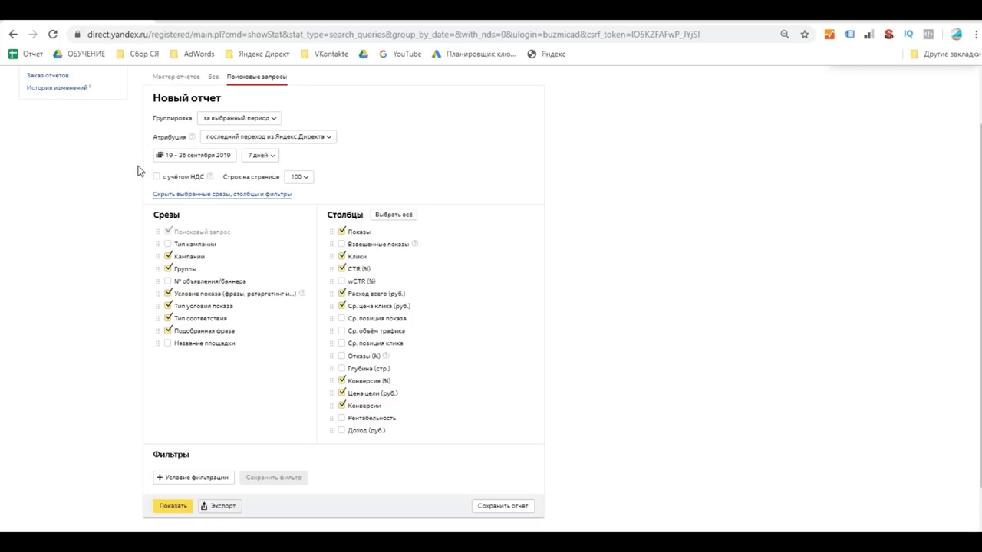
left_click(269, 158)
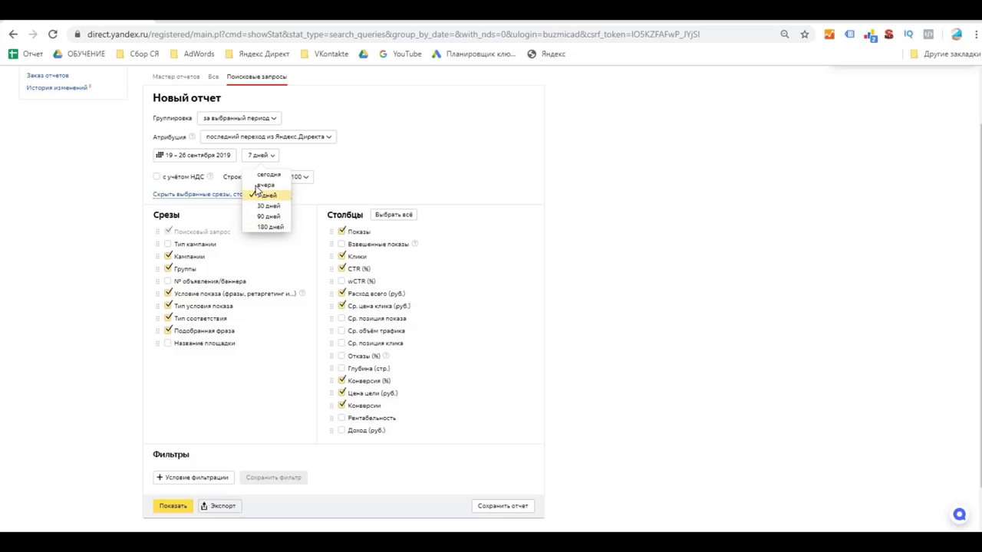
left_click(341, 152)
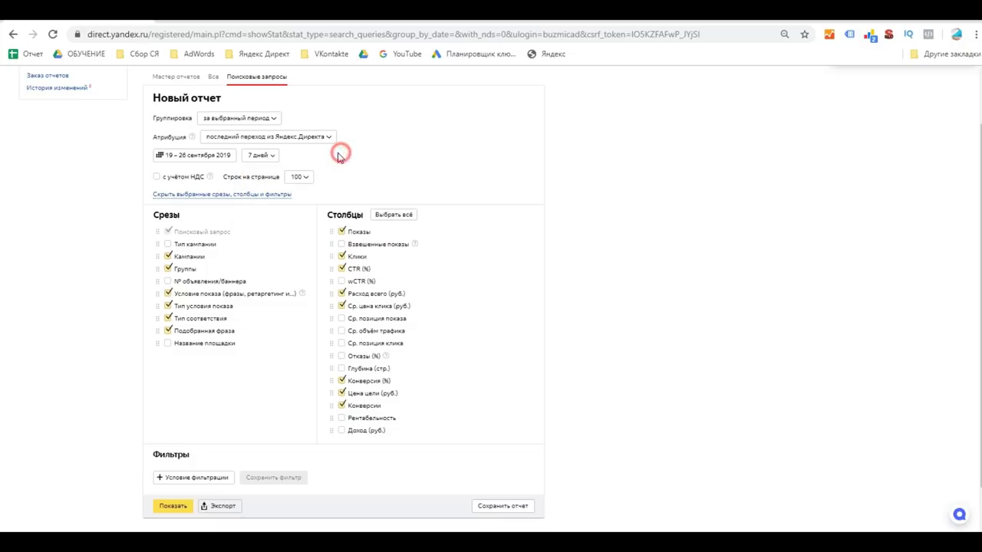
left_click(214, 158)
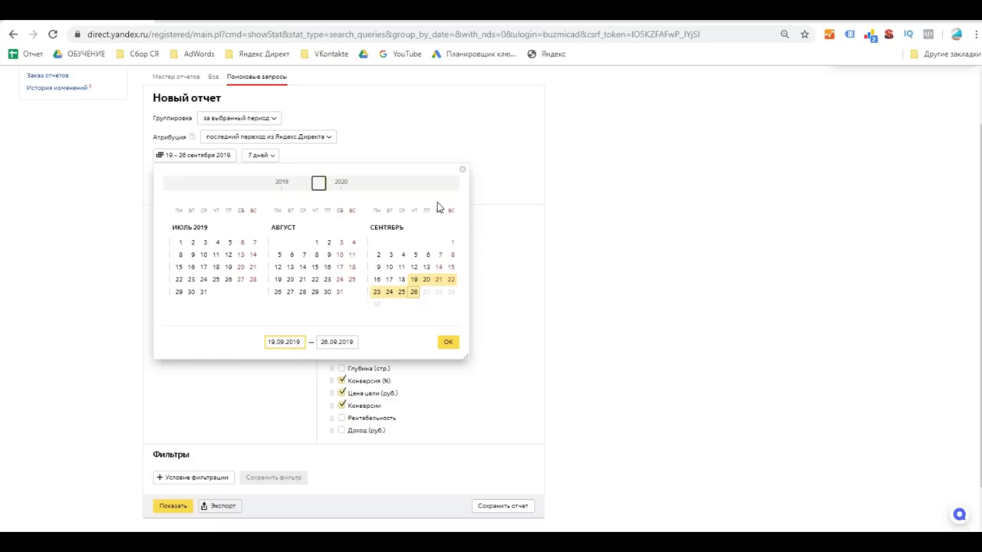
left_click(448, 342)
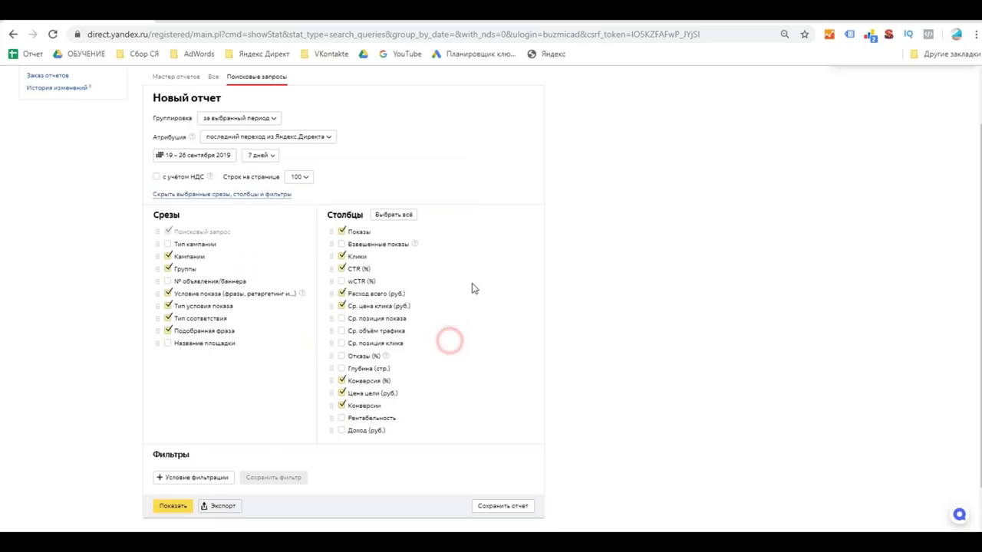
scroll(322, 180, "down", 1)
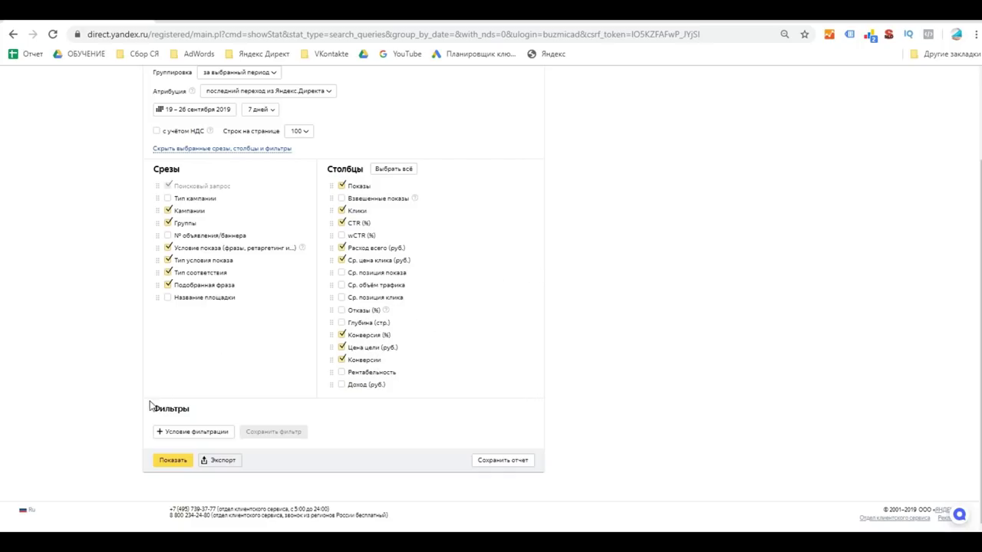
Step: Add a filter condition on campaign number or name to the search-query report
left_click(185, 436)
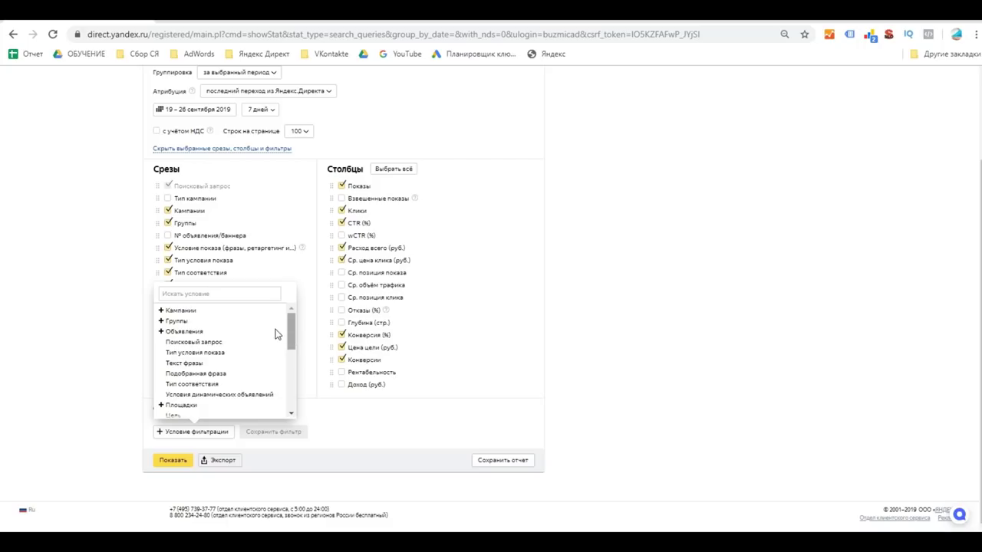
mouse_move(291, 327)
left_mouse_down()
mouse_move(292, 391)
mouse_move(283, 314)
left_mouse_up()
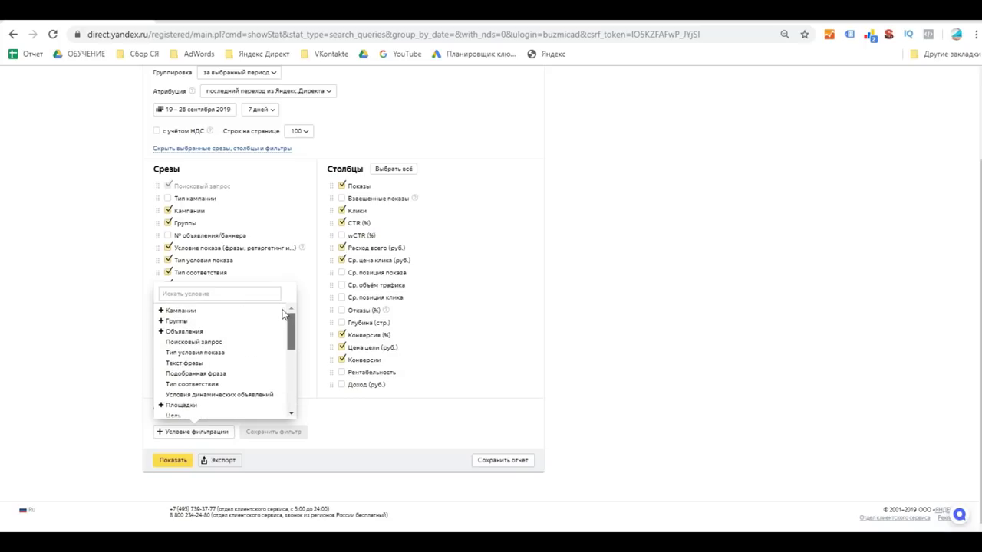
left_click(181, 310)
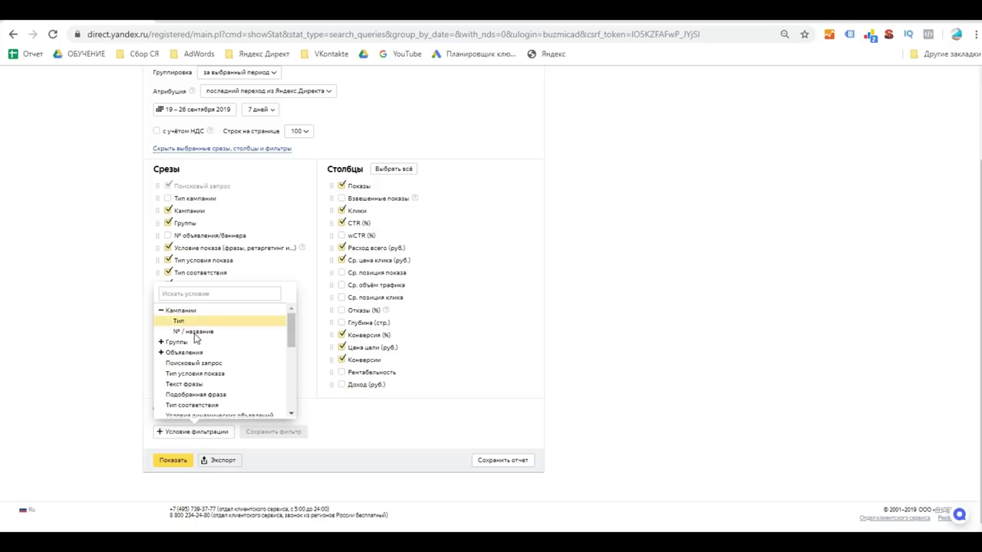
left_click(196, 331)
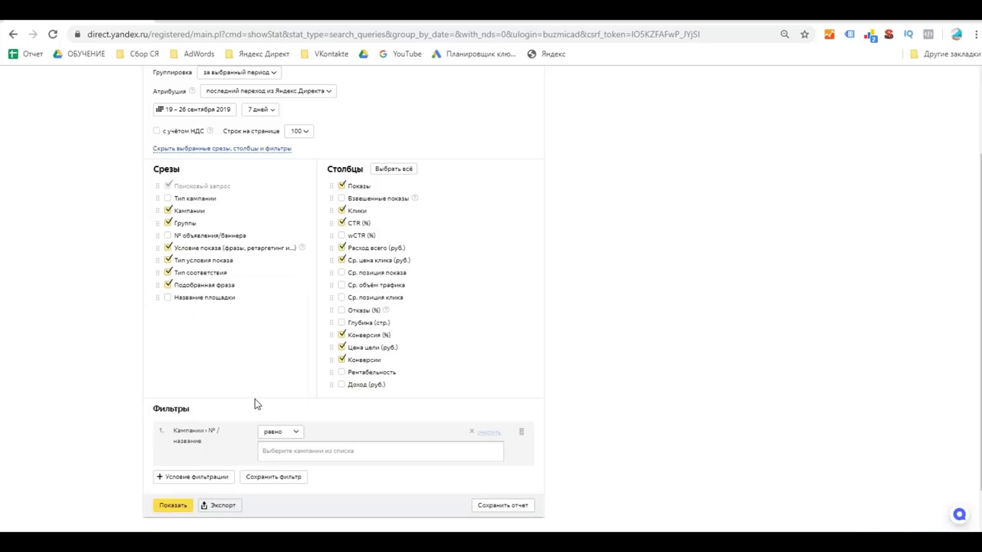
Step: Select SEOQUICK Поиск Ремонт двигателей, Поиск Остальное and Садовая техника, then build the report
left_click(324, 451)
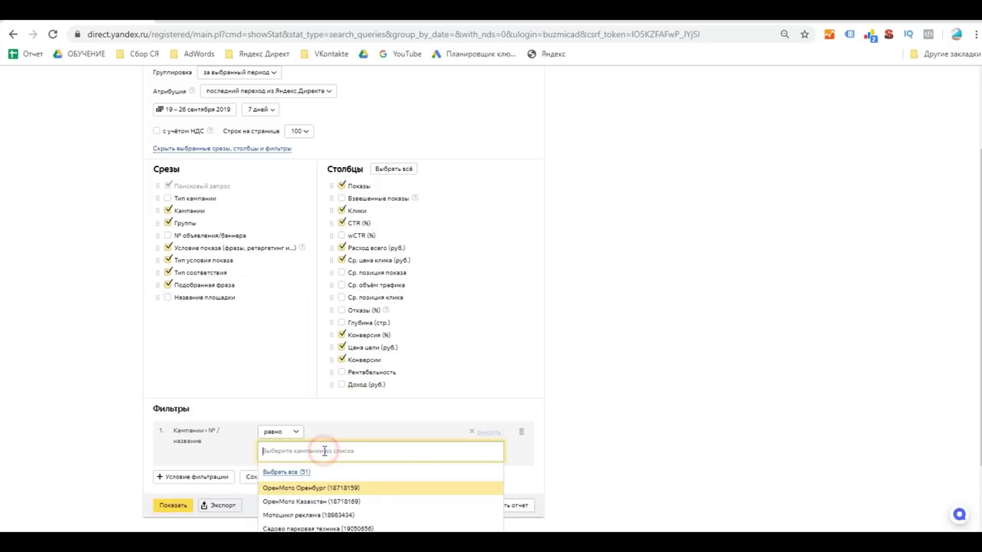
scroll(560, 330, "down", 1)
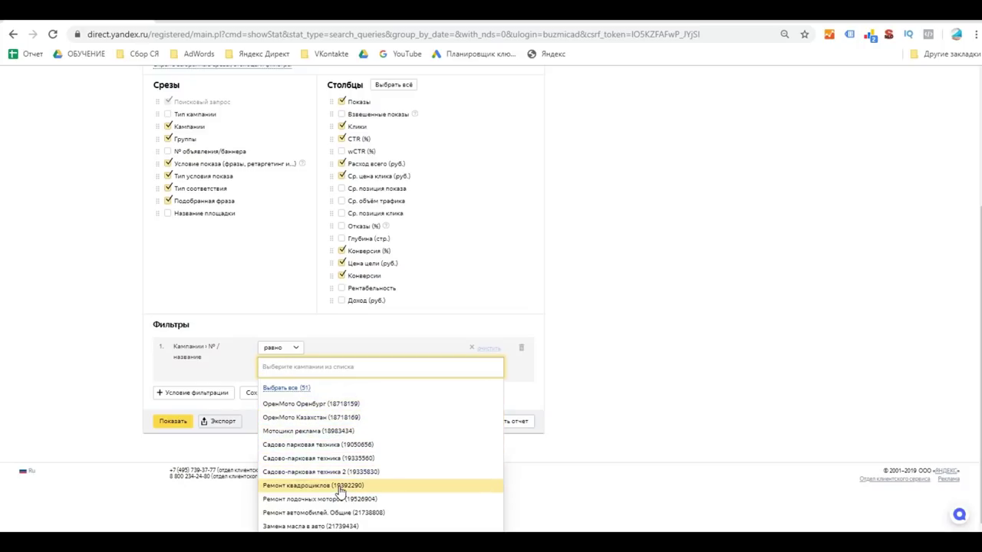
type("seo")
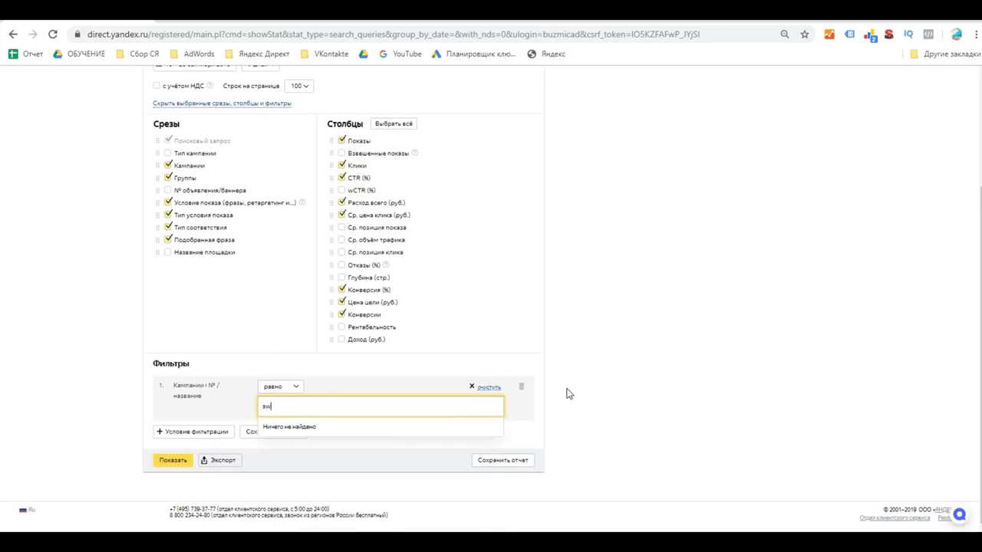
left_click(328, 445)
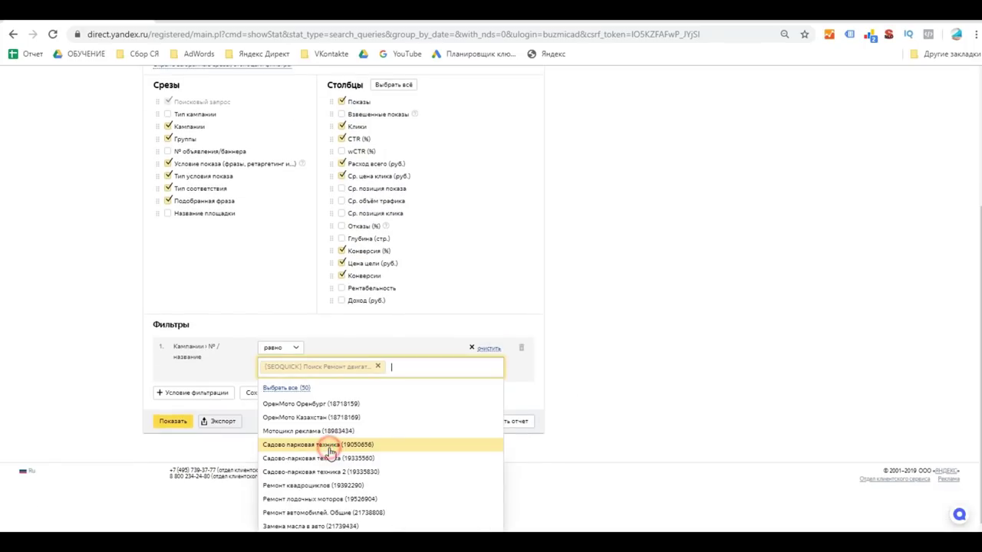
type("seo")
left_click(321, 442)
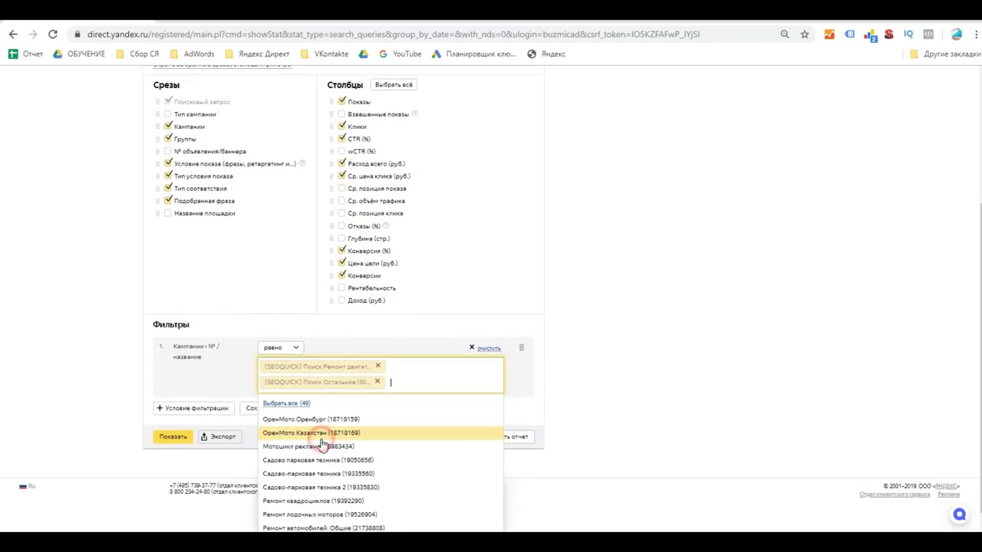
type("s")
left_click(322, 443)
left_click(778, 311)
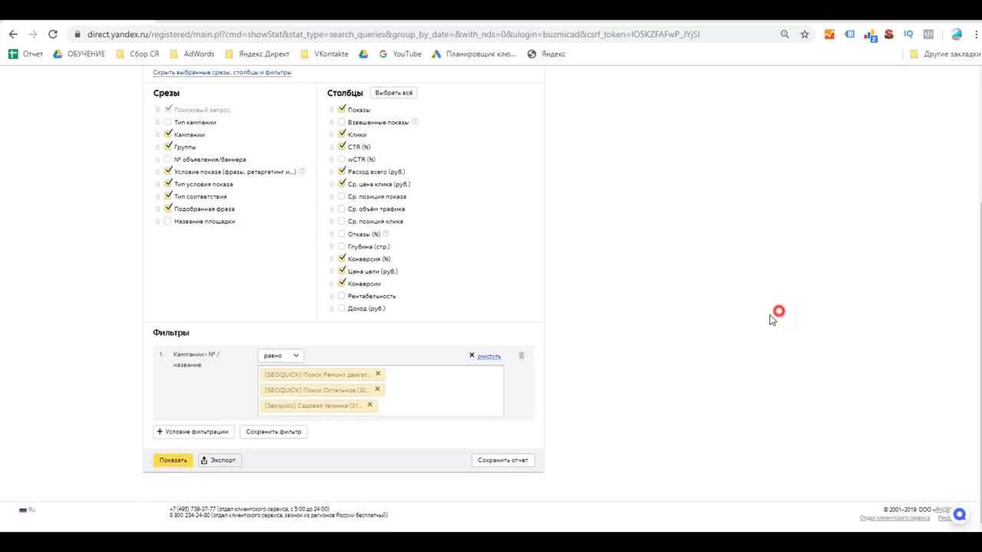
left_click(179, 462)
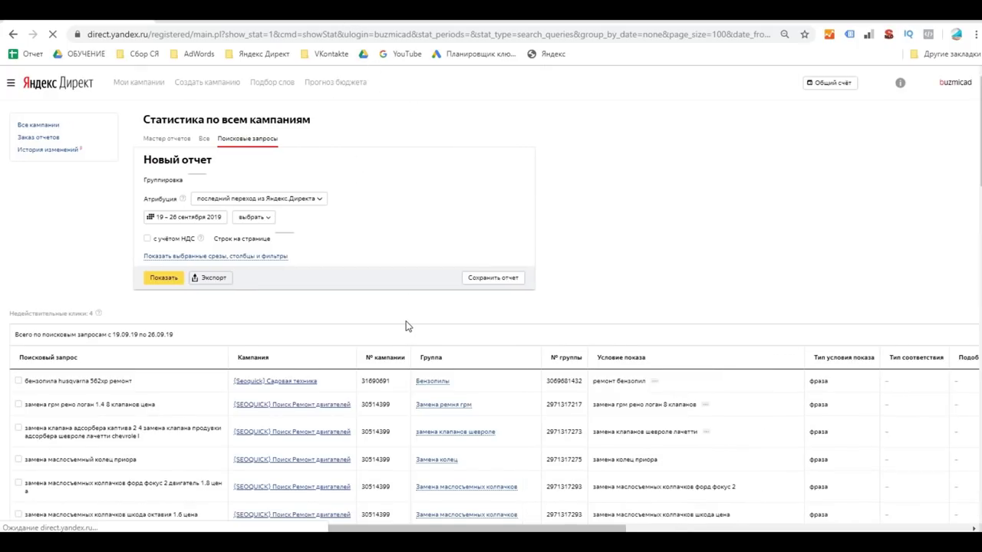
Step: Scroll through the 19.09.19–26.09.19 search-query table for the three filtered campaigns
scroll(409, 314, "down", 3)
scroll(410, 308, "down", 1)
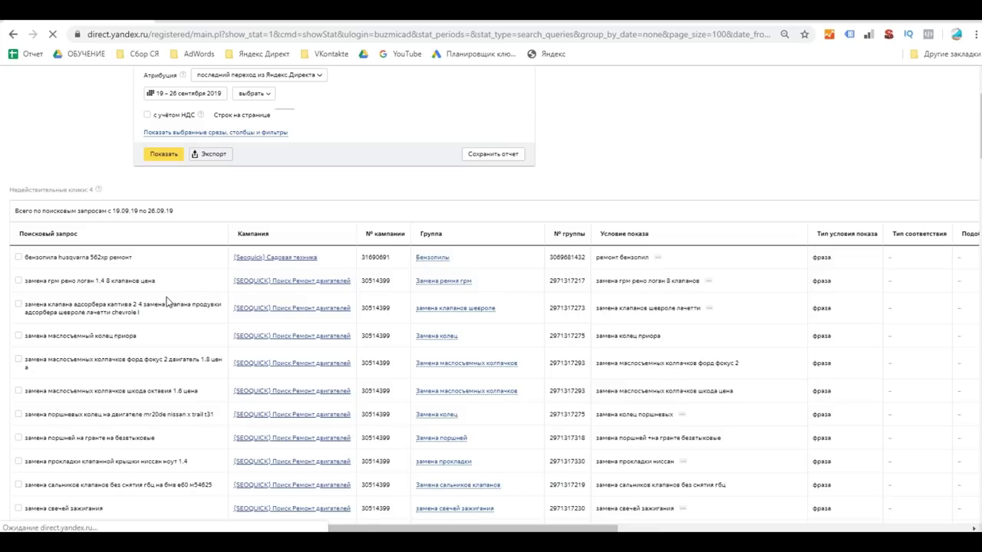
scroll(225, 207, "up", 1)
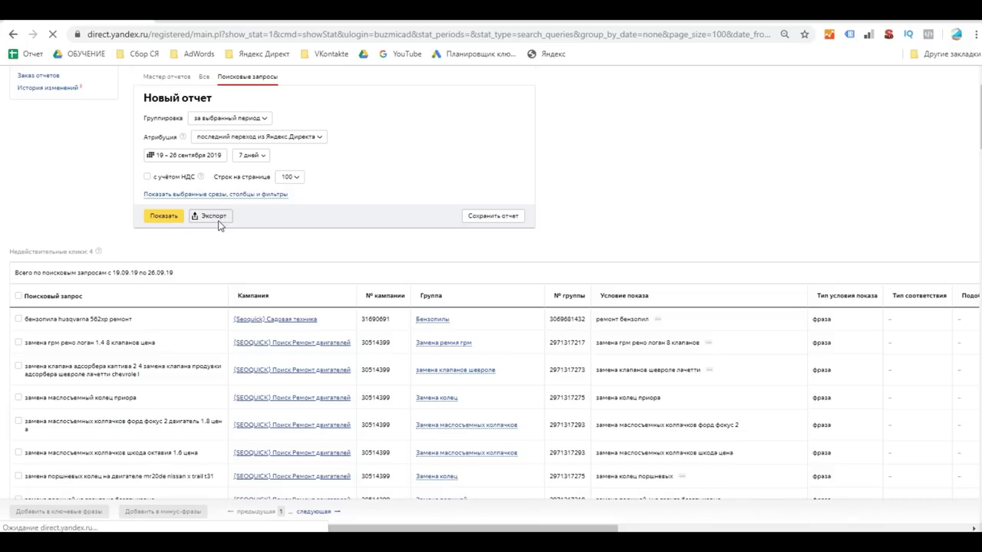
Step: Download the filtered search-query report as an XLSX file
left_click(215, 218)
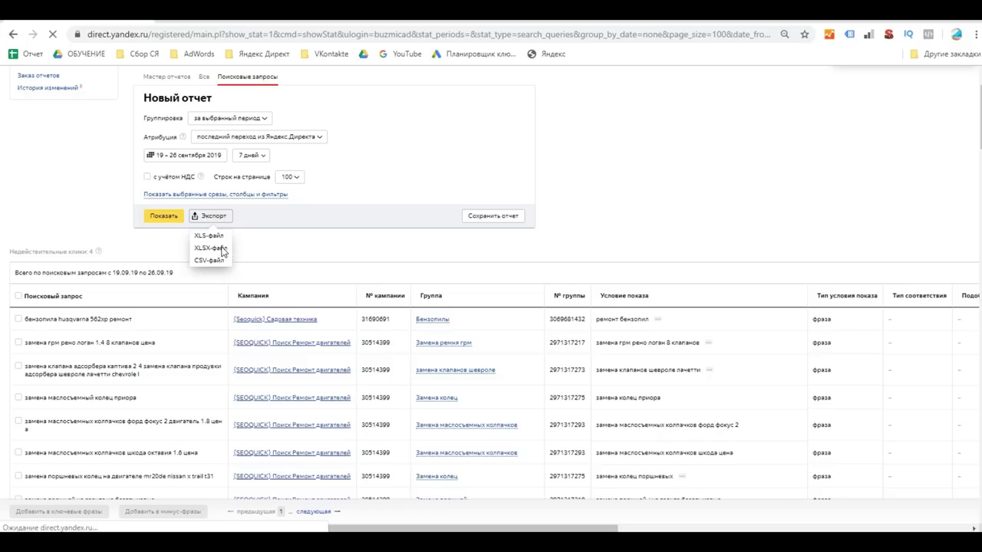
left_click(285, 250)
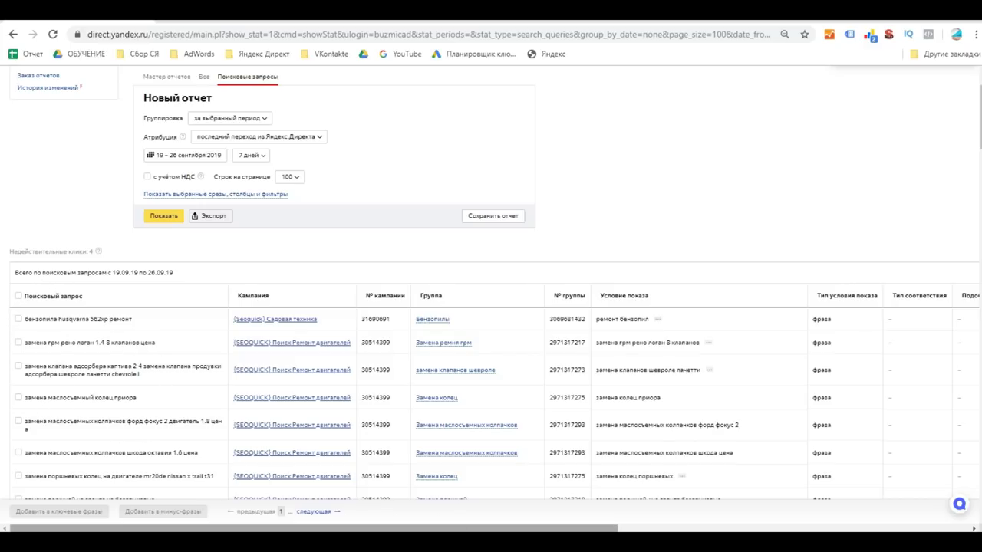
Step: Scroll the report sideways to review the Показы, Клики, CTR, Расход and Конверсия columns
left_click_drag(467, 528, 592, 528)
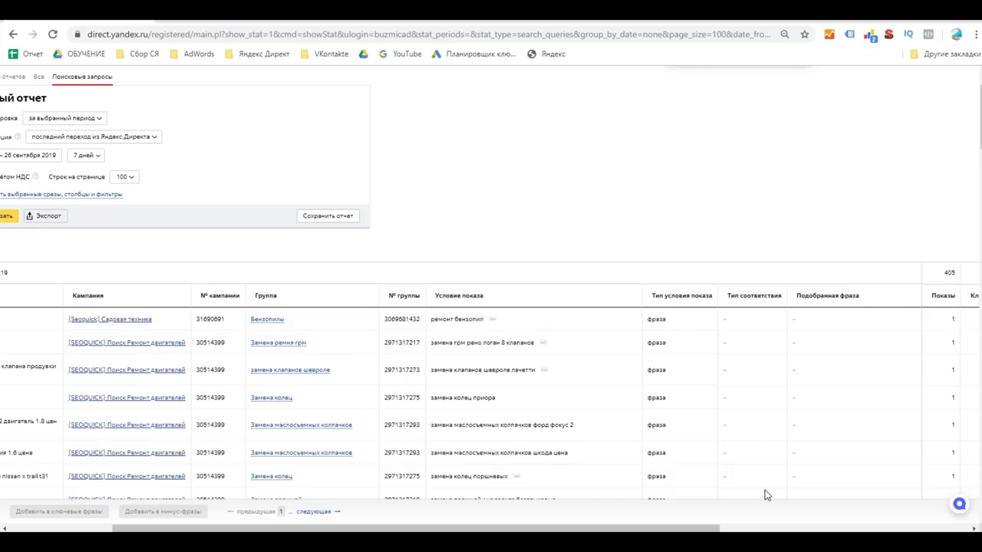
left_click_drag(713, 528, 866, 498)
left_click_drag(928, 495, 976, 493)
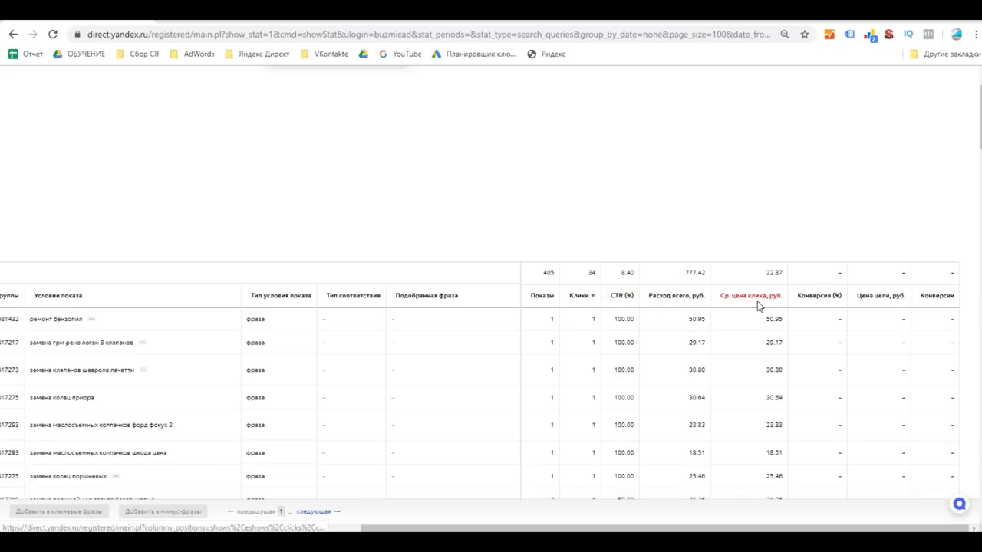
left_click(823, 528)
left_click_drag(822, 528, 757, 528)
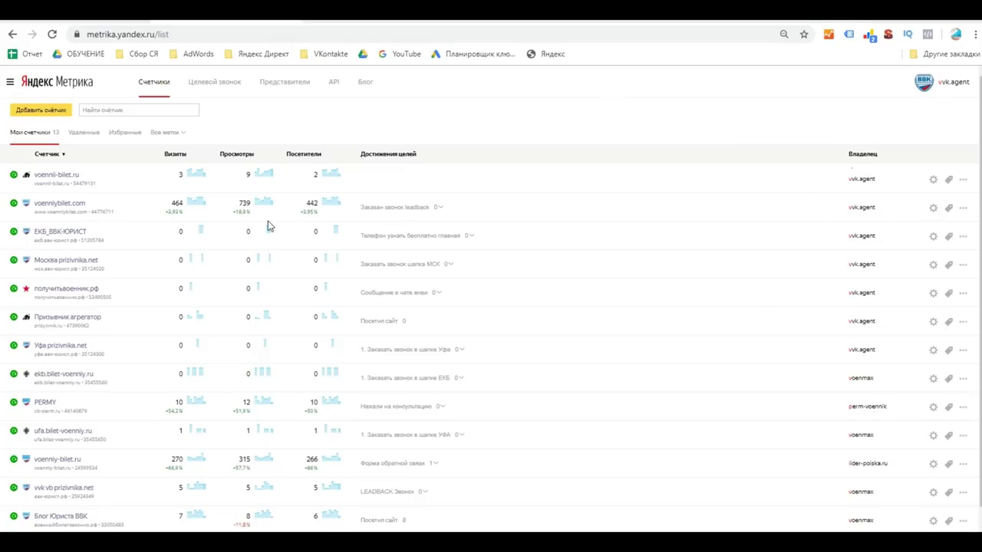
Step: Open the standard Посещаемость report for the voennii-bilet.ru counter
left_click(934, 182)
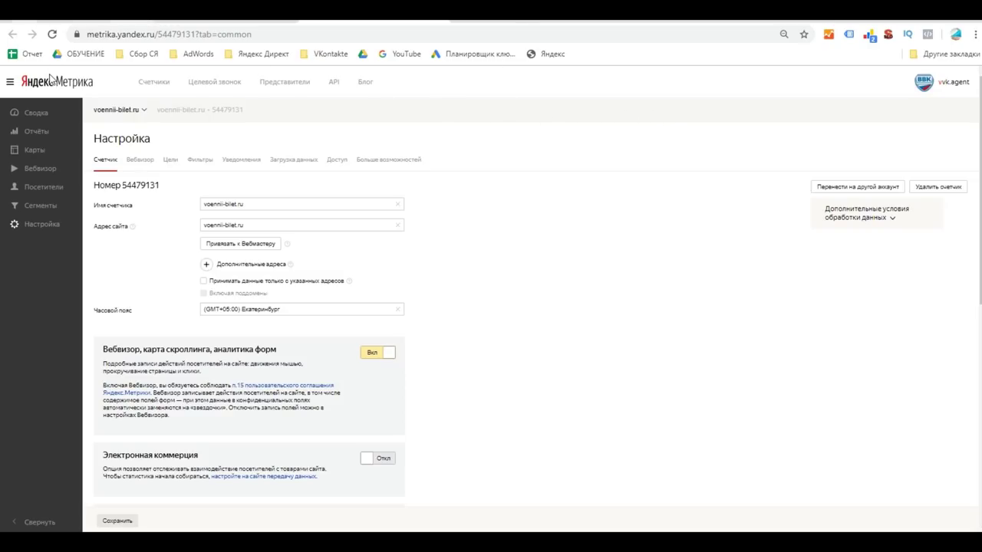
left_click(37, 134)
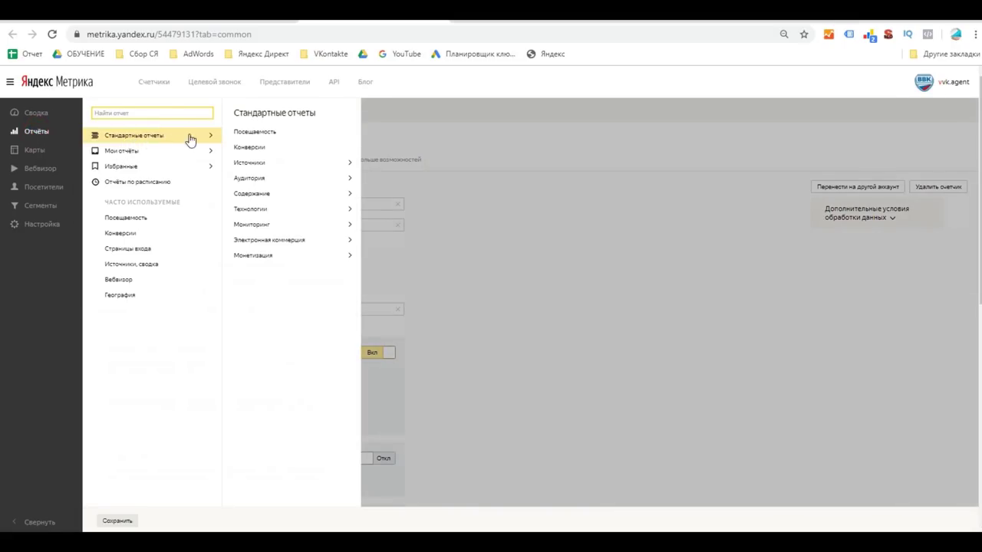
left_click(245, 134)
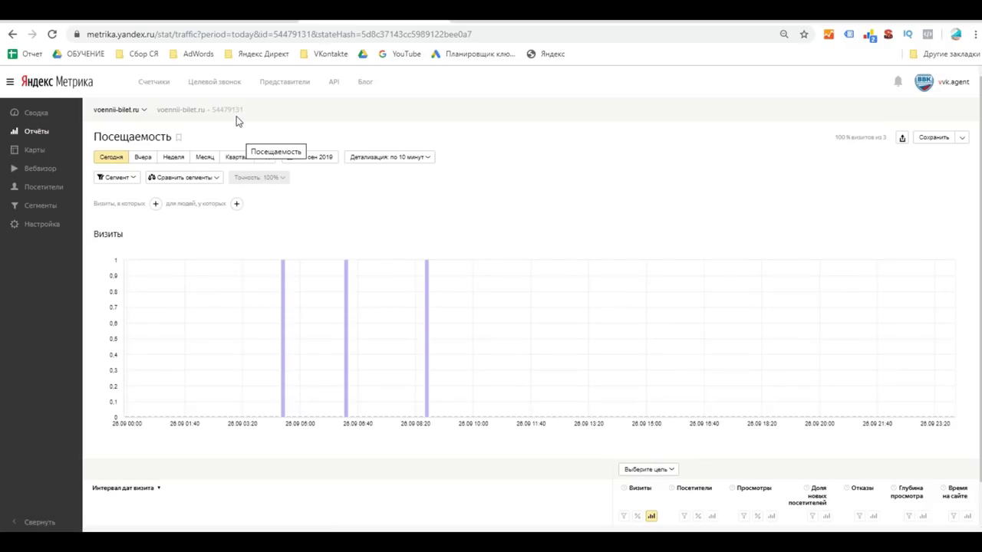
Step: Set the visits report period to 17–26 September 2019, keeping the по дням breakdown
left_click(328, 160)
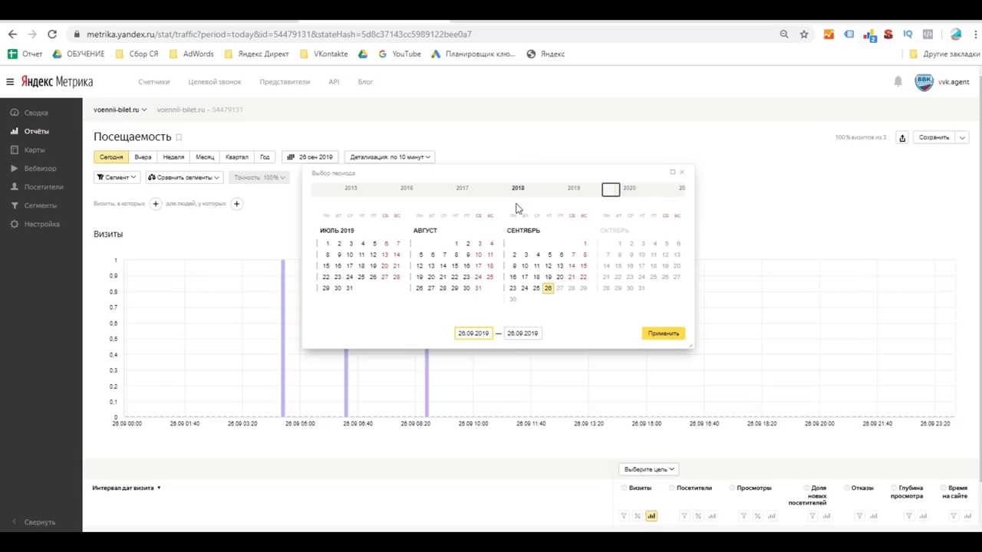
left_click(524, 277)
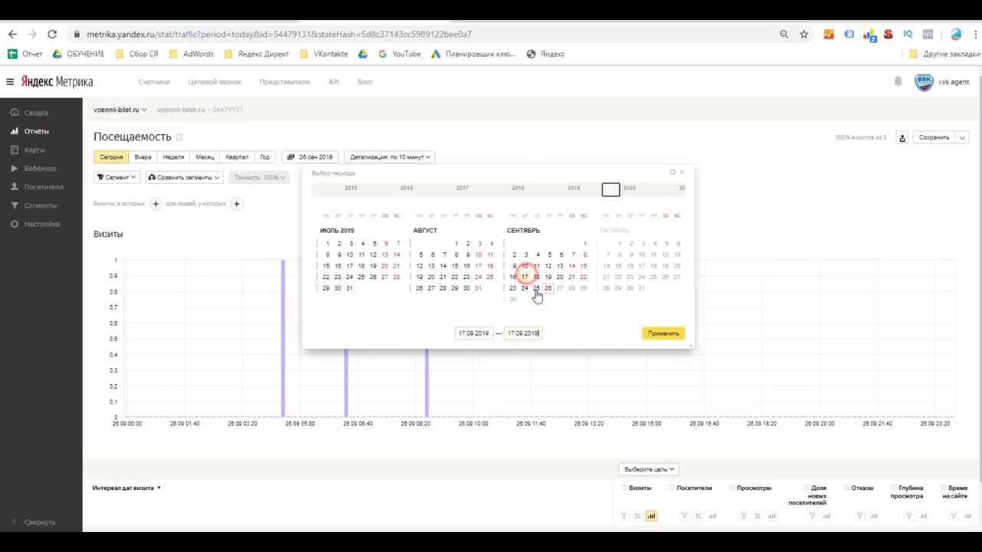
left_click(547, 288)
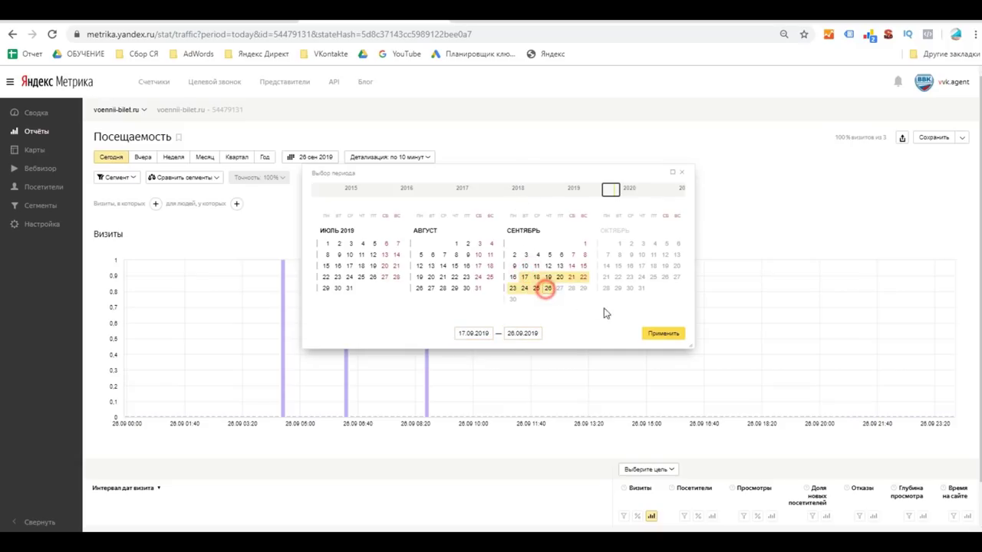
left_click(664, 334)
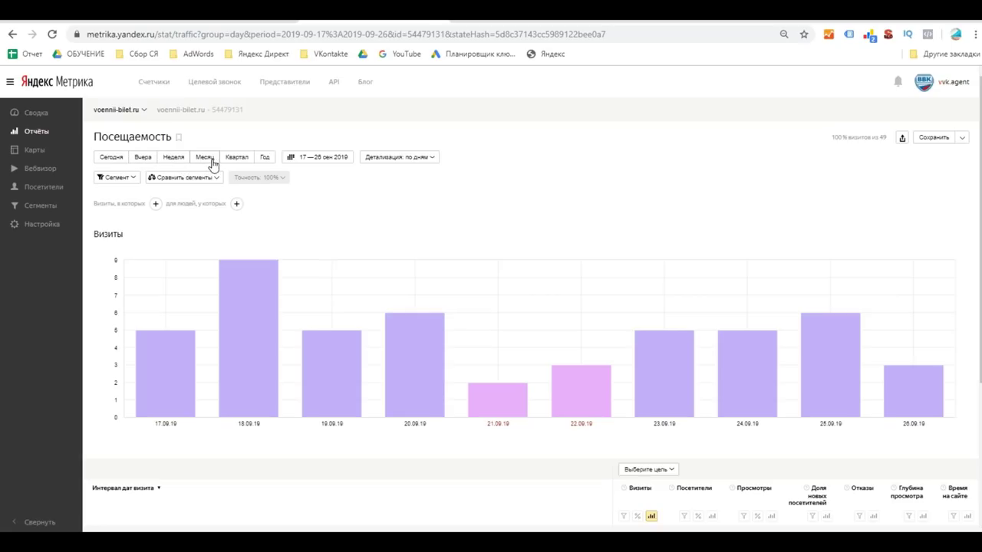
left_click(404, 158)
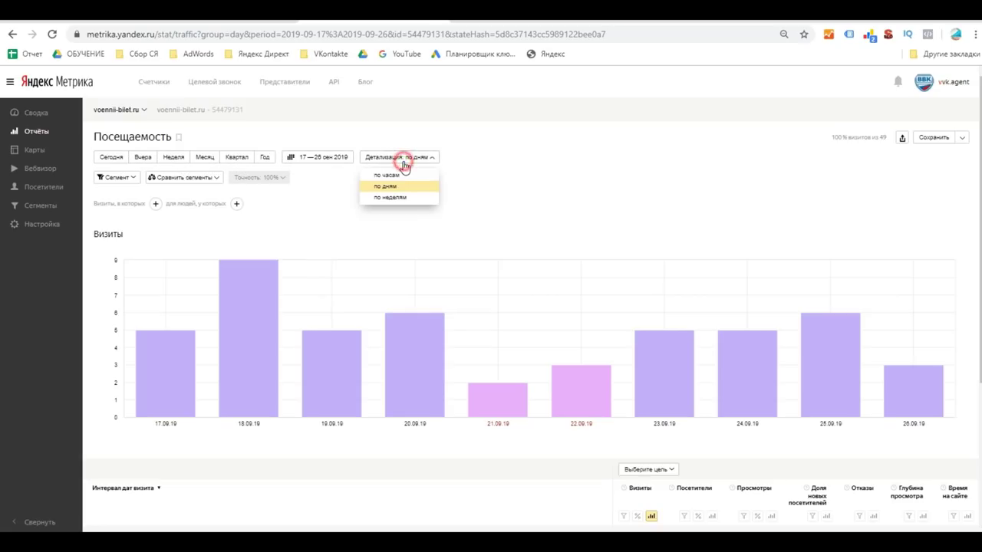
left_click(473, 182)
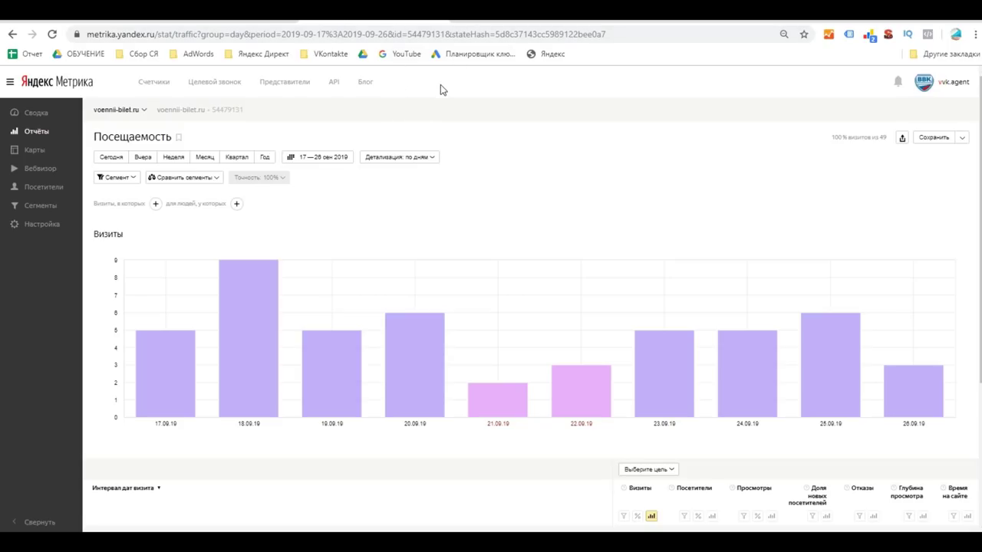
Step: Review the daily visits chart and table and the Просмотры metric, then open the reports list
scroll(569, 203, "down", 3)
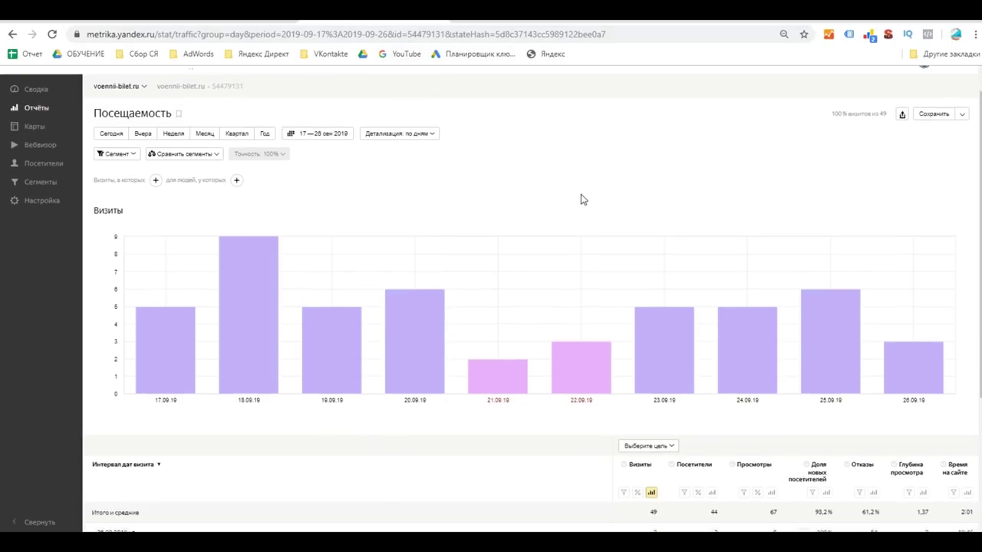
scroll(578, 184, "up", 2)
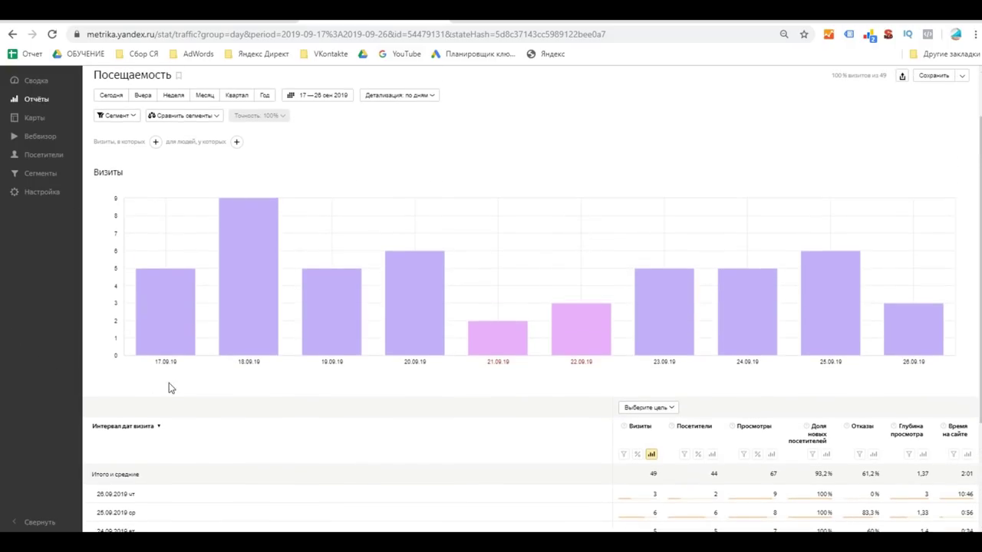
mouse_move(263, 304)
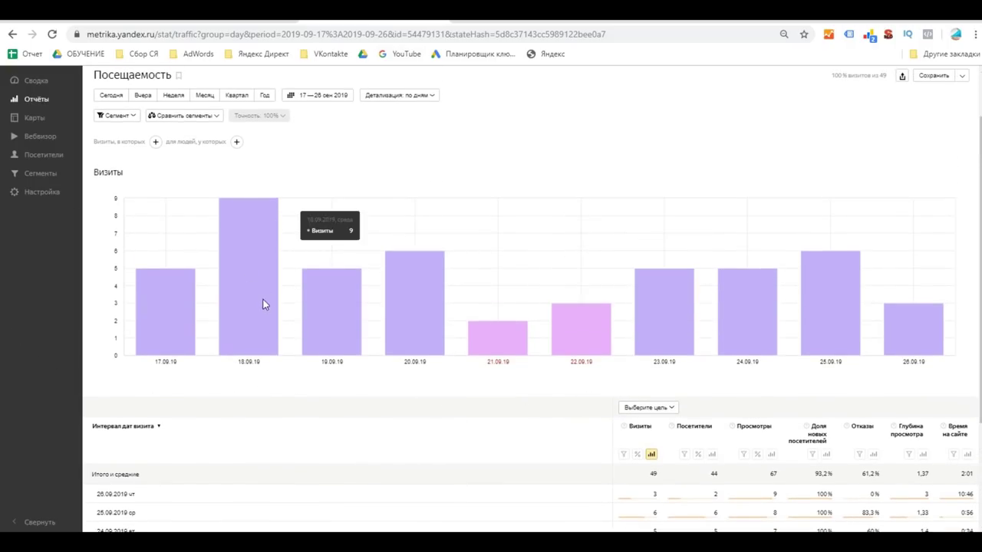
mouse_move(836, 233)
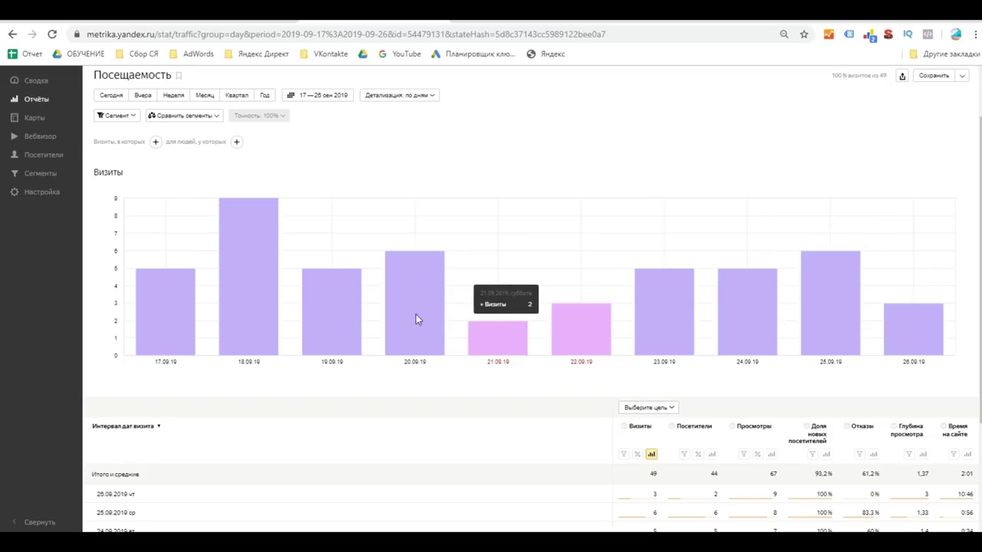
mouse_move(368, 317)
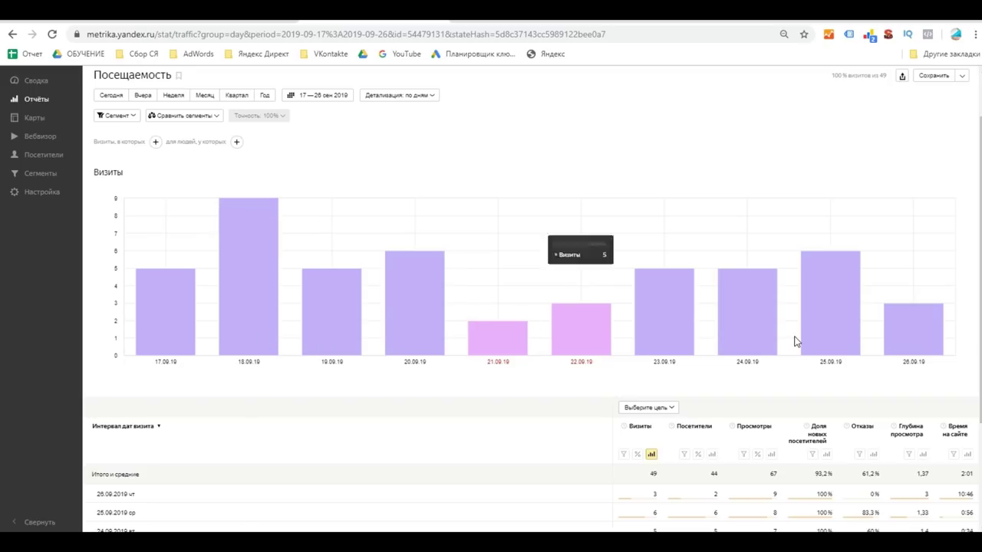
mouse_move(255, 343)
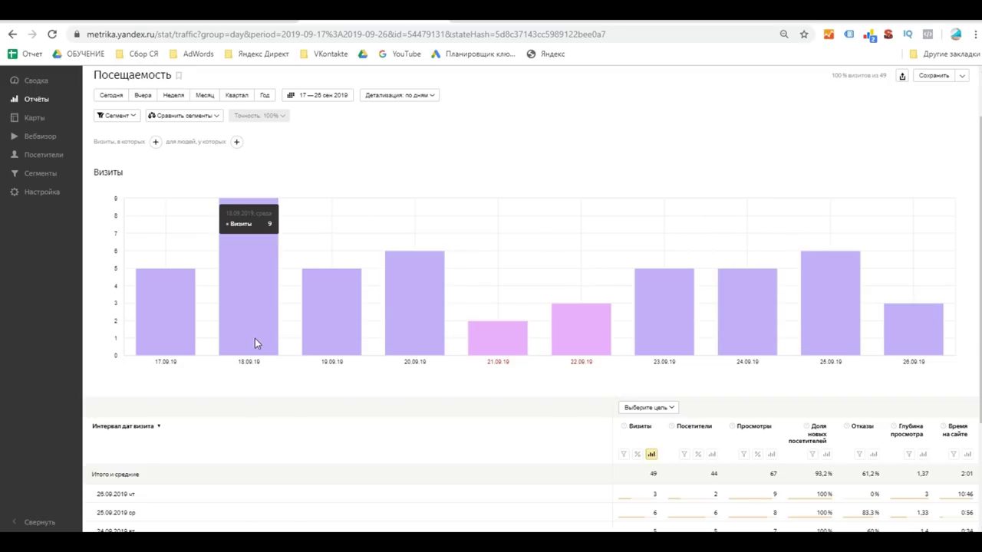
scroll(213, 407, "down", 3)
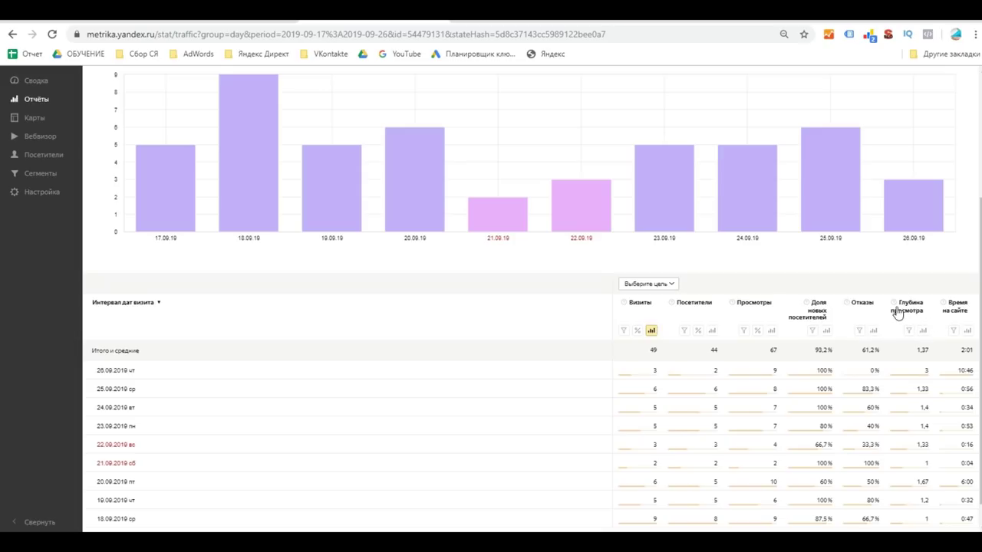
left_click(733, 305)
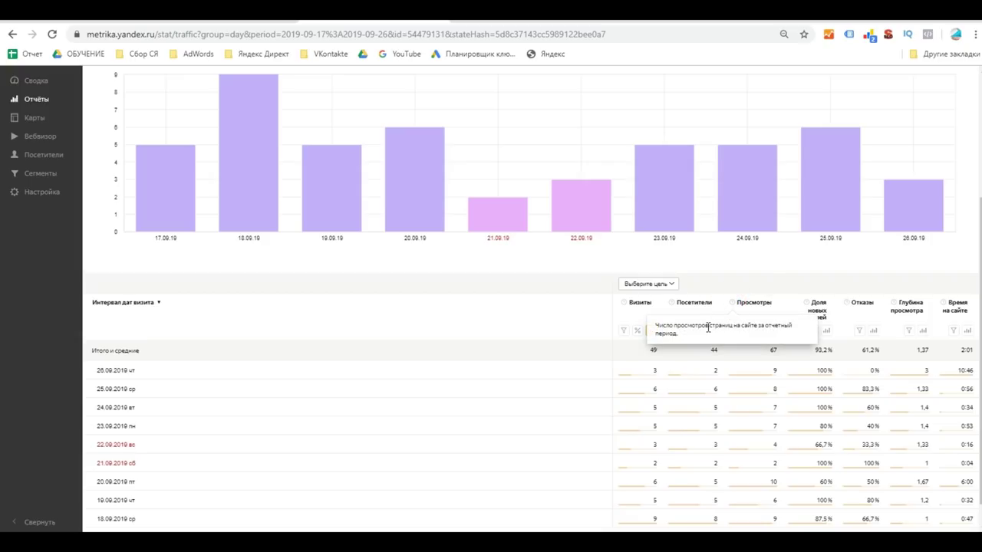
left_click(36, 104)
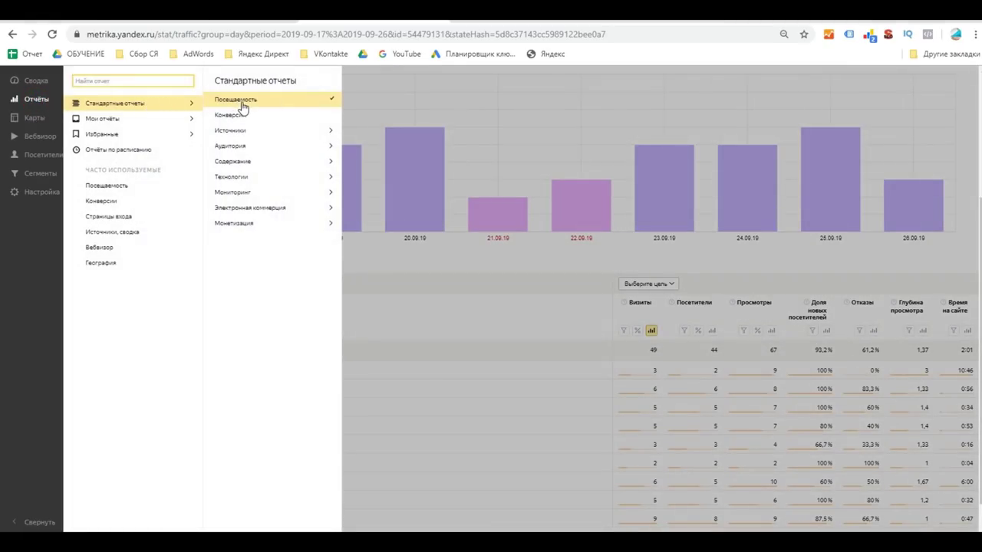
Step: Open the Аудитория › Демография › Возраст report
mouse_move(240, 155)
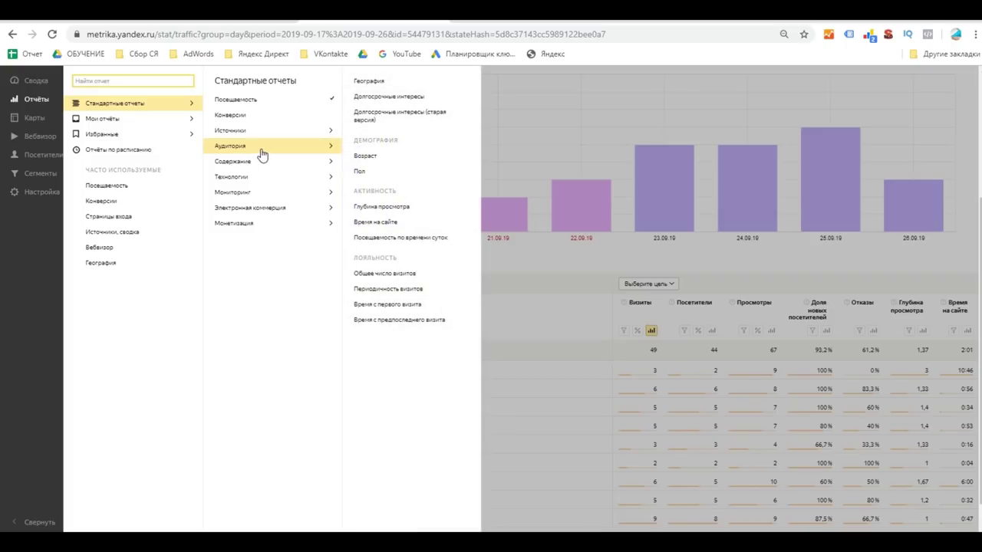
left_click(354, 155)
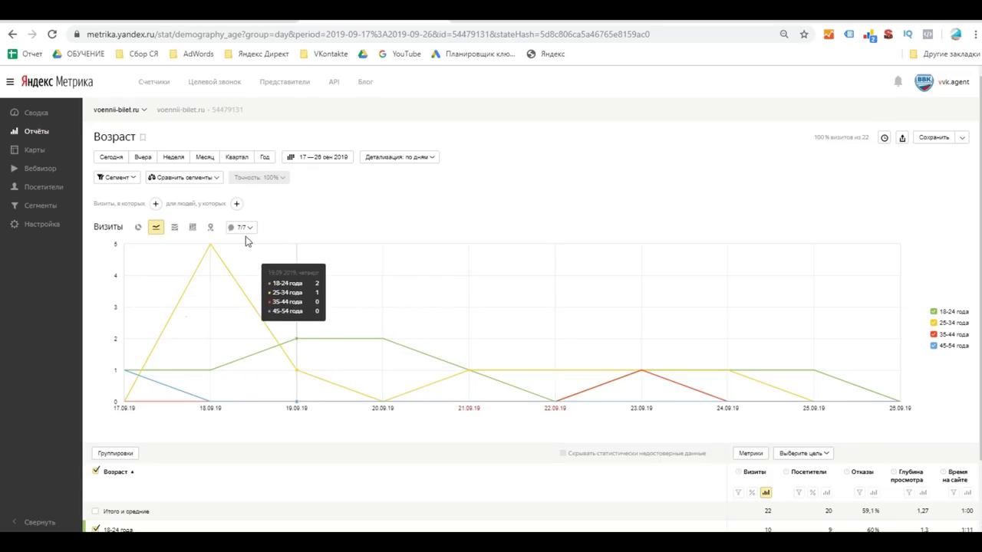
Step: Show age-group visits as a bar chart, review them, then reopen the reports list
left_click(193, 228)
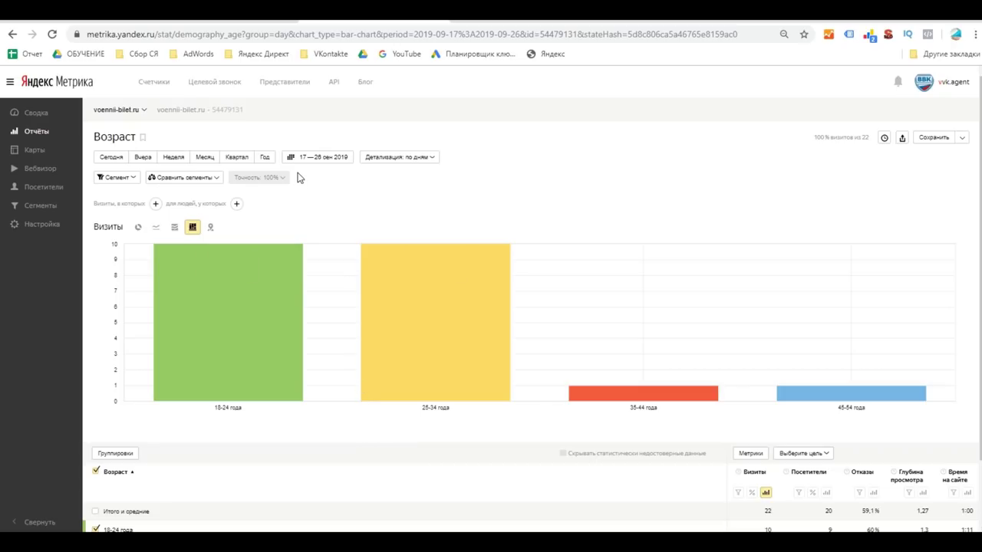
scroll(322, 172, "down", 1)
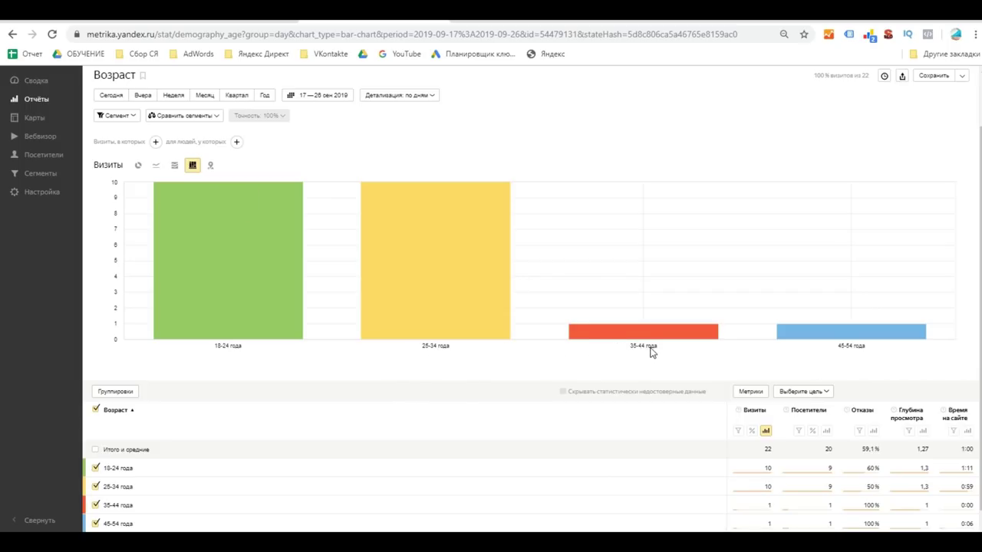
mouse_move(682, 328)
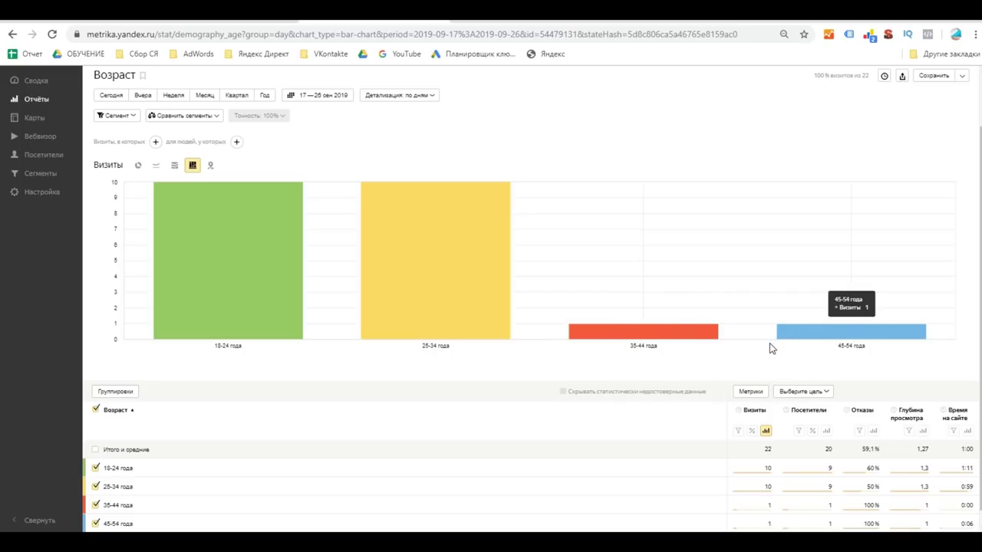
scroll(483, 398, "down", 1)
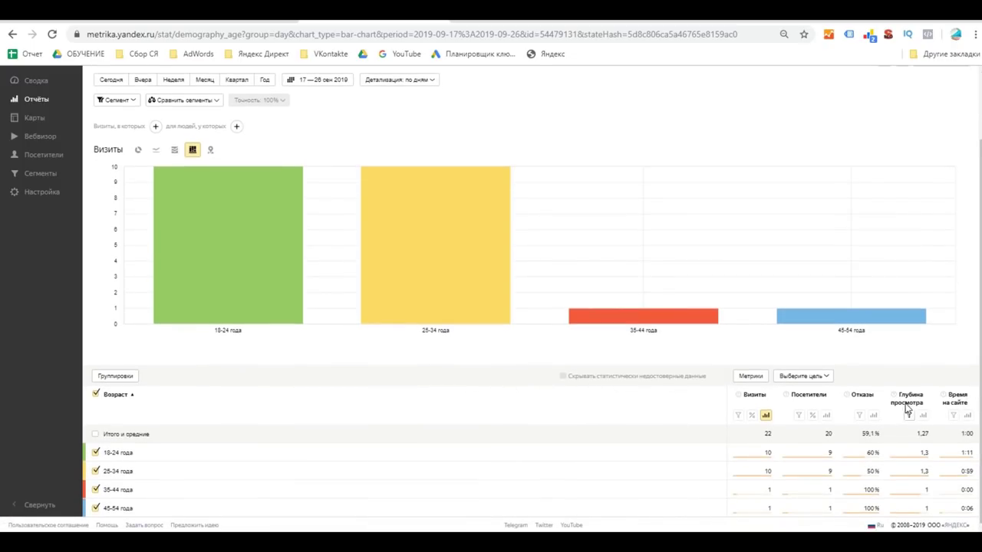
scroll(907, 409, "up", 2)
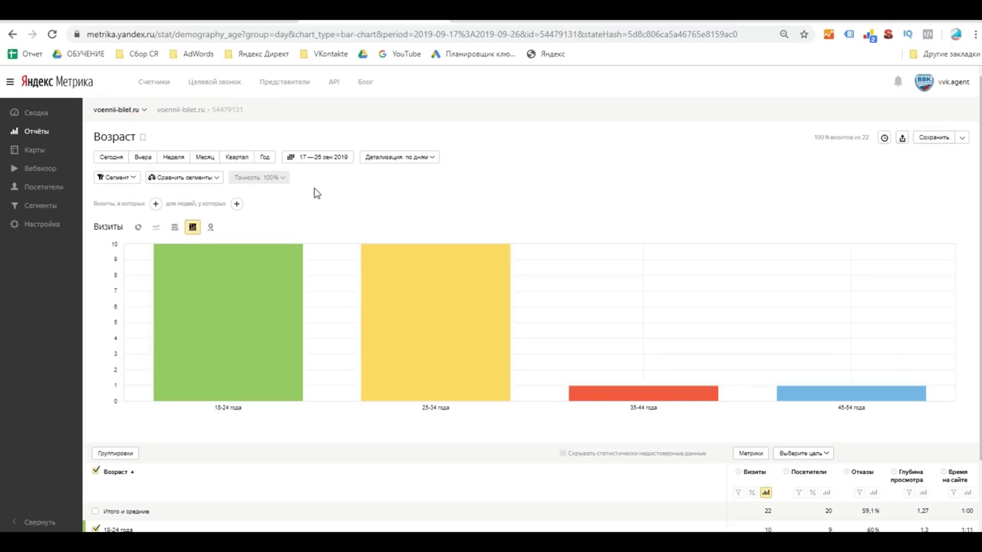
left_click(35, 137)
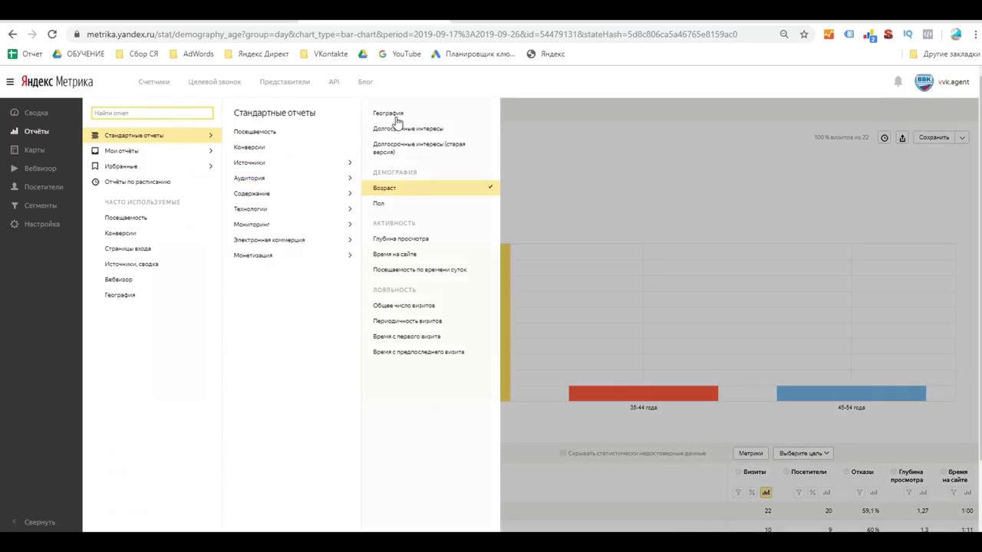
mouse_move(276, 191)
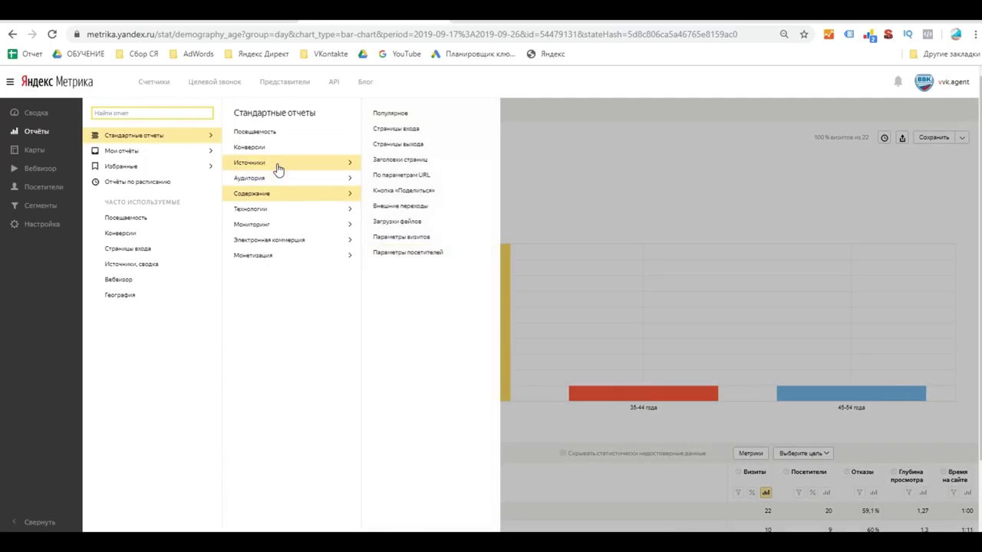